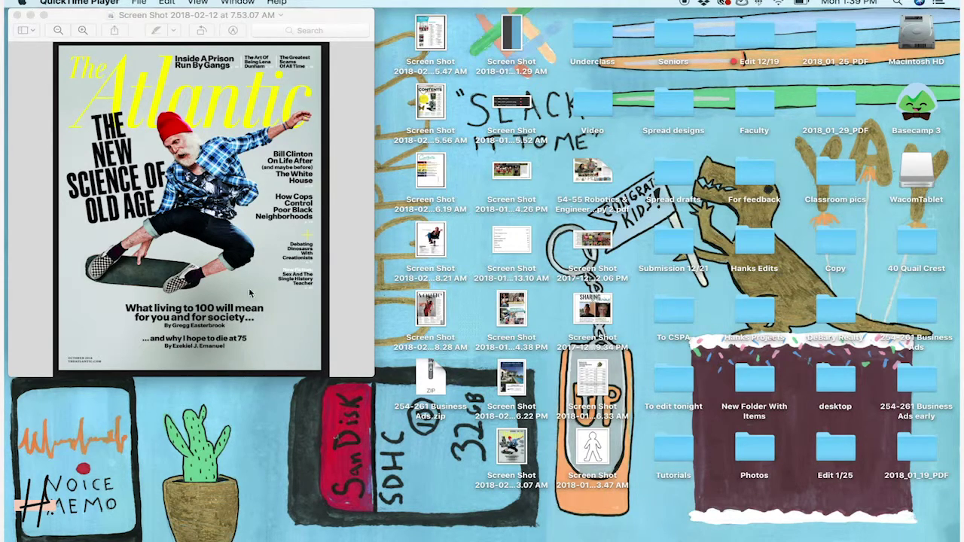
- Switch to InDesign and resize and position its window beside the reference magazine cover image
{"action": "left_click", "coordinate": [391, 532]}
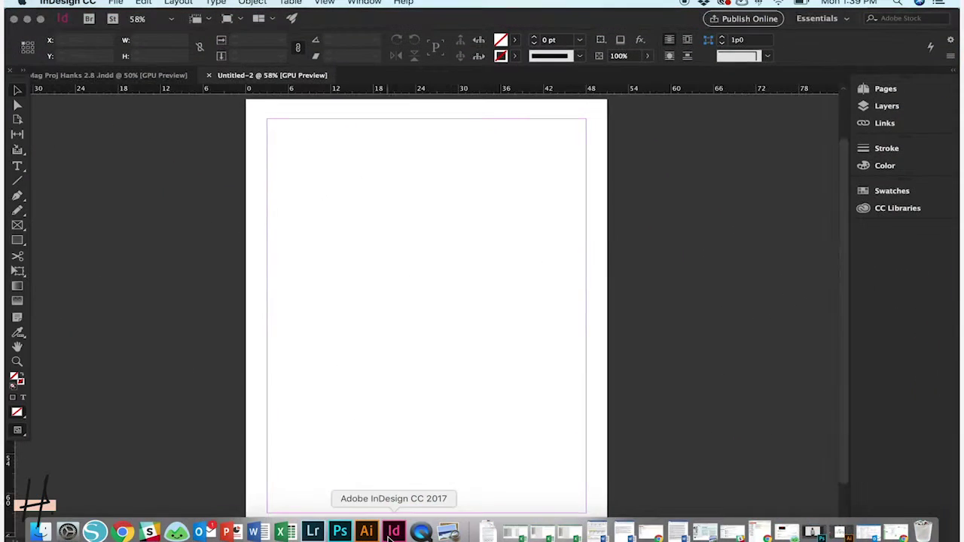
{"action": "left_click_drag", "start_coordinate": [381, 18], "coordinate": [502, 30]}
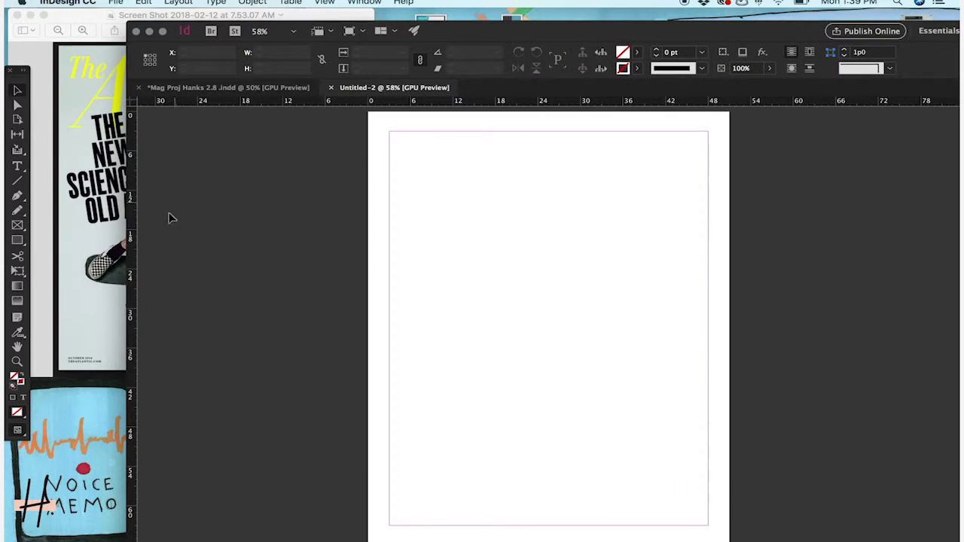
{"action": "left_click_drag", "start_coordinate": [128, 216], "coordinate": [414, 202]}
{"action": "left_click_drag", "start_coordinate": [734, 36], "coordinate": [694, 11]}
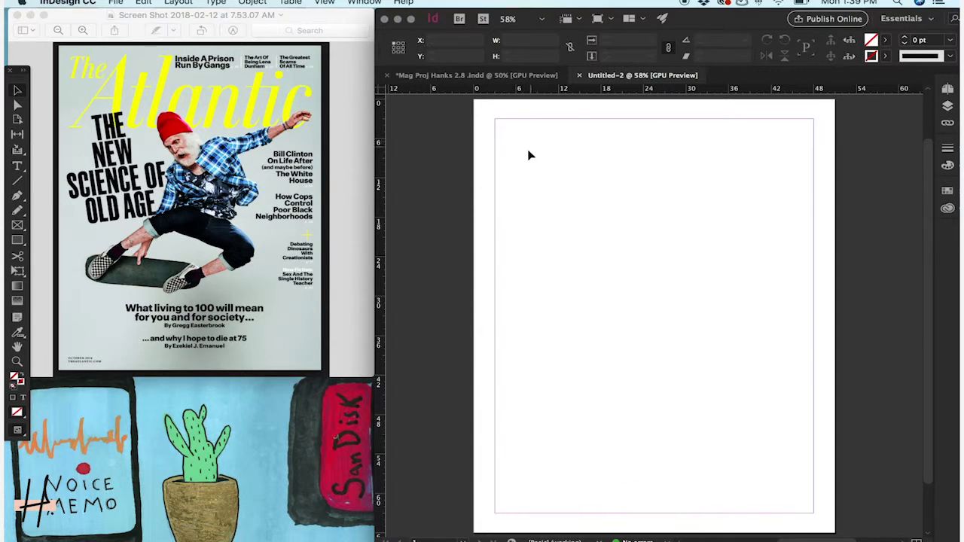
- Draw a rectangle frame covering the whole page out to the bleed, about 52p1 wide and 67p5 high
{"action": "left_click", "coordinate": [19, 243]}
{"action": "left_click_drag", "start_coordinate": [473, 98], "coordinate": [840, 491]}
{"action": "scroll", "coordinate": [701, 253], "scroll_direction": "up", "scroll_amount": 2}
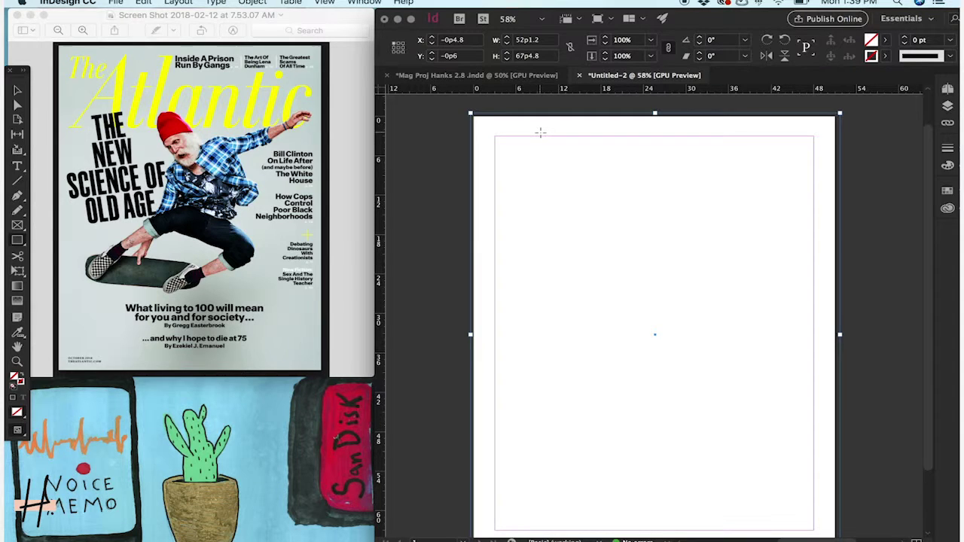
{"action": "key", "text": "v"}
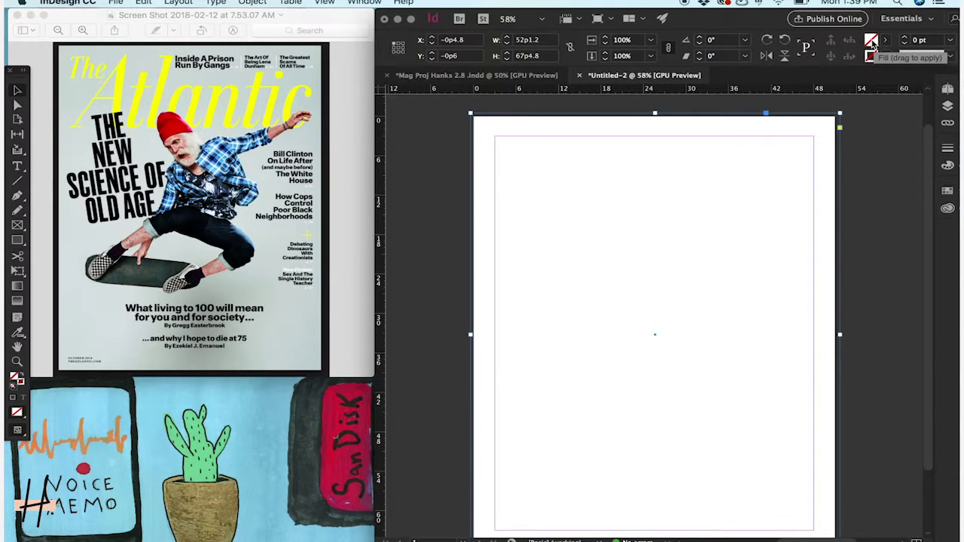
- Fill the full-page rectangle with the C=100 M=90 Y=10 K=0 swatch and open that swatch's options
{"action": "left_click", "coordinate": [885, 40]}
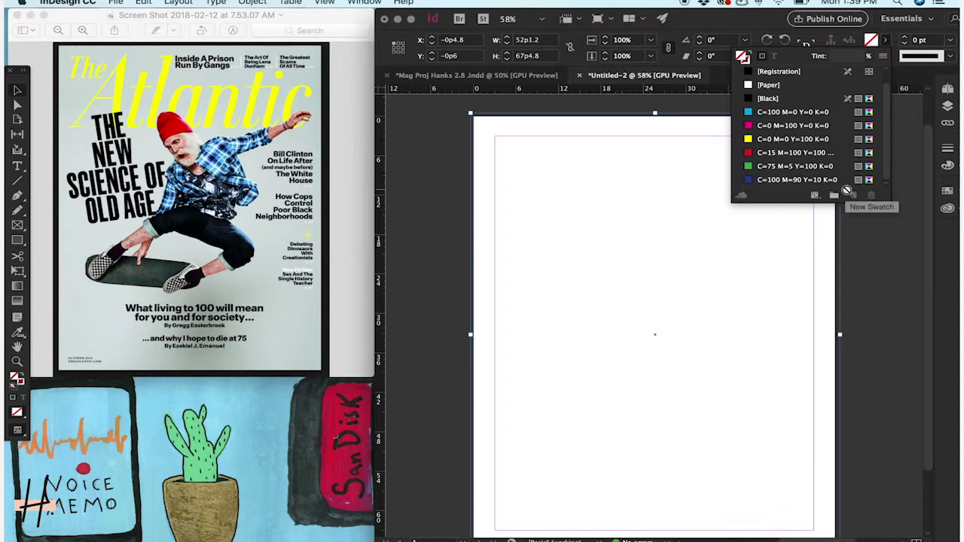
{"action": "double_click", "coordinate": [840, 181]}
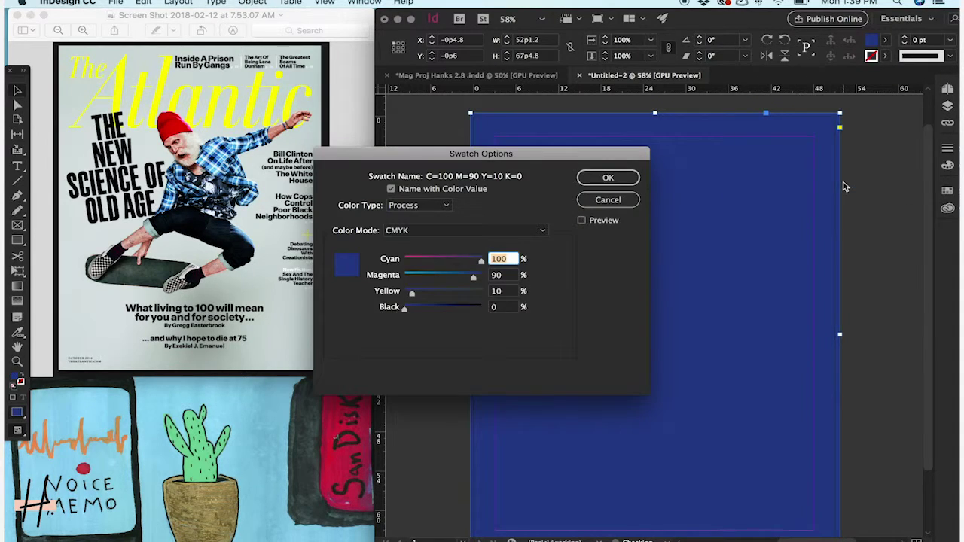
{"action": "left_click_drag", "start_coordinate": [537, 156], "coordinate": [665, 37]}
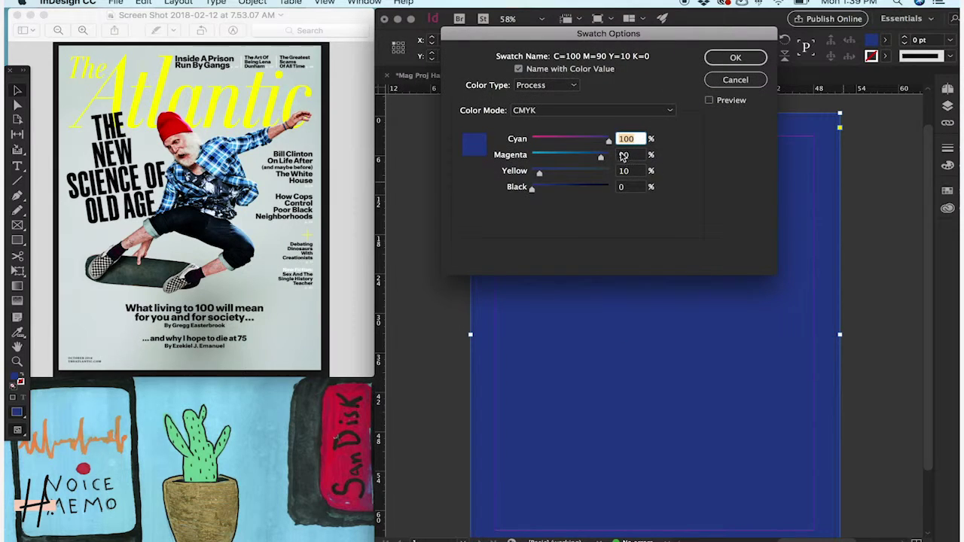
- Set the swatch's cyan, magenta, yellow and black values to 25% each
{"action": "left_click_drag", "start_coordinate": [608, 143], "coordinate": [576, 192]}
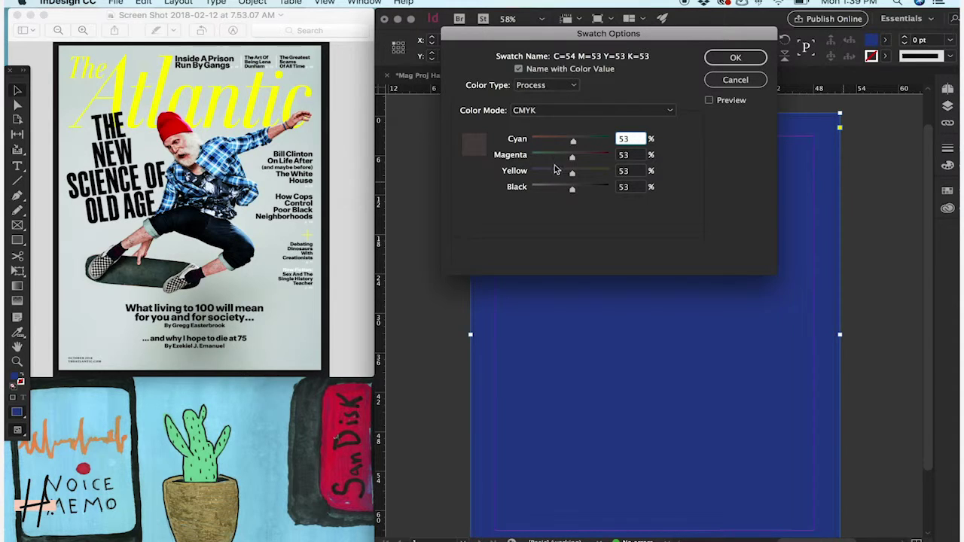
{"action": "double_click", "coordinate": [629, 139]}
{"action": "type", "text": "25"}
{"action": "double_click", "coordinate": [631, 157]}
{"action": "type", "text": "2"}
{"action": "double_click", "coordinate": [637, 173]}
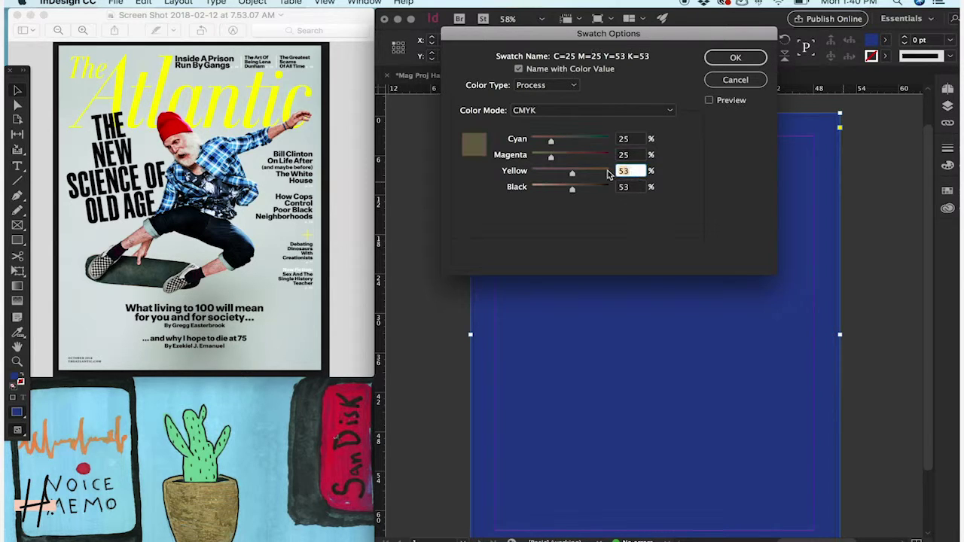
{"action": "type", "text": "25"}
{"action": "left_click", "coordinate": [634, 189]}
{"action": "double_click", "coordinate": [634, 189]}
{"action": "type", "text": "2"}
{"action": "key", "text": "Tab"}
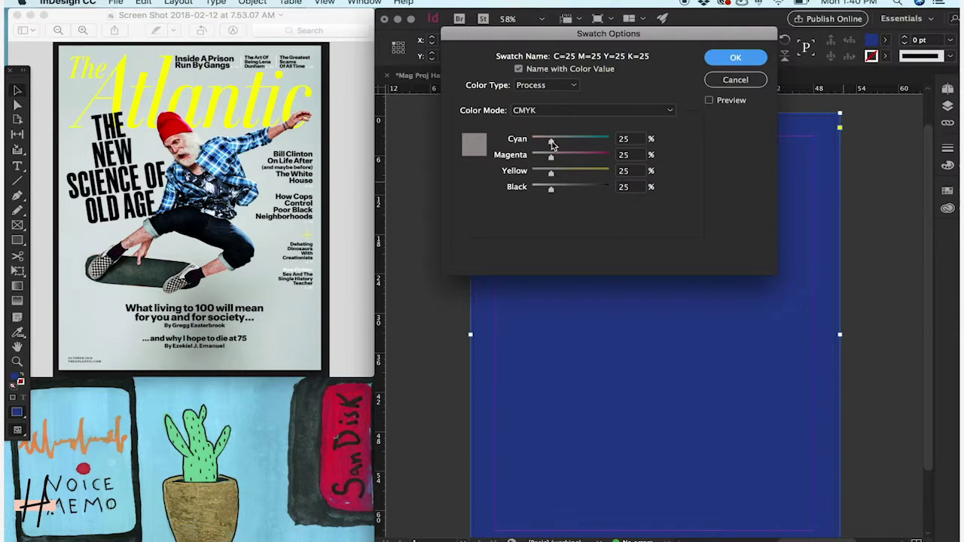
- Set the swatch's cyan, magenta, yellow and black to 6% each and apply the light grey colour
{"action": "double_click", "coordinate": [630, 139]}
{"action": "type", "text": "6"}
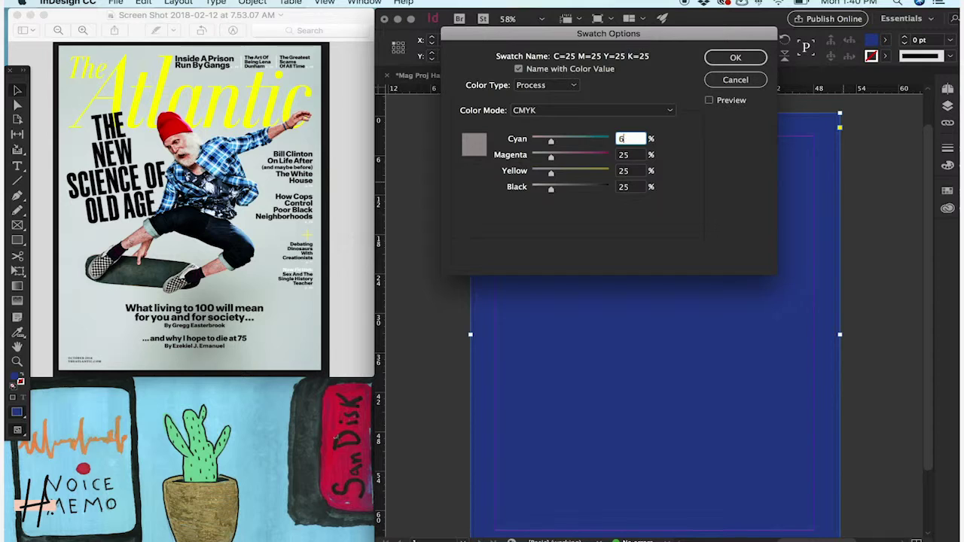
{"action": "key", "text": "Tab"}
{"action": "type", "text": "6"}
{"action": "key", "text": "Tab"}
{"action": "type", "text": "6"}
{"action": "key", "text": "Tab"}
{"action": "type", "text": "6"}
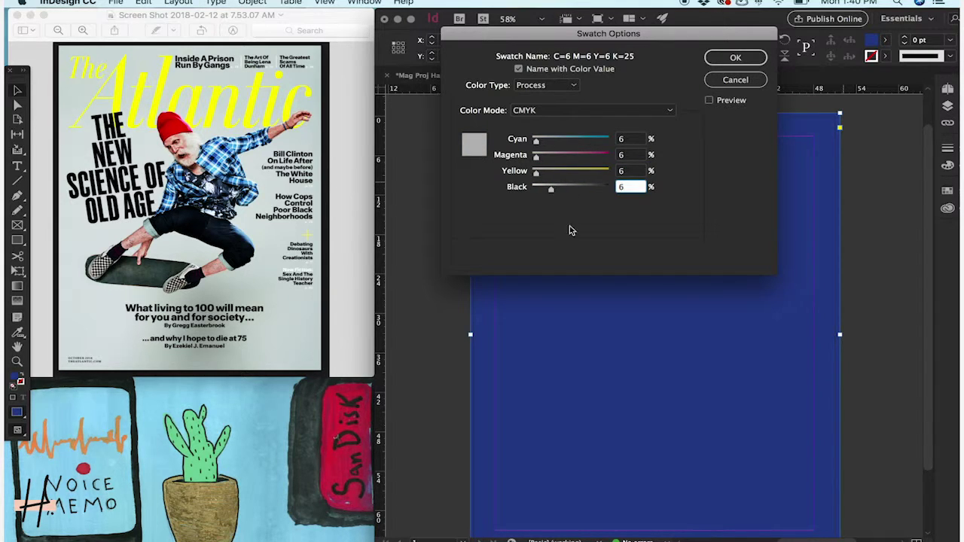
{"action": "left_click", "coordinate": [736, 60]}
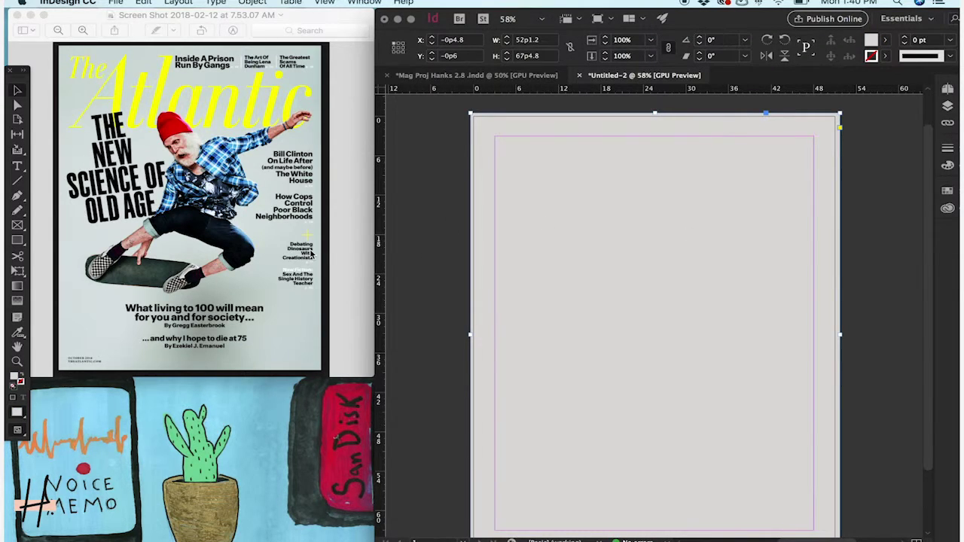
- Switch to Preview, marquee-select most of the Atlantic cover and minimise the image window
{"action": "left_click", "coordinate": [244, 98]}
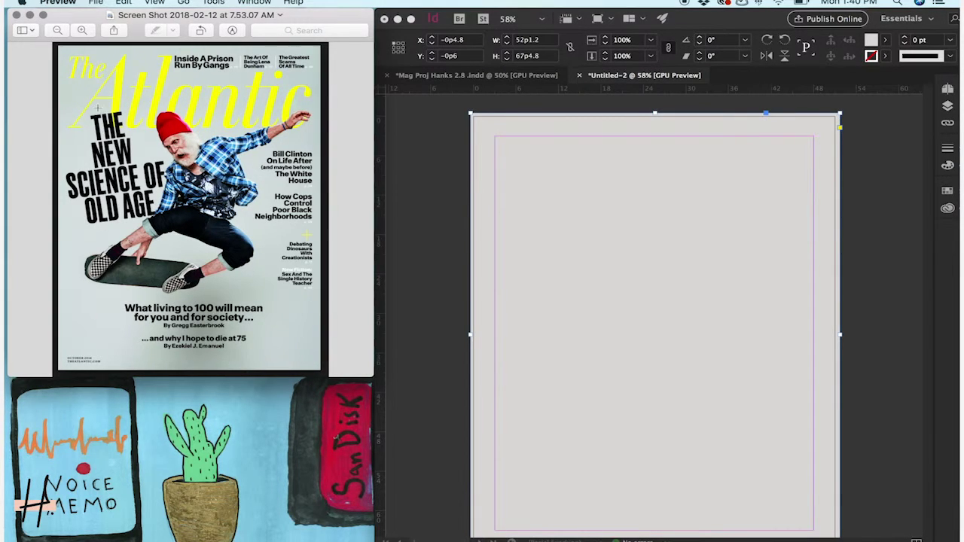
{"action": "left_click_drag", "start_coordinate": [72, 74], "coordinate": [308, 363]}
{"action": "left_click_drag", "start_coordinate": [253, 289], "coordinate": [242, 228]}
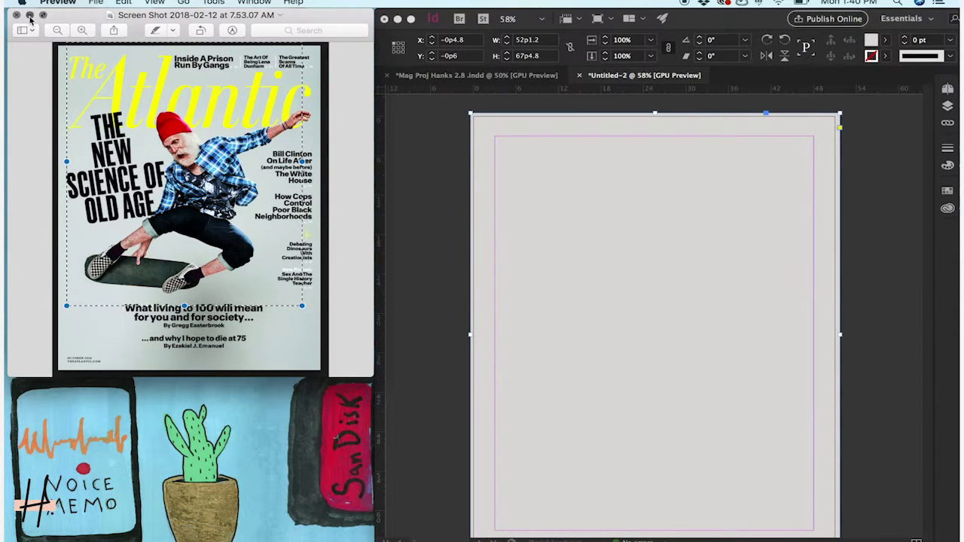
{"action": "left_click", "coordinate": [30, 14]}
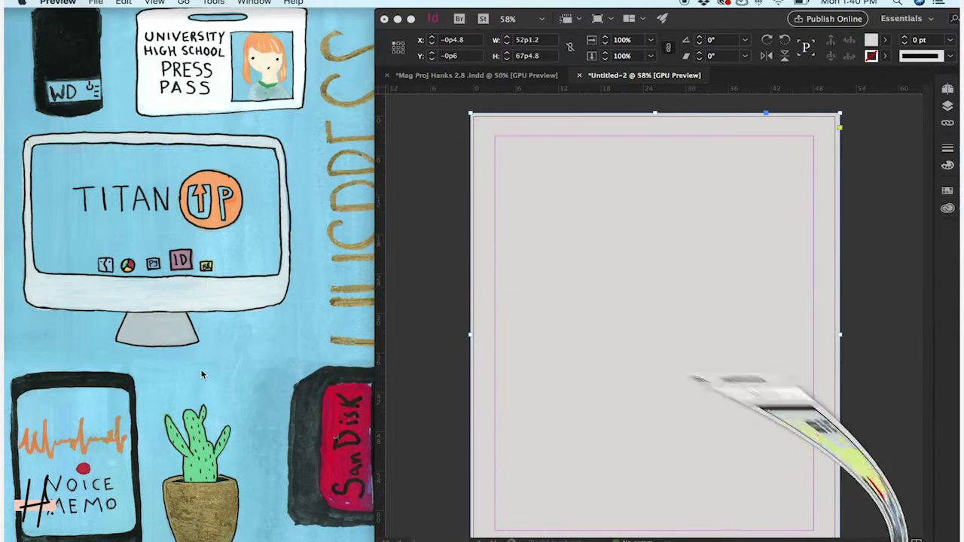
- Place the Atlantic cover screenshot from the desktop onto the InDesign page at about 34p9 by 45p4, overlapping the page's left edge
{"action": "left_click", "coordinate": [680, 17]}
{"action": "left_click_drag", "start_coordinate": [701, 22], "coordinate": [875, 52]}
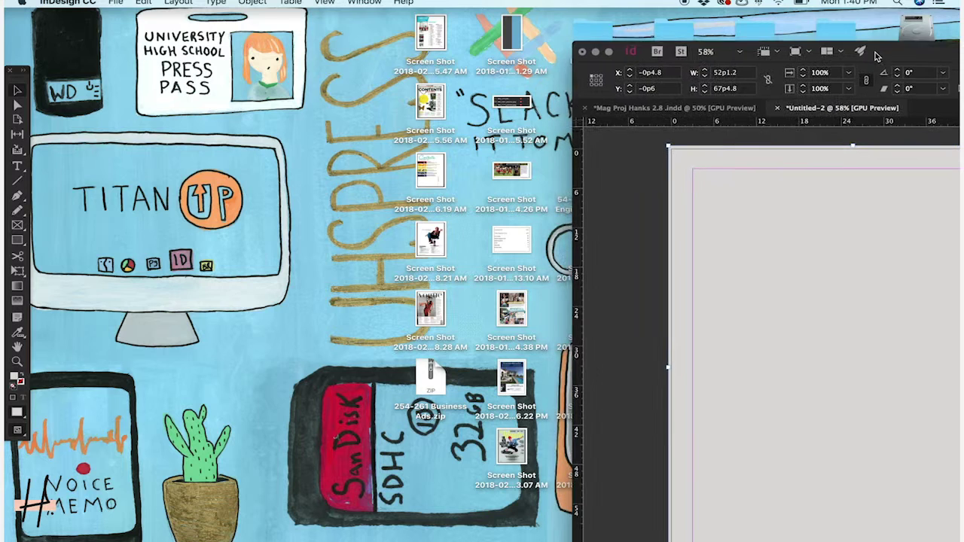
{"action": "left_click", "coordinate": [507, 452]}
{"action": "key", "text": "space"}
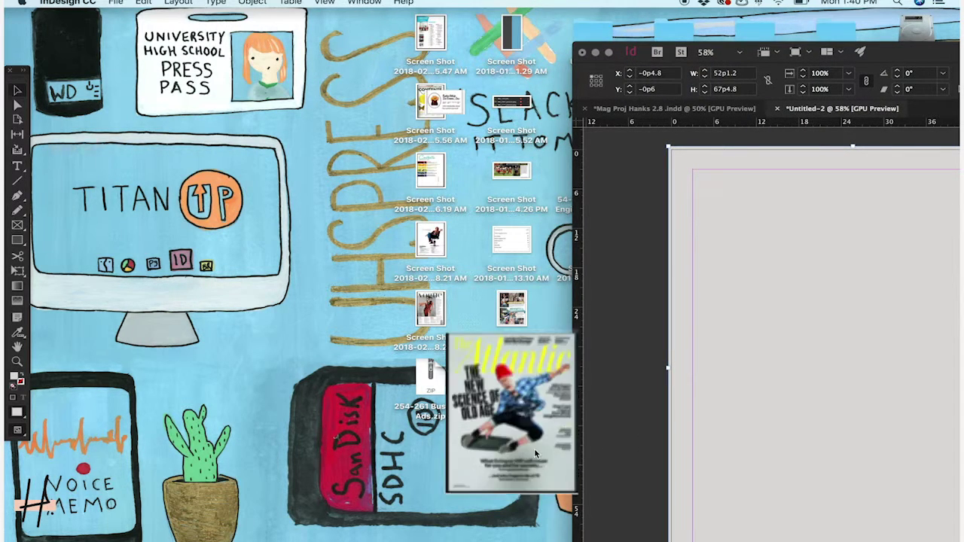
{"action": "left_click", "coordinate": [384, 191]}
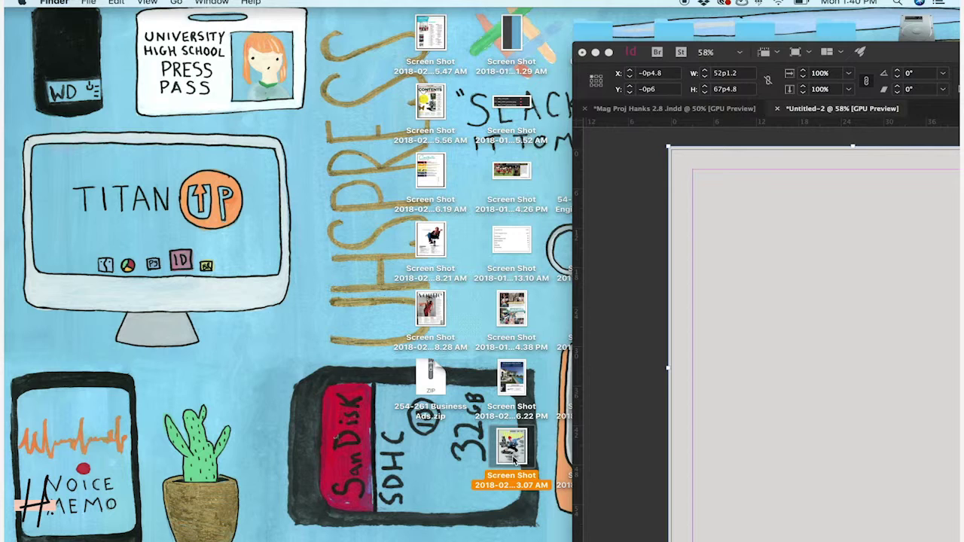
{"action": "left_click_drag", "start_coordinate": [526, 450], "coordinate": [660, 423]}
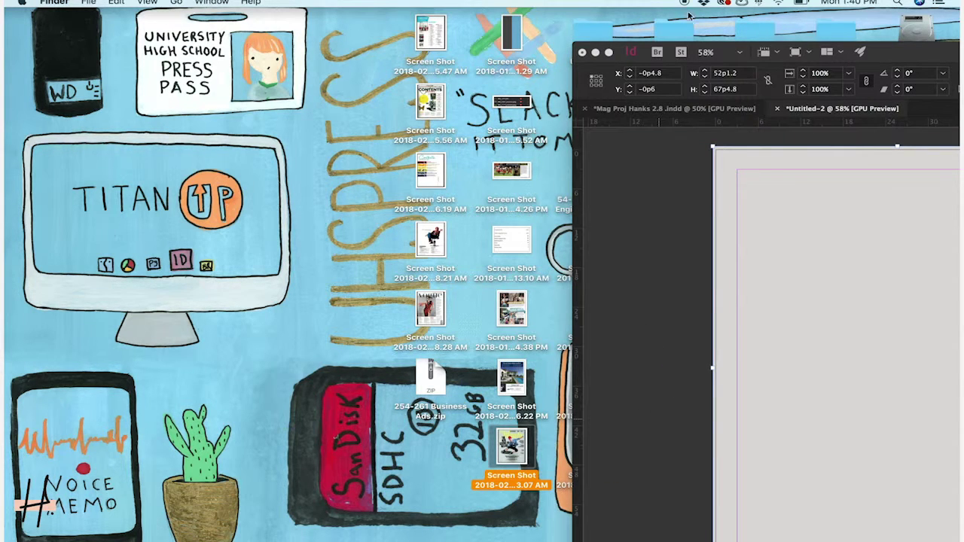
{"action": "left_click", "coordinate": [764, 56]}
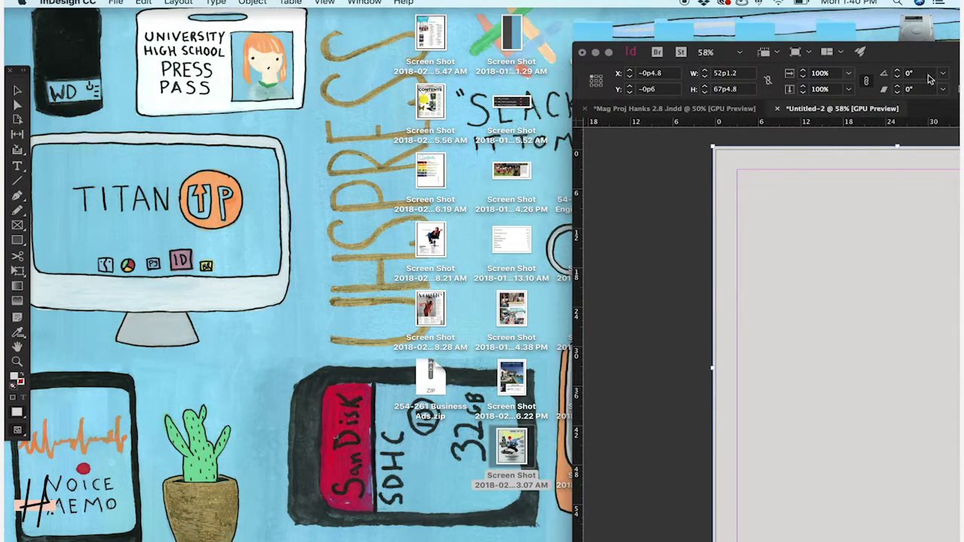
{"action": "mouse_move", "coordinate": [940, 56]}
{"action": "left_mouse_down"}
{"action": "mouse_move", "coordinate": [715, 43]}
{"action": "mouse_move", "coordinate": [655, 2]}
{"action": "left_mouse_up"}
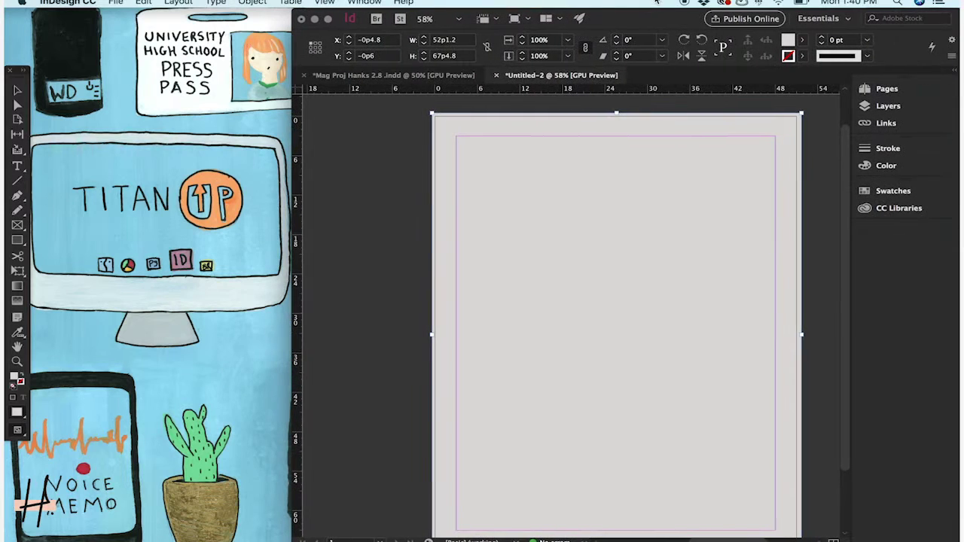
{"action": "left_click_drag", "start_coordinate": [850, 251], "coordinate": [421, 186]}
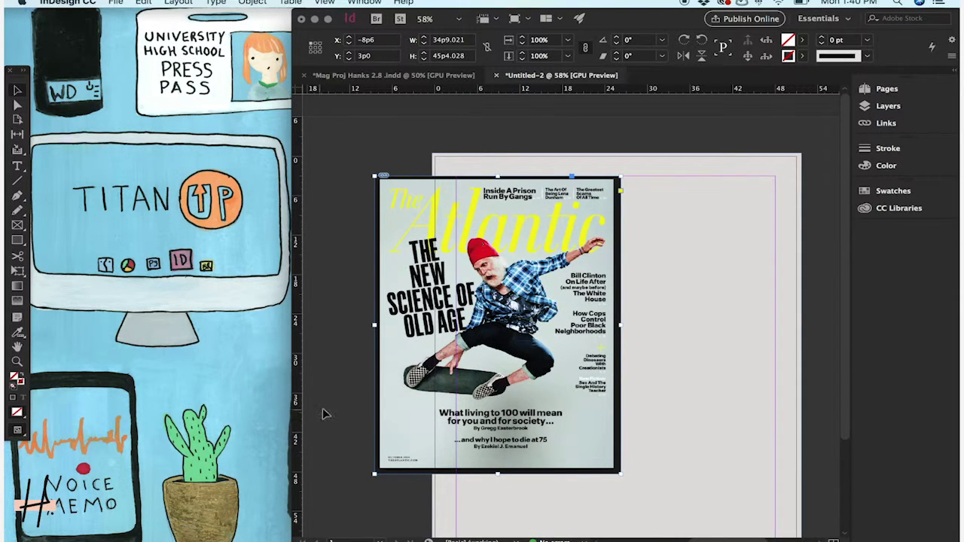
- Sample a colour theme from the placed Atlantic cover with the Color Theme Tool and delete the placed image
{"action": "left_click", "coordinate": [18, 337]}
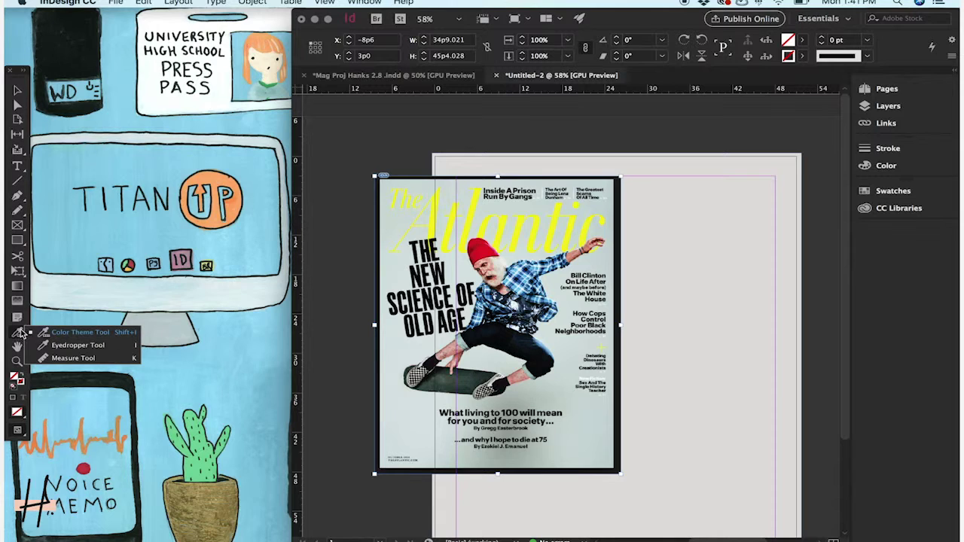
{"action": "left_click", "coordinate": [46, 333]}
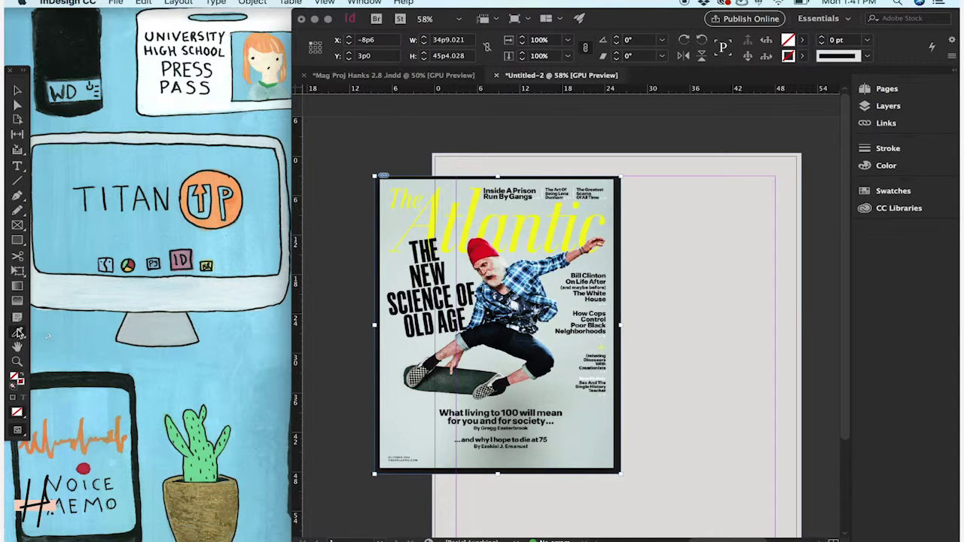
{"action": "left_click", "coordinate": [494, 229]}
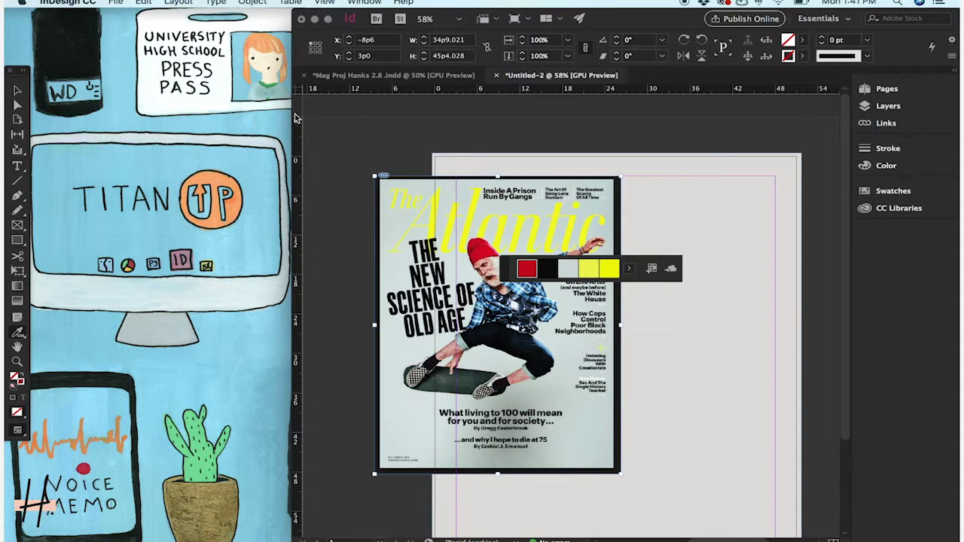
{"action": "key", "text": "v"}
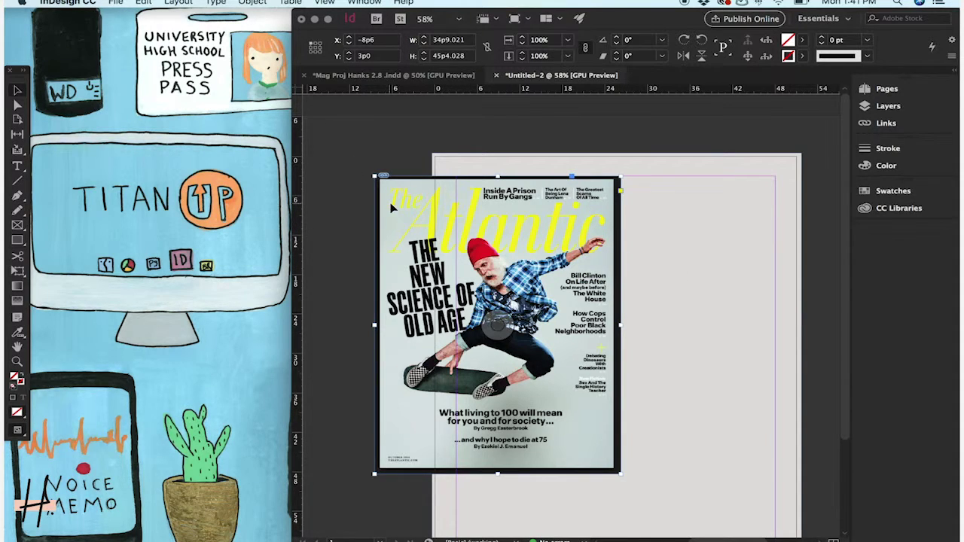
{"action": "key", "text": "Delete"}
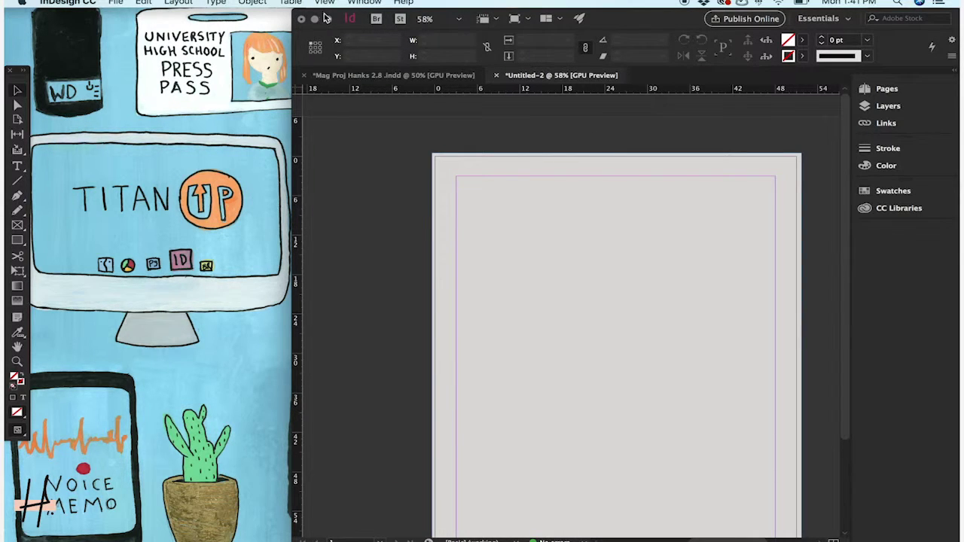
- Restore the Preview window with the cover image, shrink it and position it beside the document, and return to InDesign
{"action": "left_click", "coordinate": [904, 532]}
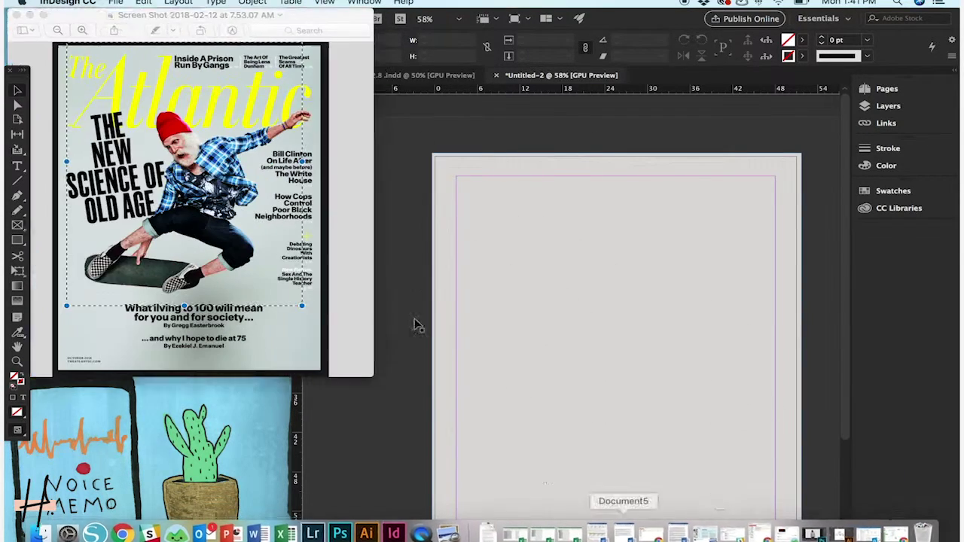
{"action": "left_click_drag", "start_coordinate": [369, 372], "coordinate": [220, 239]}
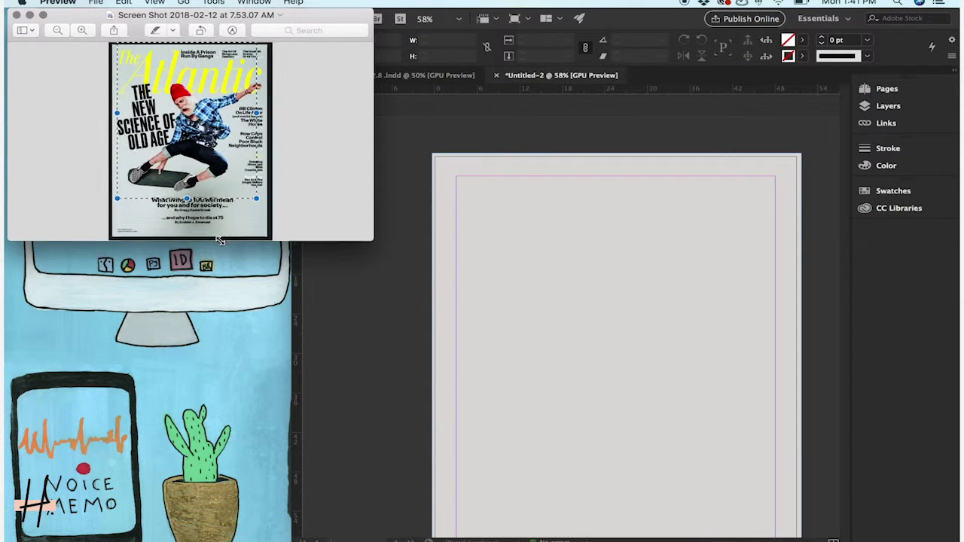
{"action": "left_click_drag", "start_coordinate": [333, 21], "coordinate": [411, 6]}
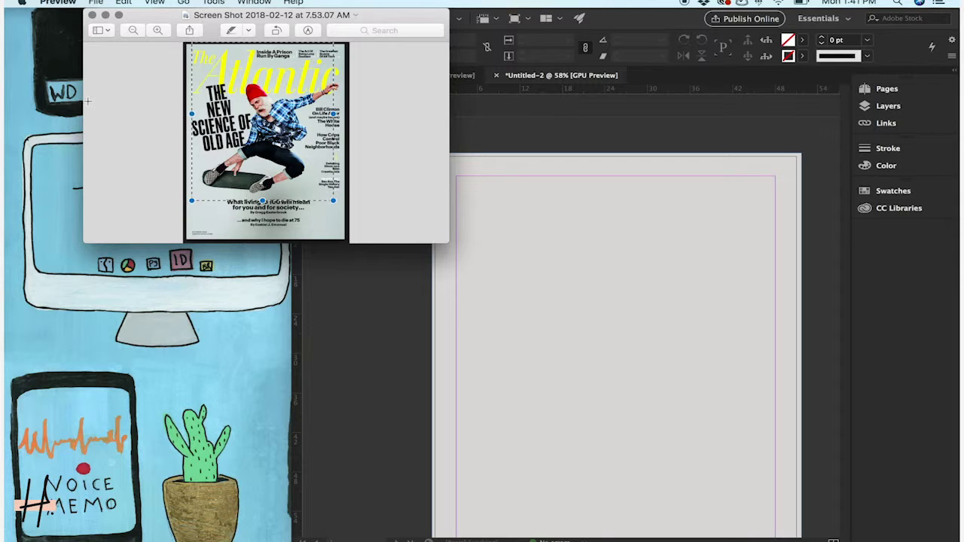
{"action": "left_click_drag", "start_coordinate": [361, 16], "coordinate": [210, 17]}
{"action": "left_click", "coordinate": [361, 374]}
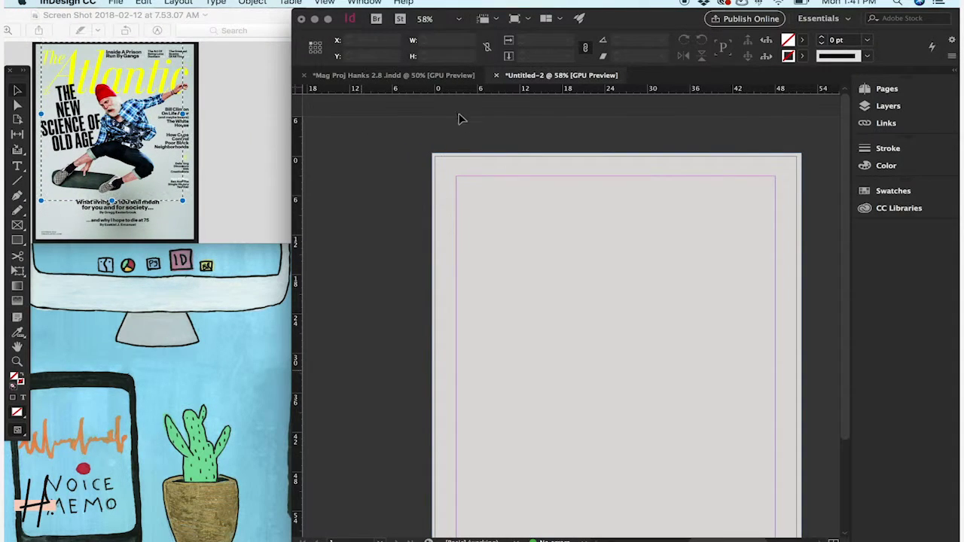
- Fill the full-page background rectangle with the pale grey-green C=18 M=8 Y=12 swatch from the Colorful_Theme group and deselect it
{"action": "scroll", "coordinate": [596, 239], "scroll_direction": "down", "scroll_amount": 3}
{"action": "scroll", "coordinate": [596, 238], "scroll_direction": "right", "scroll_amount": 2}
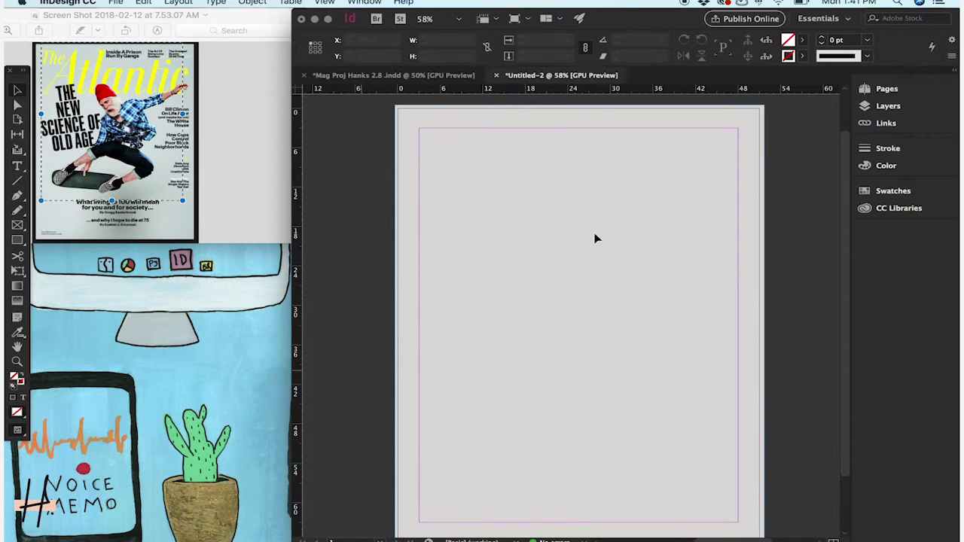
{"action": "left_click", "coordinate": [726, 118]}
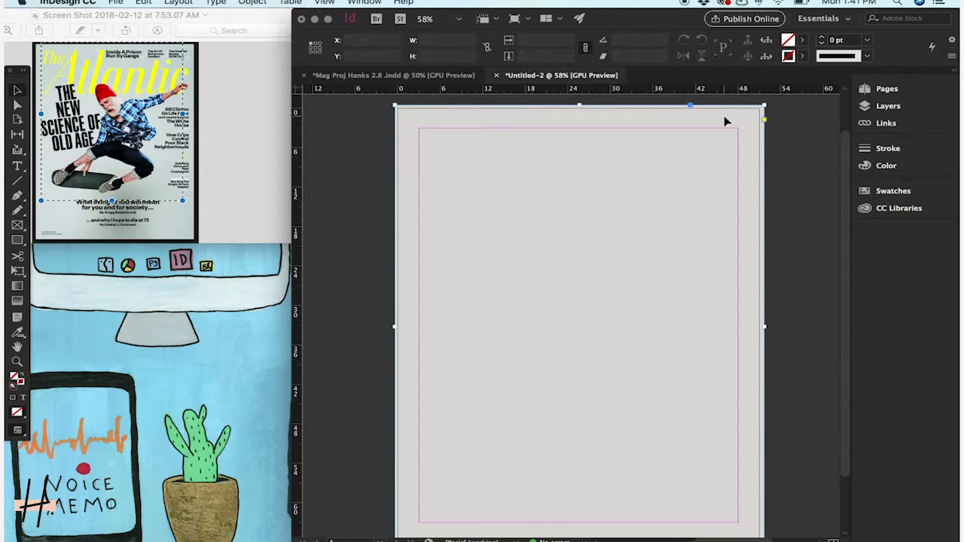
{"action": "left_click", "coordinate": [805, 45]}
{"action": "scroll", "coordinate": [791, 166], "scroll_direction": "down", "scroll_amount": 1}
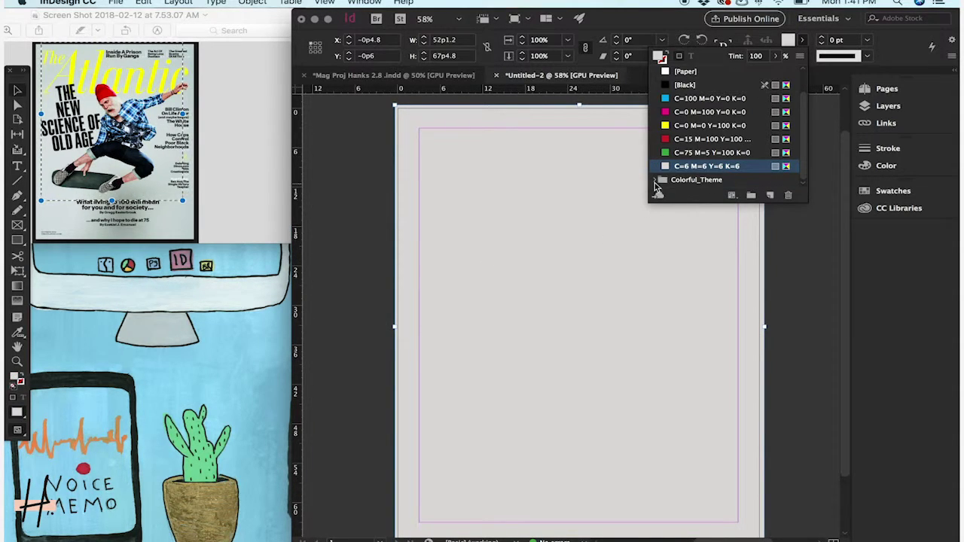
{"action": "left_click", "coordinate": [657, 180]}
{"action": "scroll", "coordinate": [716, 151], "scroll_direction": "down", "scroll_amount": 4}
{"action": "left_click", "coordinate": [734, 155]}
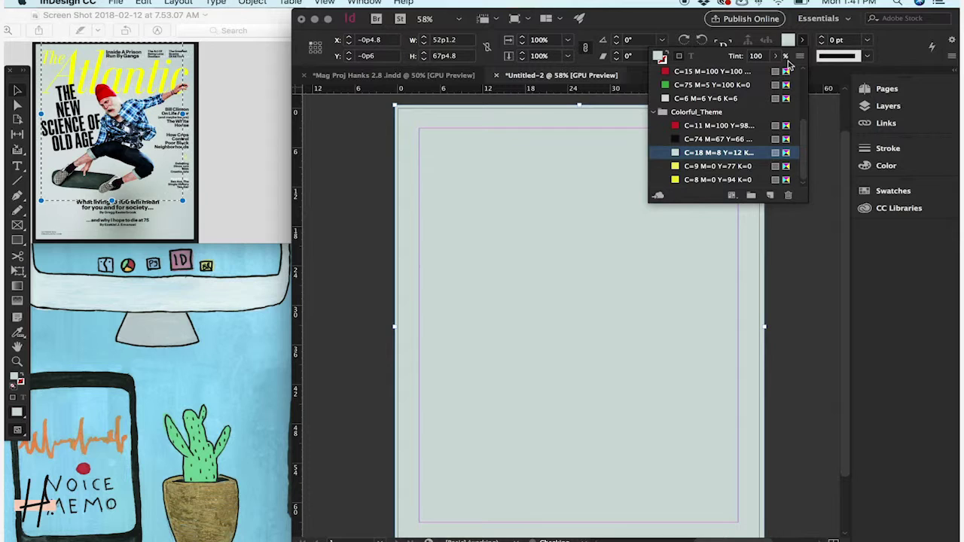
{"action": "left_click", "coordinate": [828, 119]}
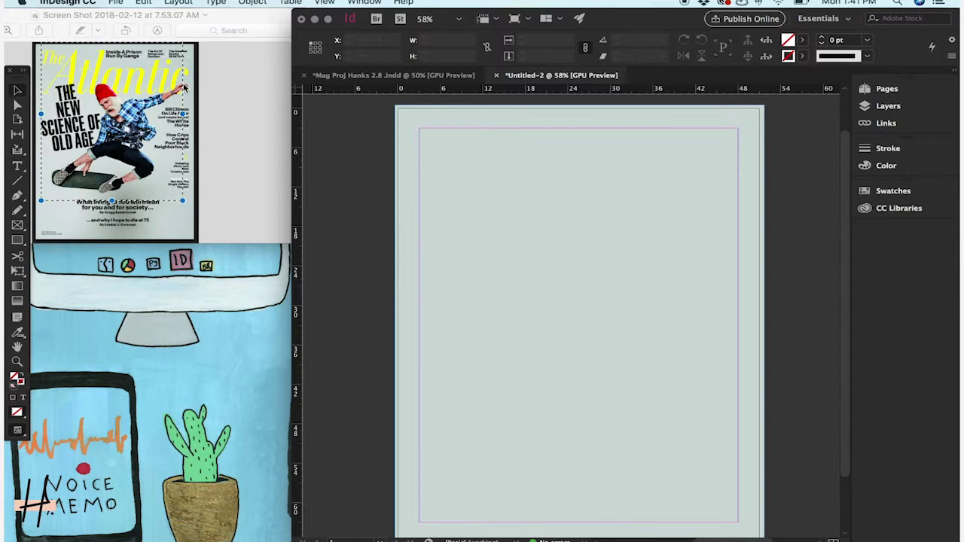
- Draw a frame about 13p0 by 8p9.6 at the page's upper-left margin corner and enter the text "The" in it
{"action": "left_click", "coordinate": [20, 168]}
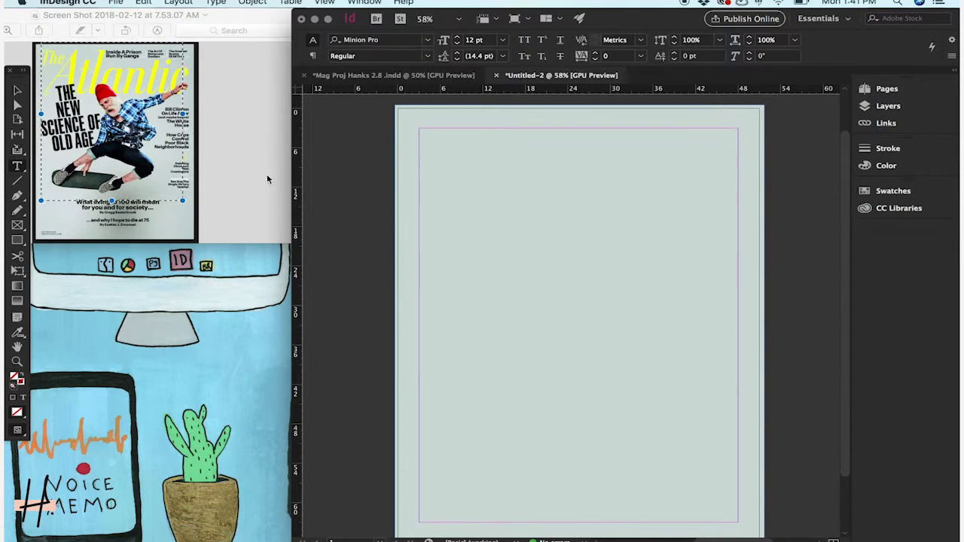
{"action": "left_click", "coordinate": [19, 226]}
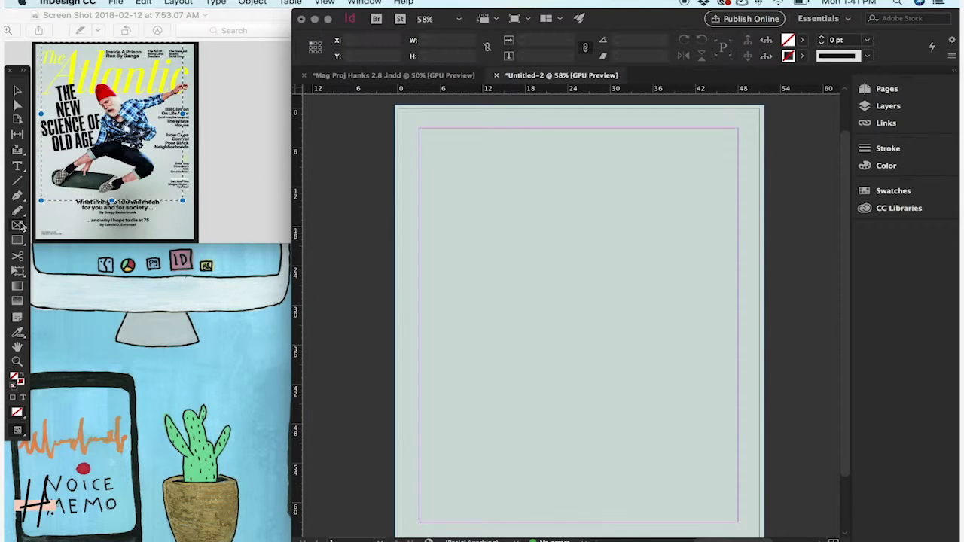
{"action": "left_click_drag", "start_coordinate": [420, 126], "coordinate": [515, 182]}
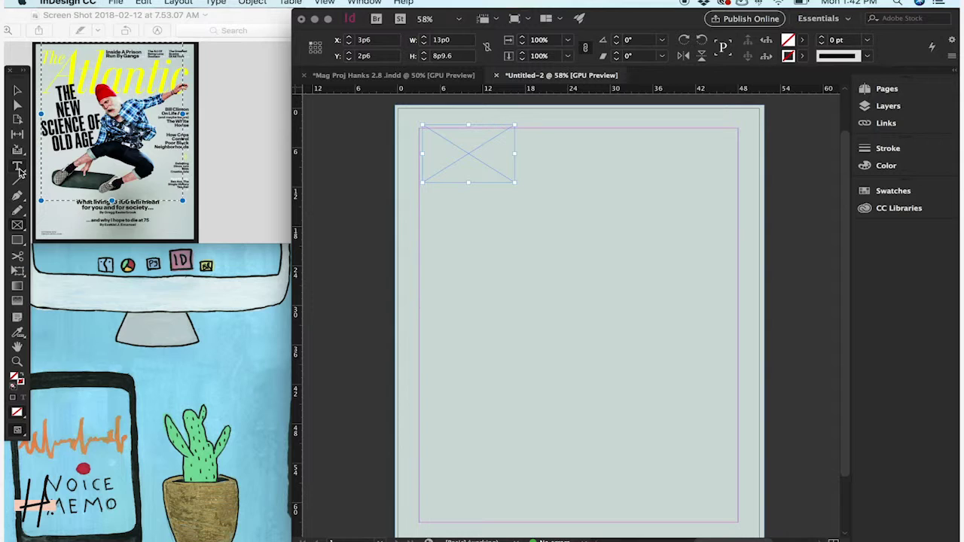
{"action": "left_click", "coordinate": [452, 175]}
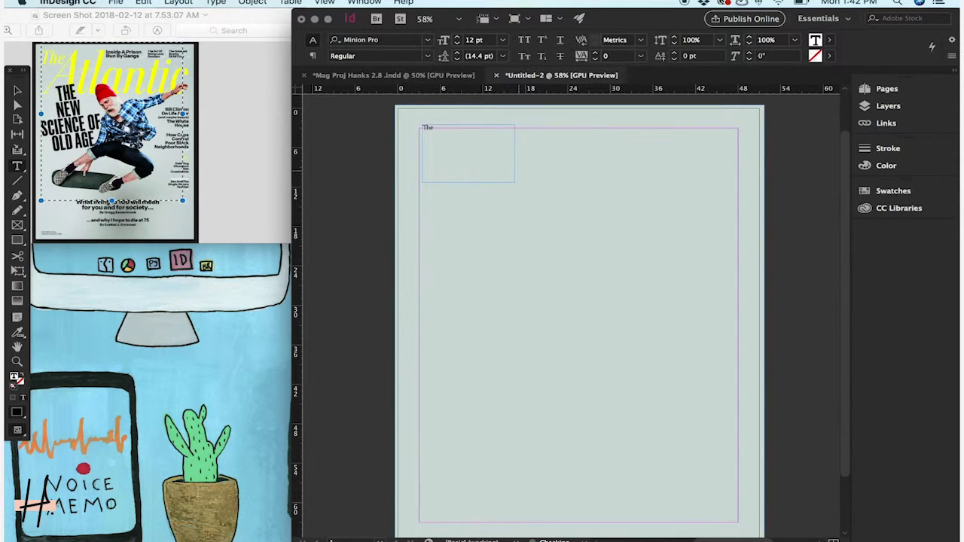
- Browse the installed fonts for one resembling the Atlantic masthead lettering
{"action": "left_click", "coordinate": [427, 40]}
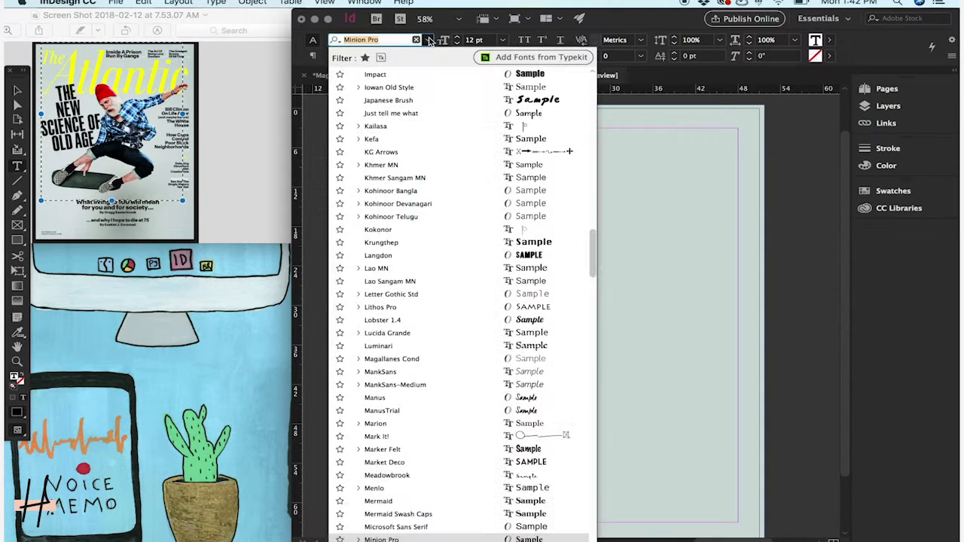
{"action": "scroll", "coordinate": [423, 231], "scroll_direction": "up", "scroll_amount": 15}
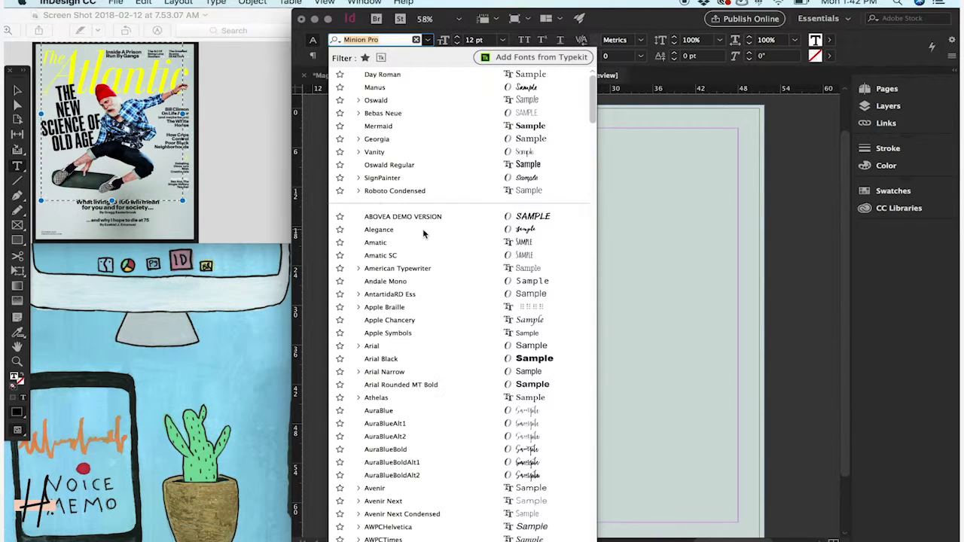
{"action": "scroll", "coordinate": [423, 234], "scroll_direction": "down", "scroll_amount": 15}
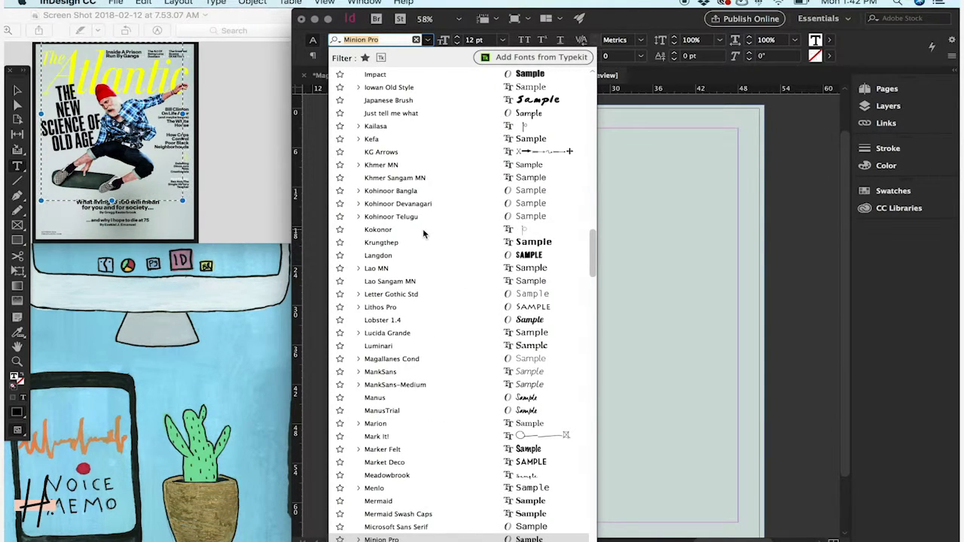
{"action": "scroll", "coordinate": [423, 233], "scroll_direction": "up", "scroll_amount": 15}
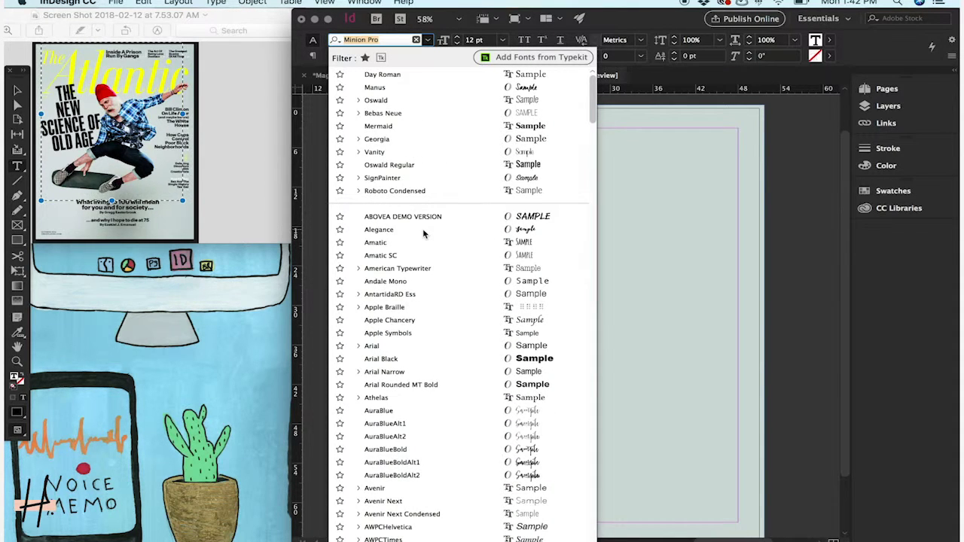
{"action": "scroll", "coordinate": [422, 234], "scroll_direction": "down", "scroll_amount": 4}
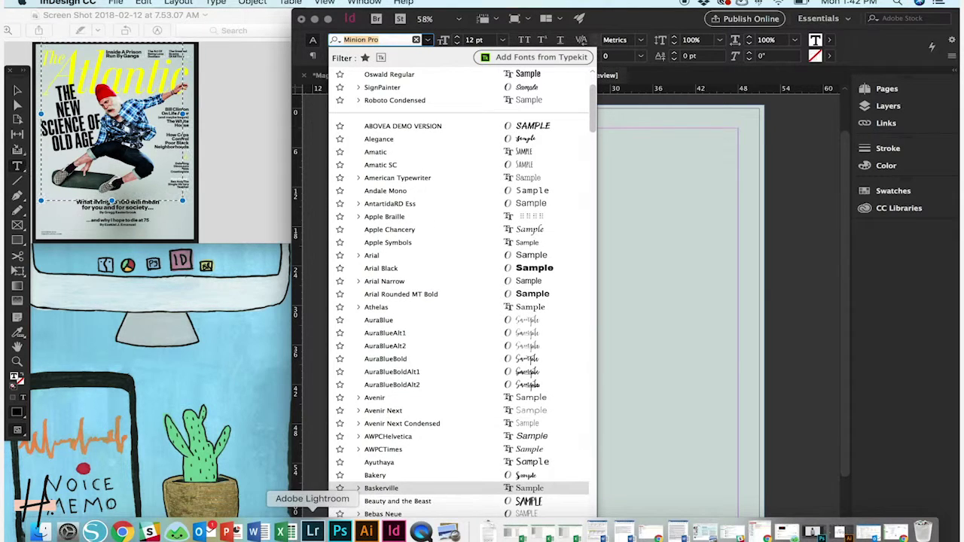
- Switch to Chrome and search Google in a new tab for "what font does the atlantic use"
{"action": "left_click", "coordinate": [123, 534]}
{"action": "left_click", "coordinate": [691, 24]}
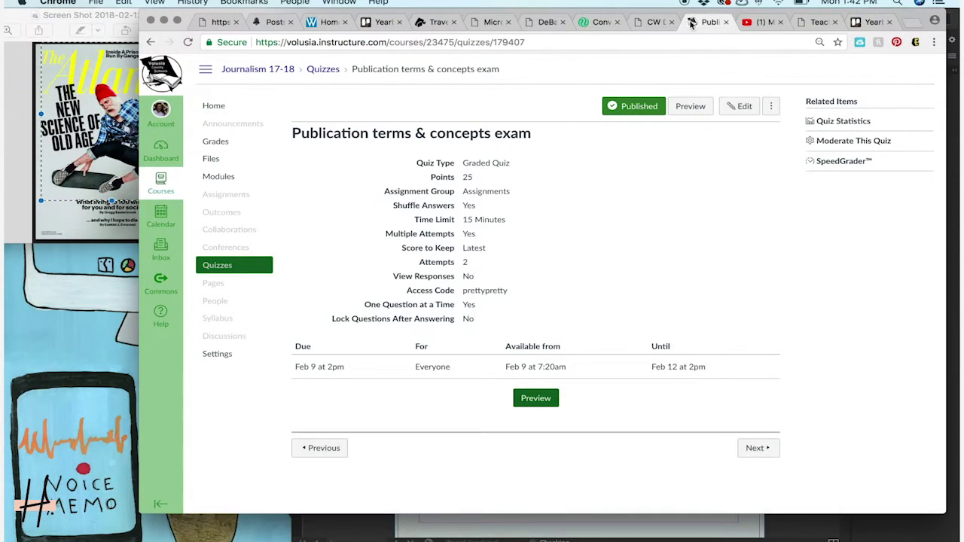
{"action": "left_click", "coordinate": [910, 22]}
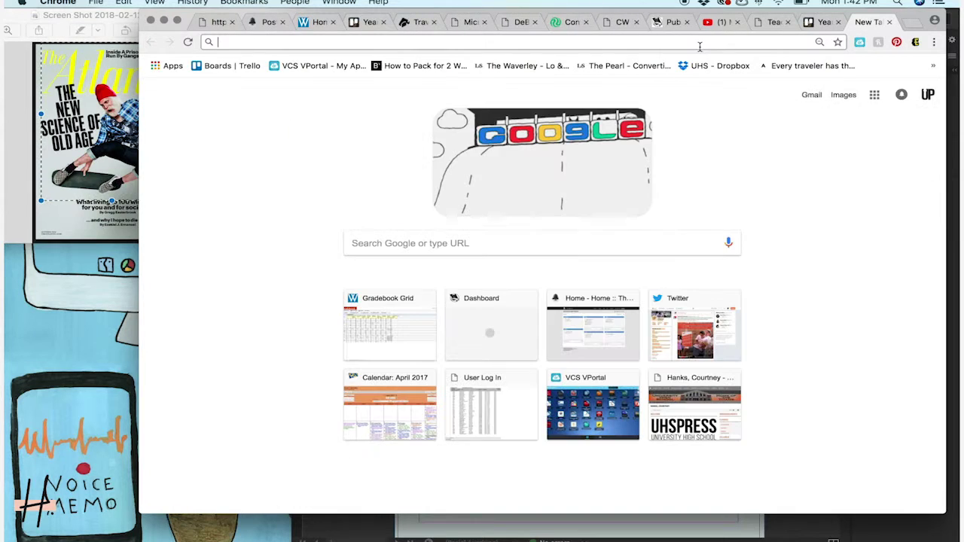
{"action": "type", "text": "what font do"}
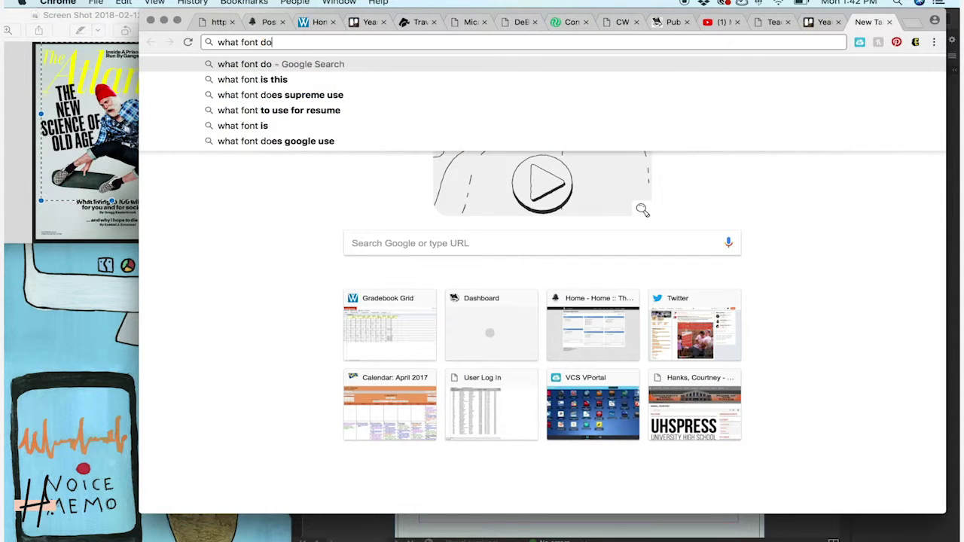
{"action": "type", "text": "es the atlantic"}
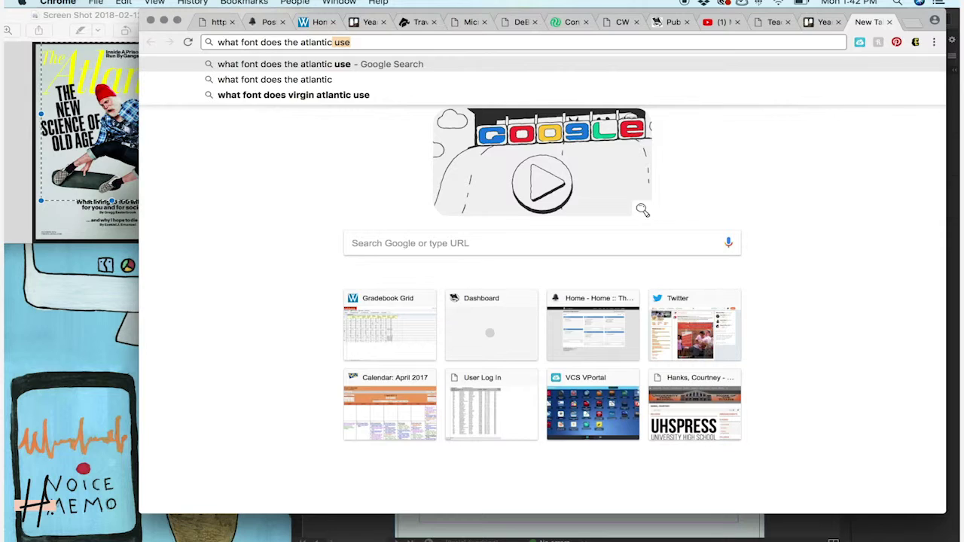
{"action": "key", "text": "Return"}
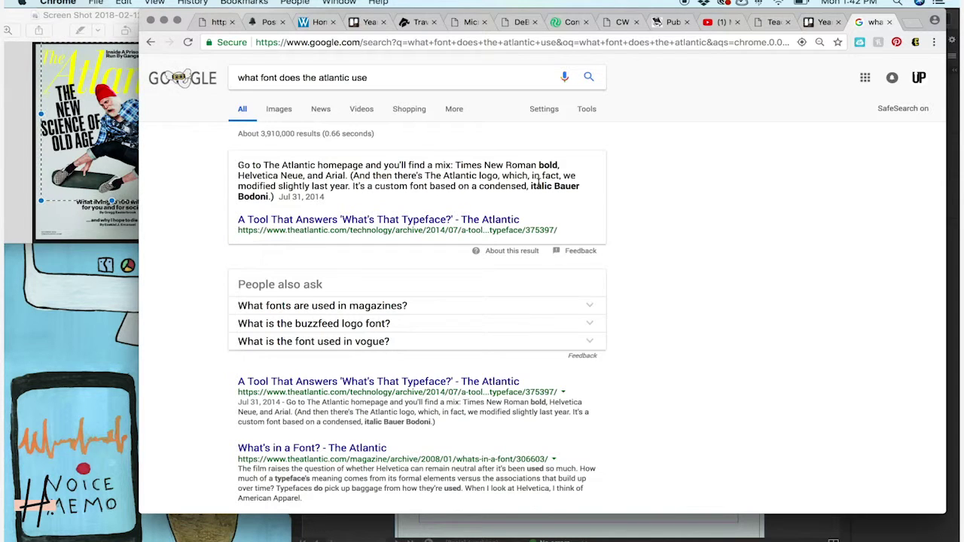
- Copy the font name "italic Bauer Bodoni" from the featured answer and search Google for it
{"action": "left_click_drag", "start_coordinate": [532, 184], "coordinate": [578, 196]}
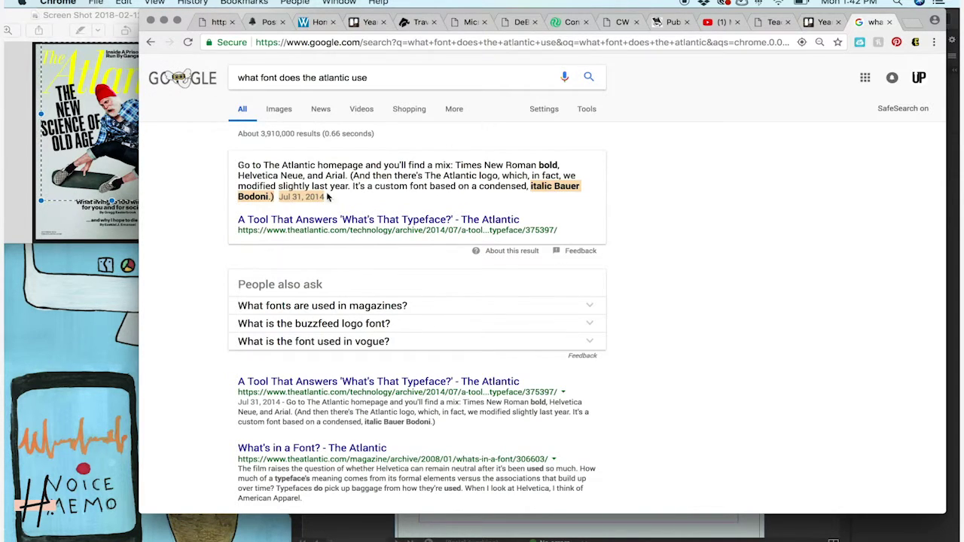
{"action": "left_click_drag", "start_coordinate": [349, 198], "coordinate": [277, 204]}
{"action": "key", "text": "ctrl+c"}
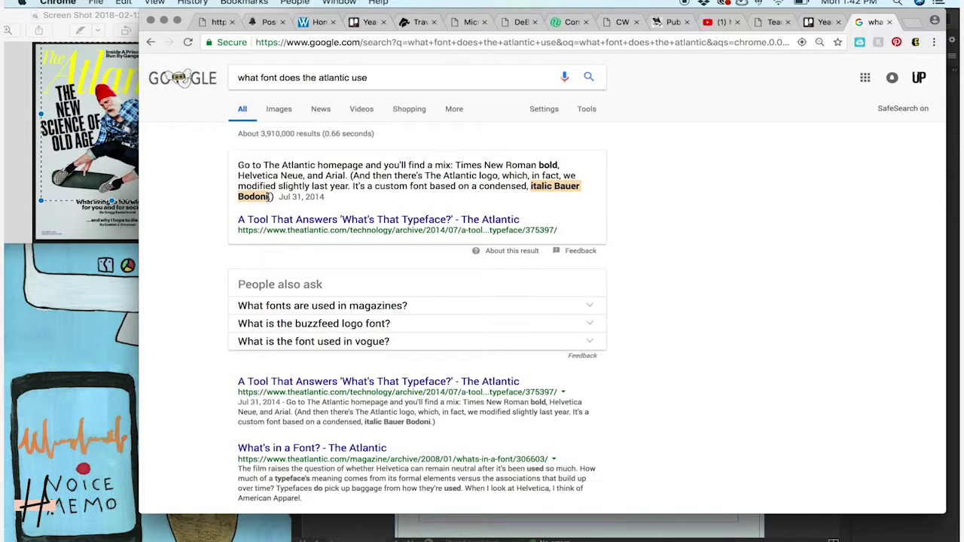
{"action": "triple_click", "coordinate": [413, 75]}
{"action": "key", "text": "ctrl+v"}
{"action": "key", "text": "Return"}
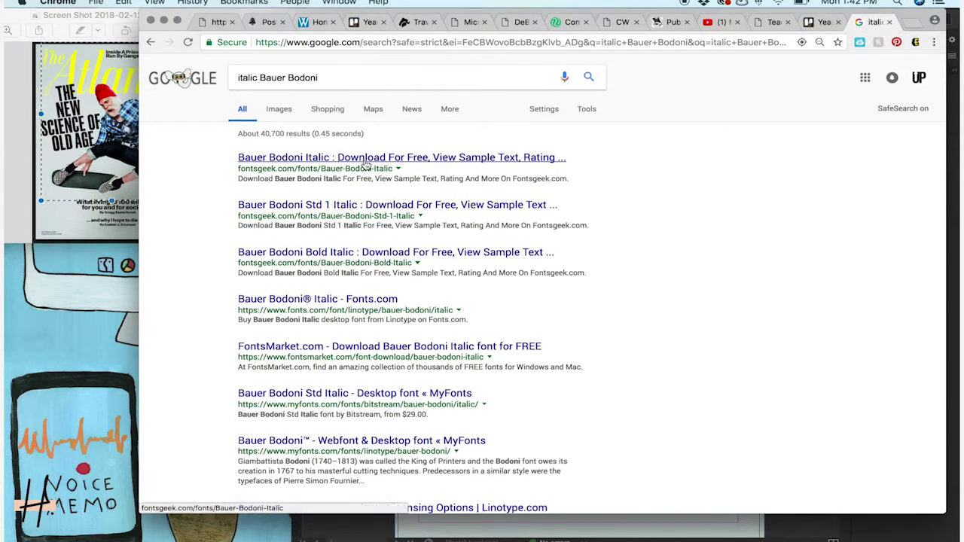
- Try the Fontsgeek result for Bauer Bodoni Italic, return to the results and examine the Bauer Bodoni Std Italic samples on MyFonts
{"action": "left_click", "coordinate": [437, 158]}
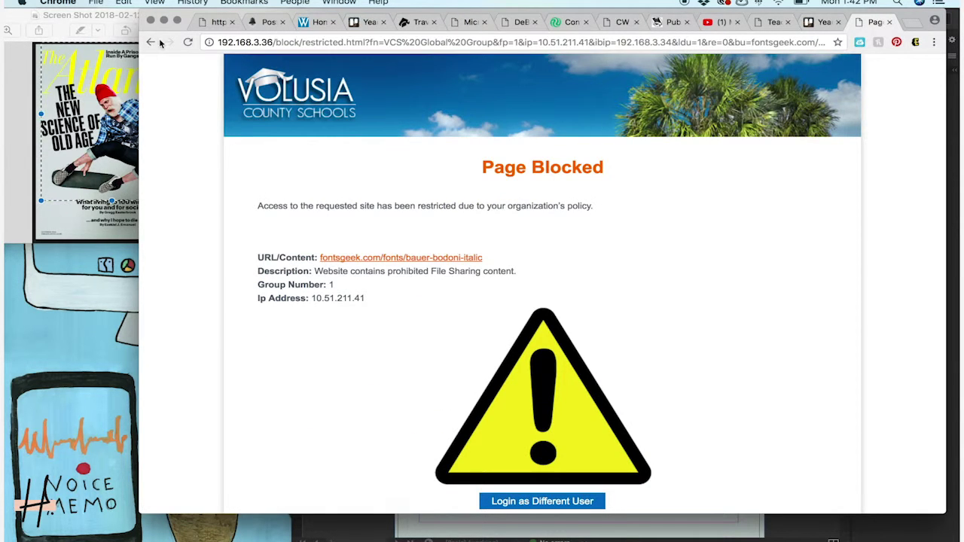
{"action": "key", "text": "super+Left"}
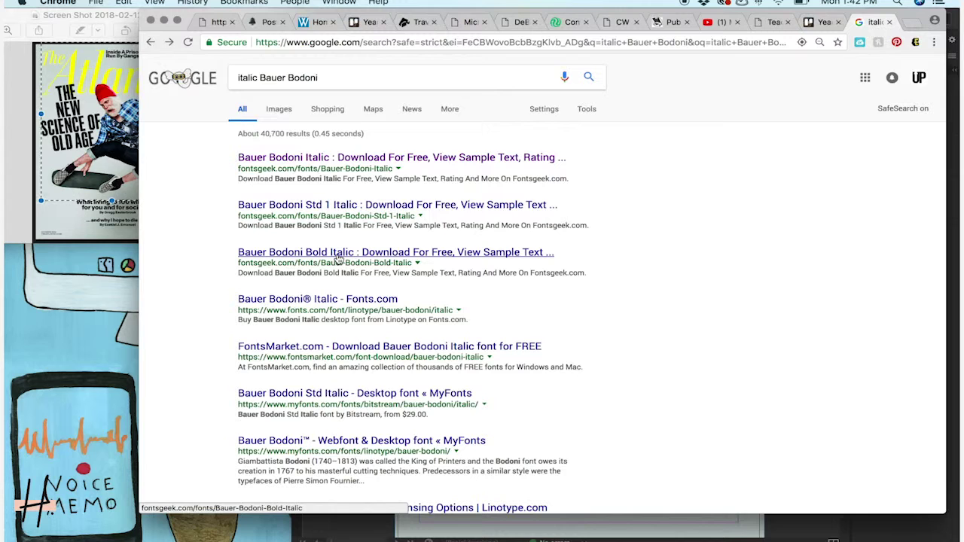
{"action": "scroll", "coordinate": [381, 437], "scroll_direction": "down", "scroll_amount": 2}
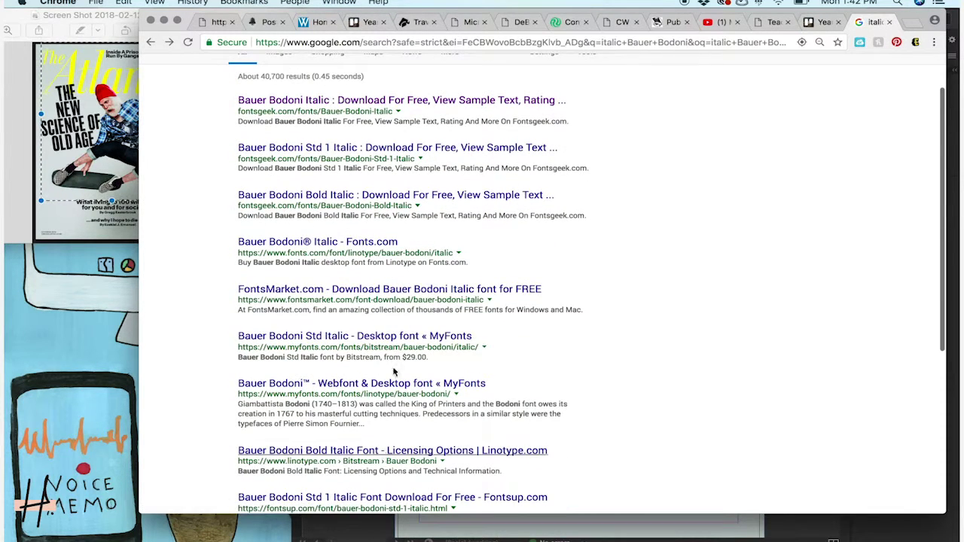
{"action": "left_click", "coordinate": [445, 336]}
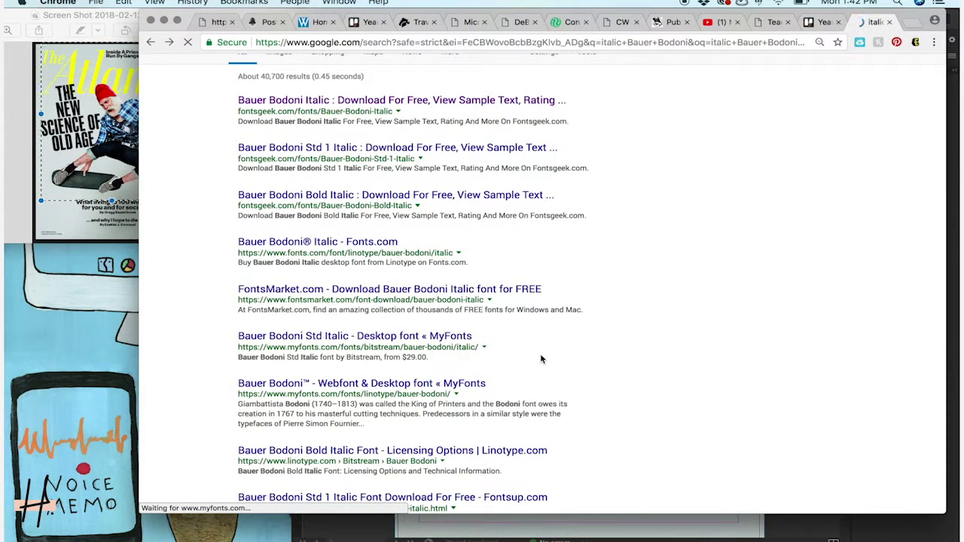
{"action": "scroll", "coordinate": [540, 359], "scroll_direction": "down", "scroll_amount": 3}
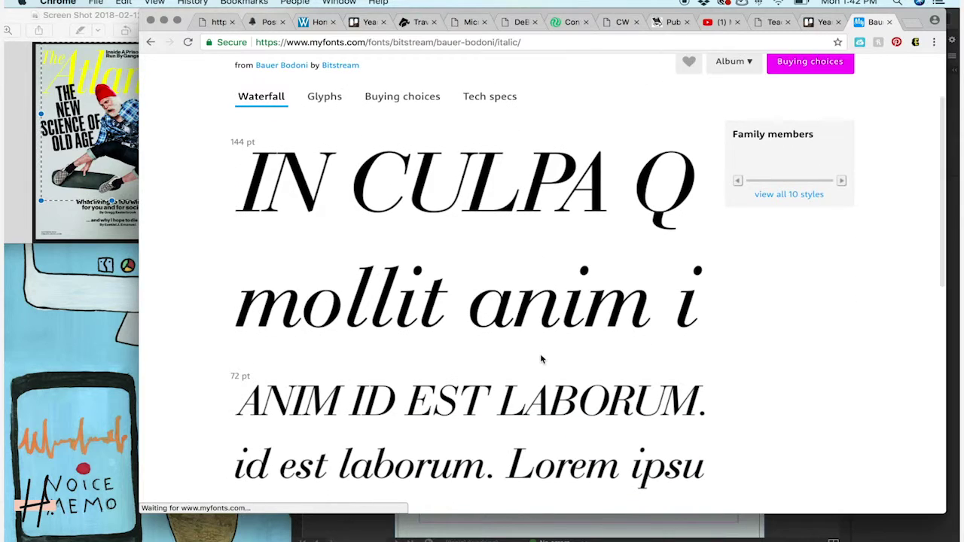
{"action": "scroll", "coordinate": [540, 353], "scroll_direction": "up", "scroll_amount": 5}
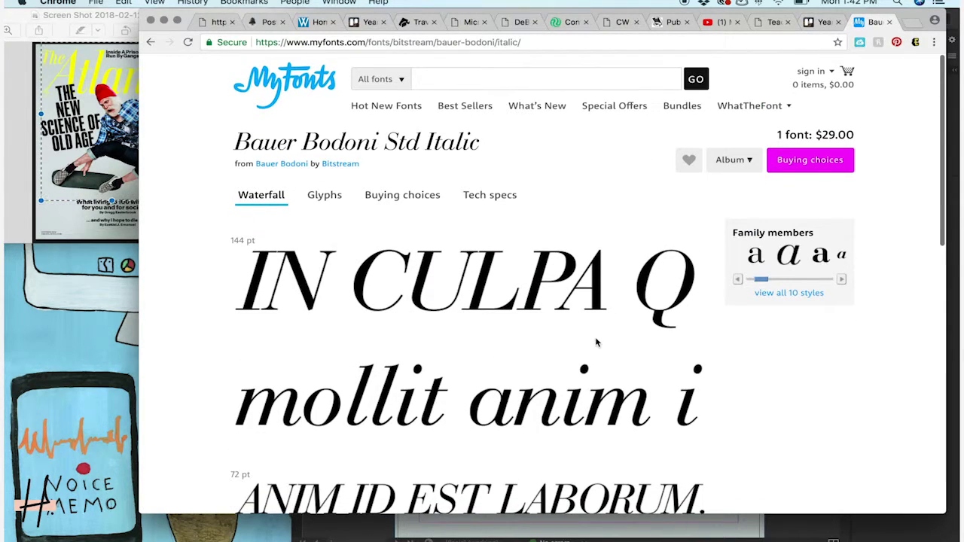
{"action": "scroll", "coordinate": [279, 217], "scroll_direction": "down", "scroll_amount": 3}
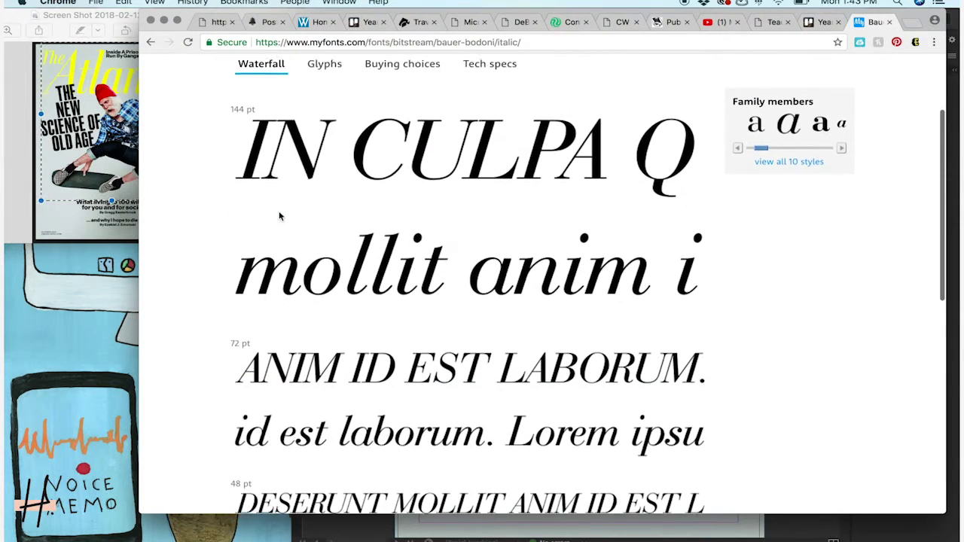
{"action": "scroll", "coordinate": [279, 216], "scroll_direction": "down", "scroll_amount": 10}
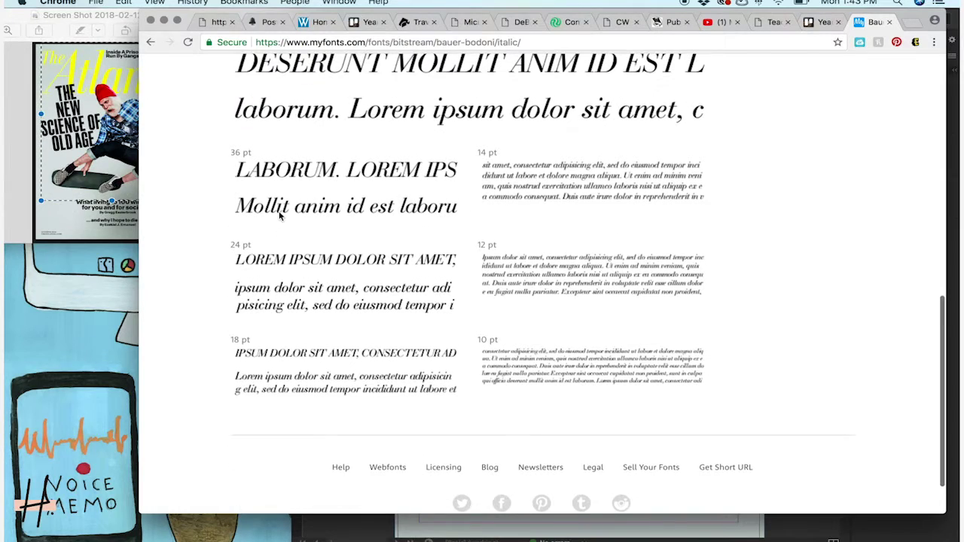
- Minimise the browser, return to InDesign and set the selected word "The" in the MankSans font
{"action": "left_click", "coordinate": [165, 22]}
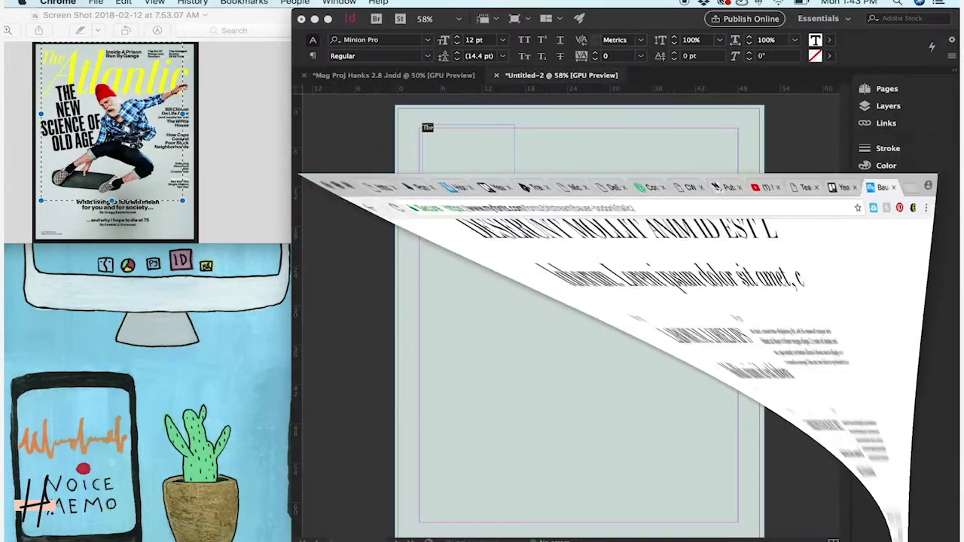
{"action": "left_click", "coordinate": [482, 132]}
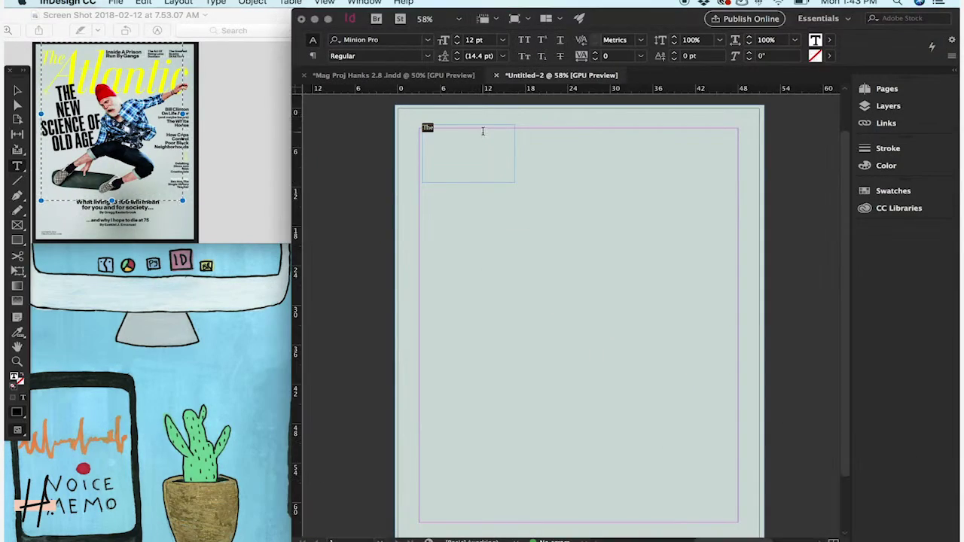
{"action": "left_click", "coordinate": [427, 39]}
{"action": "scroll", "coordinate": [442, 369], "scroll_direction": "down", "scroll_amount": 5}
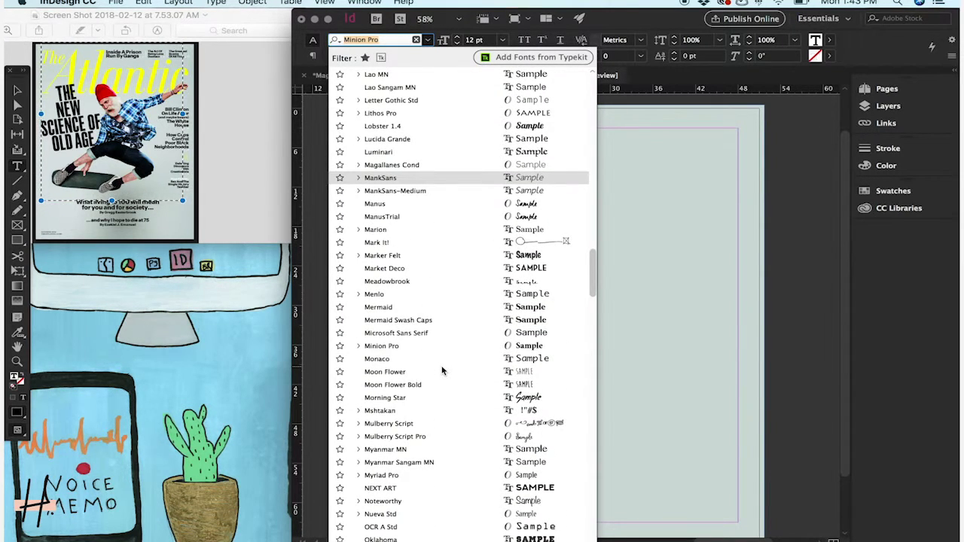
{"action": "left_click", "coordinate": [444, 176]}
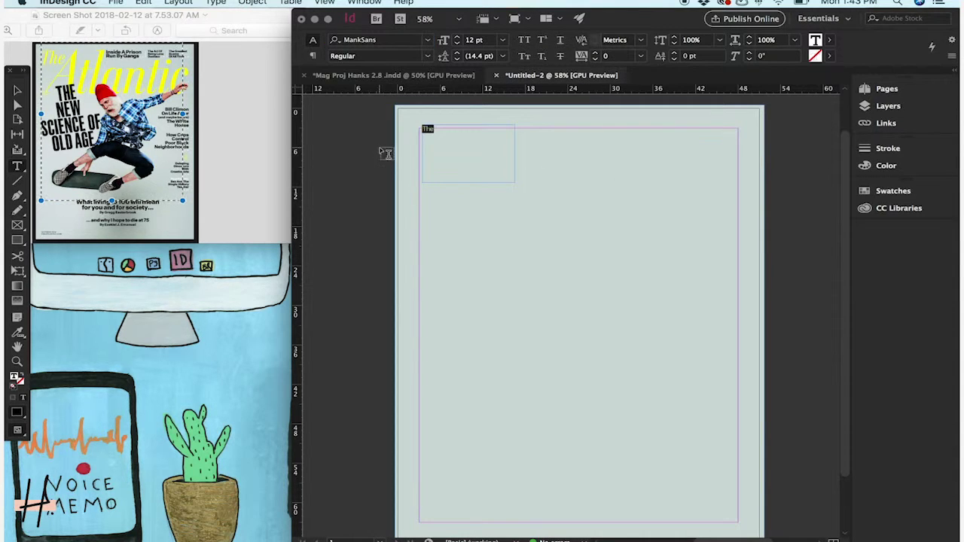
- Select the word "The" in its frame and increase its font size to 34 pt
{"action": "left_click", "coordinate": [465, 129]}
{"action": "left_click_drag", "start_coordinate": [465, 129], "coordinate": [404, 124]}
{"action": "left_click", "coordinate": [457, 37]}
{"action": "left_click", "coordinate": [457, 36]}
{"action": "left_click", "coordinate": [457, 36]}
{"action": "left_click", "coordinate": [457, 36]}
{"action": "left_click", "coordinate": [458, 37]}
{"action": "left_click", "coordinate": [458, 37]}
{"action": "left_click", "coordinate": [458, 37]}
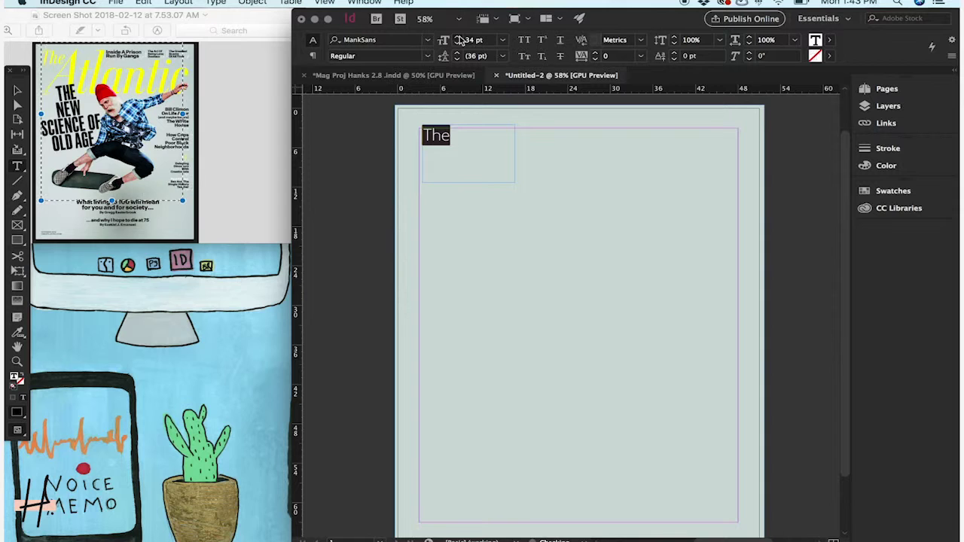
- Increase the font size of the word "The" to 54 pt
{"action": "left_click", "coordinate": [458, 37]}
{"action": "left_click", "coordinate": [458, 36]}
{"action": "left_click", "coordinate": [458, 37]}
{"action": "left_click", "coordinate": [458, 37]}
{"action": "left_click", "coordinate": [458, 36]}
- Fill the word "The" with the yellow swatch C=8 M=0 Y=94 K=0 from the Colorful_Theme group
{"action": "left_click", "coordinate": [829, 41]}
{"action": "scroll", "coordinate": [757, 187], "scroll_direction": "down", "scroll_amount": 2}
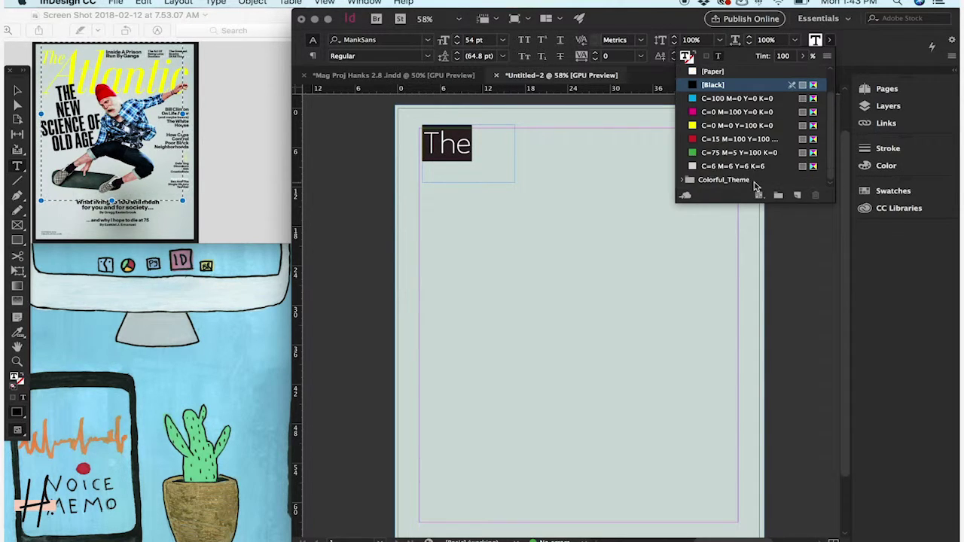
{"action": "scroll", "coordinate": [681, 188], "scroll_direction": "down", "scroll_amount": 4}
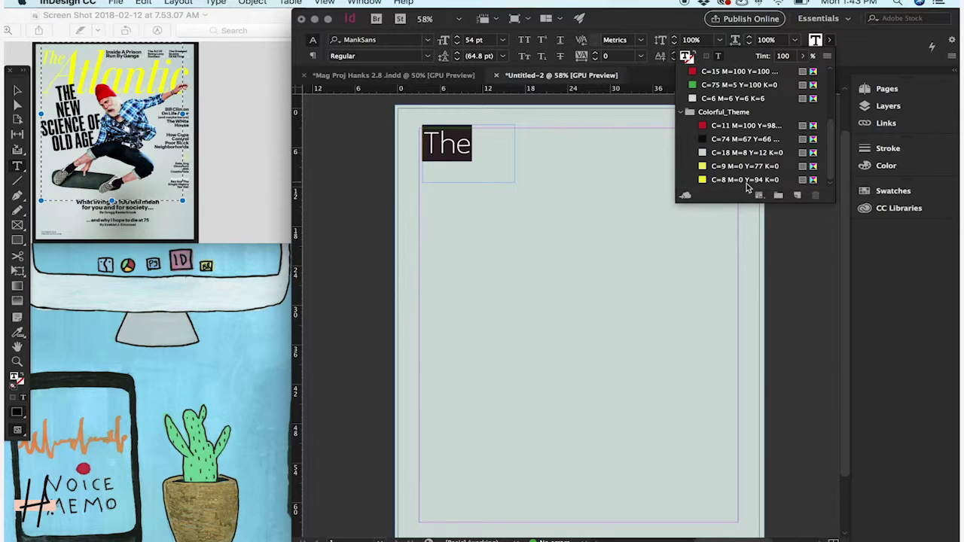
{"action": "left_click", "coordinate": [749, 180]}
{"action": "left_click", "coordinate": [461, 132]}
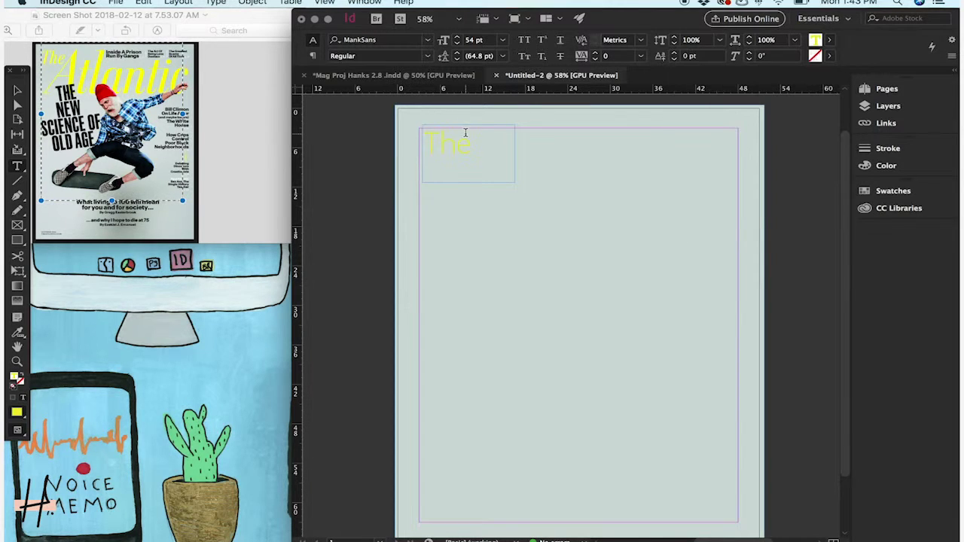
- Try the AWPCTimes font on the word "The"
{"action": "left_click_drag", "start_coordinate": [487, 144], "coordinate": [338, 139]}
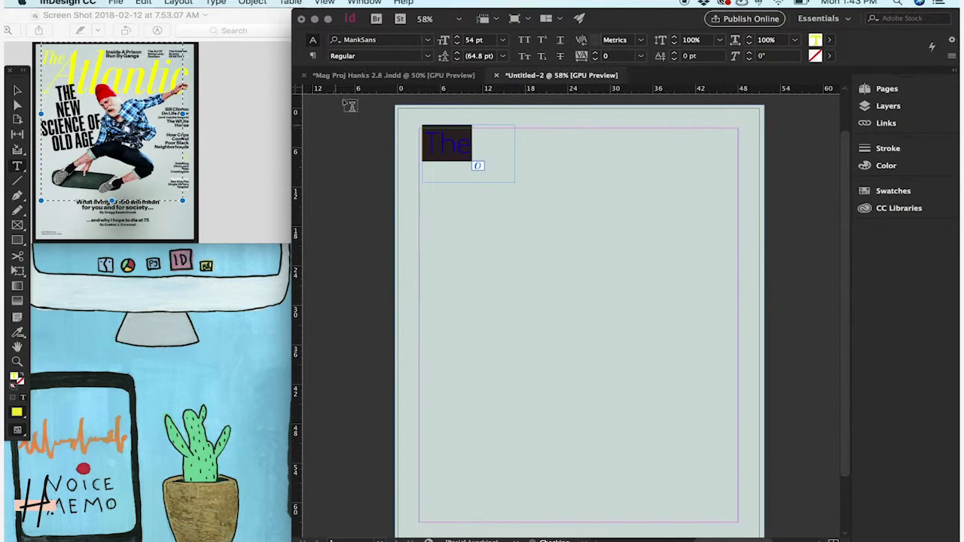
{"action": "left_click", "coordinate": [429, 40]}
{"action": "scroll", "coordinate": [420, 335], "scroll_direction": "down", "scroll_amount": 10}
{"action": "scroll", "coordinate": [420, 335], "scroll_direction": "down", "scroll_amount": 3}
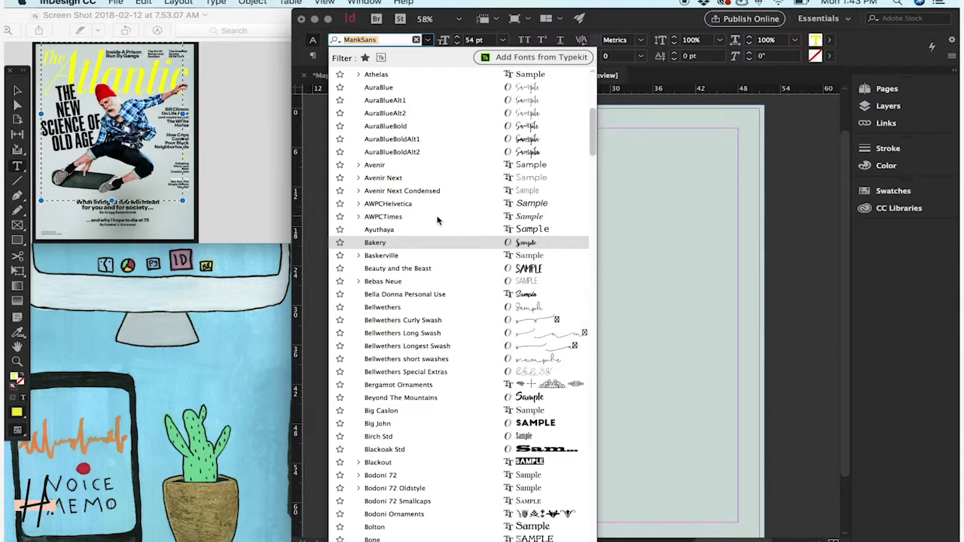
{"action": "left_click", "coordinate": [438, 218]}
- Reselect the word "The" and set it in the Day Roman font
{"action": "left_click_drag", "start_coordinate": [480, 149], "coordinate": [406, 143]}
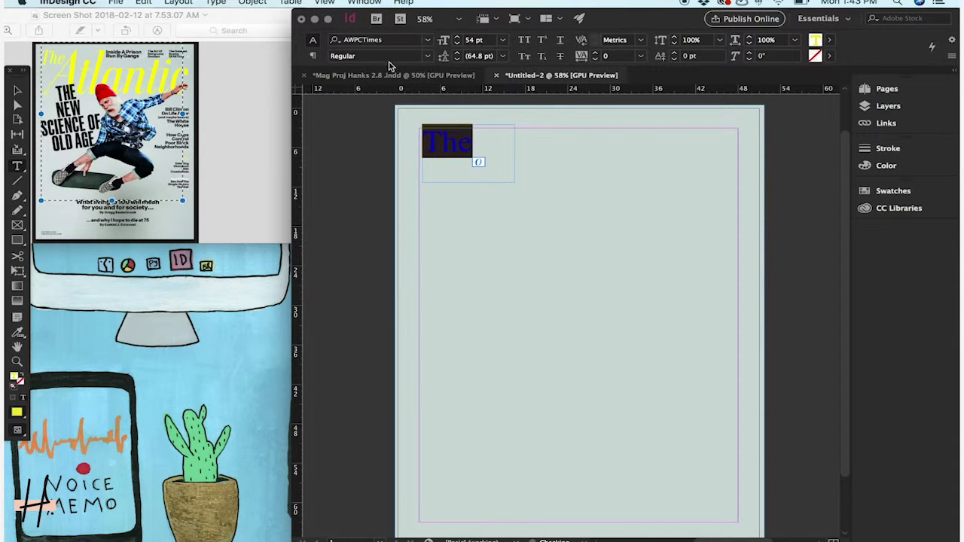
{"action": "left_click", "coordinate": [427, 40]}
{"action": "scroll", "coordinate": [421, 271], "scroll_direction": "down", "scroll_amount": 5}
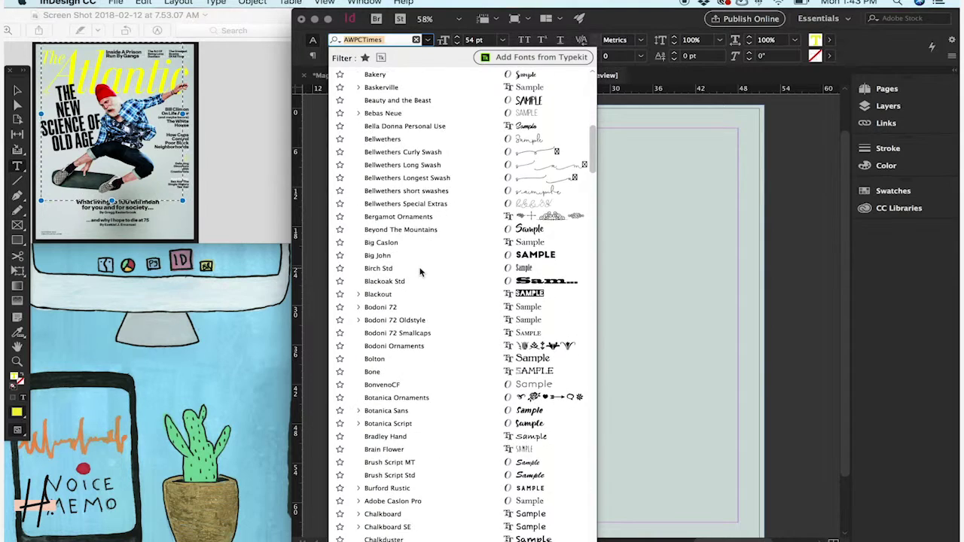
{"action": "scroll", "coordinate": [421, 272], "scroll_direction": "down", "scroll_amount": 8}
{"action": "scroll", "coordinate": [420, 272], "scroll_direction": "down", "scroll_amount": 3}
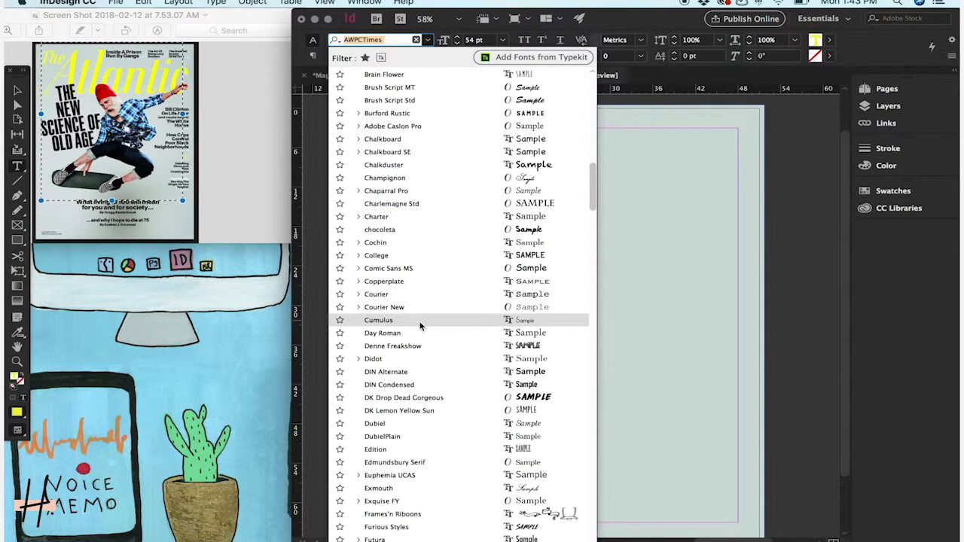
{"action": "scroll", "coordinate": [421, 325], "scroll_direction": "down", "scroll_amount": 1}
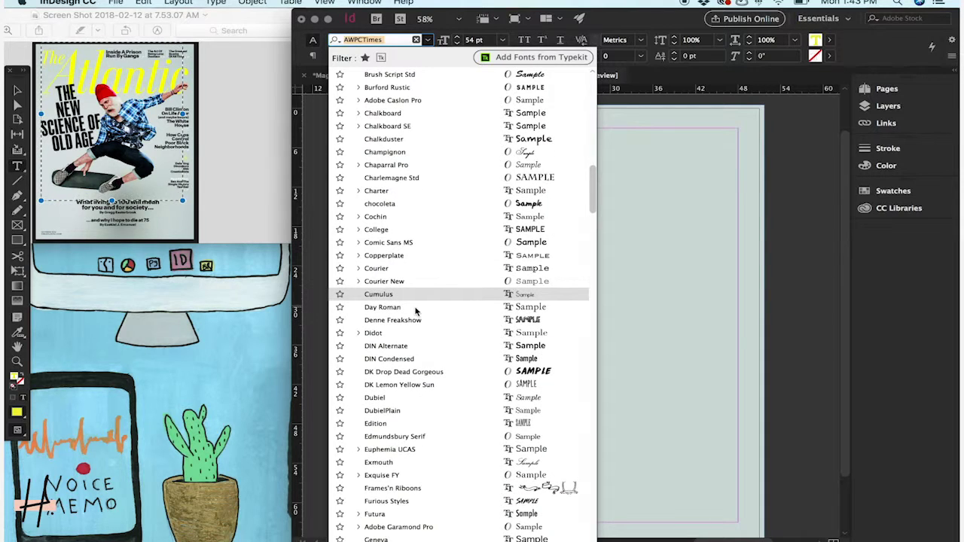
{"action": "left_click", "coordinate": [415, 308]}
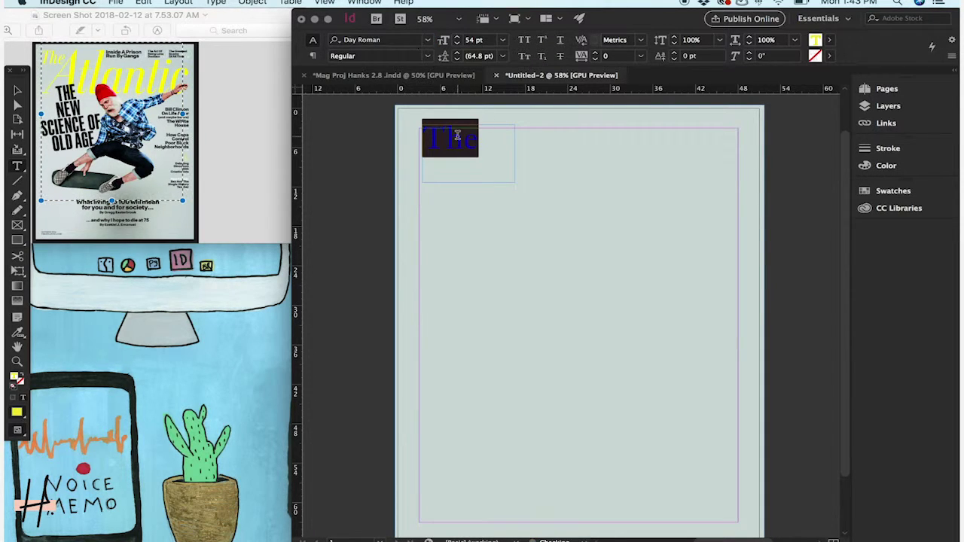
- Check the font's available styles and slant the word "The" with a 7° skew
{"action": "left_click", "coordinate": [427, 56]}
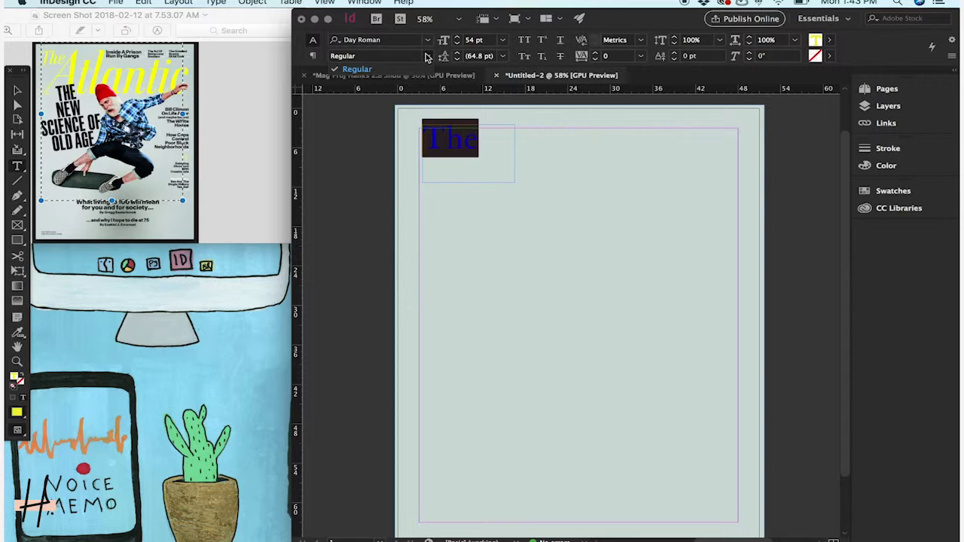
{"action": "left_click", "coordinate": [751, 58]}
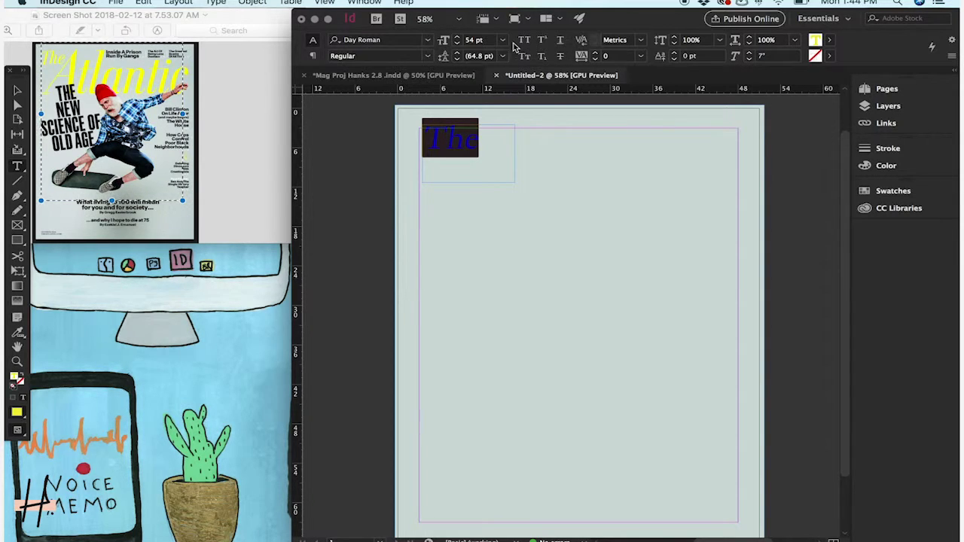
{"action": "key", "text": "Escape"}
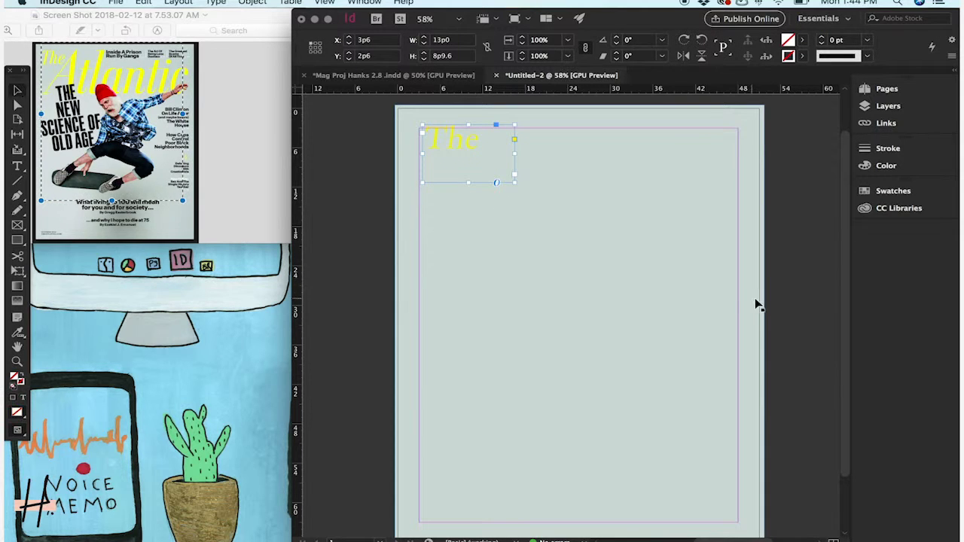
- Switch the page to preview mode to hide guides and frame edges, and deselect everything
{"action": "left_click", "coordinate": [757, 306]}
{"action": "key", "text": "w"}
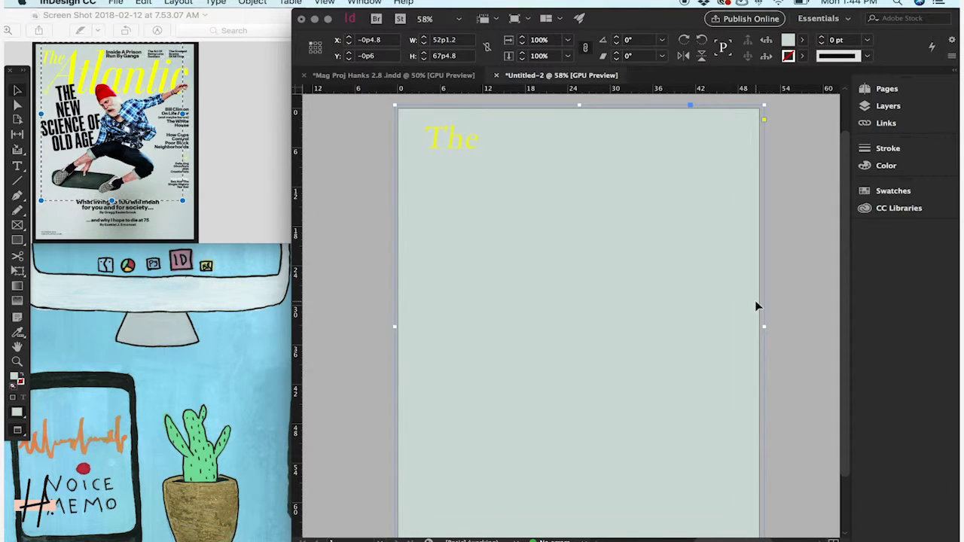
{"action": "left_click", "coordinate": [360, 204]}
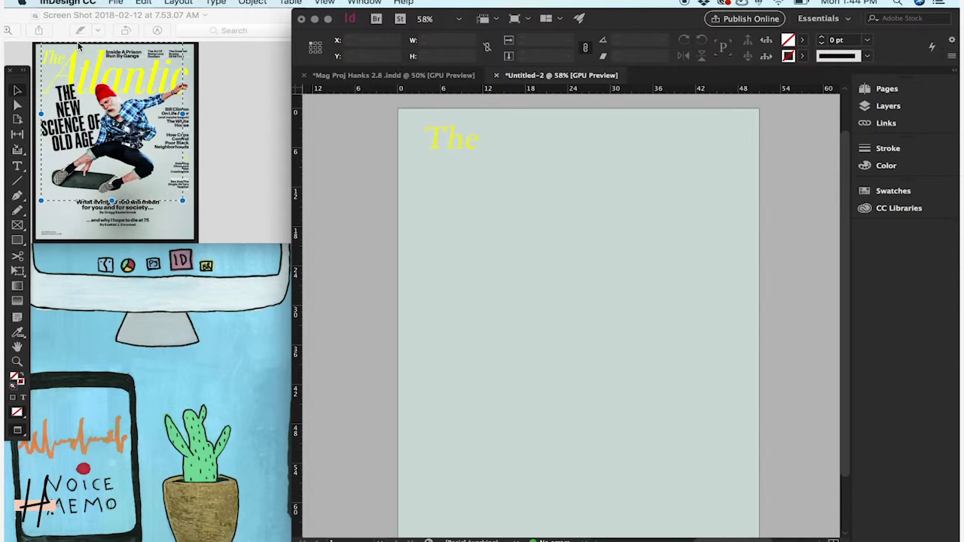
- Duplicate the "The" text frame slightly below the original and enlarge the copy to about 43p3.6 wide by 17p10.8 high
{"action": "left_click", "coordinate": [488, 151]}
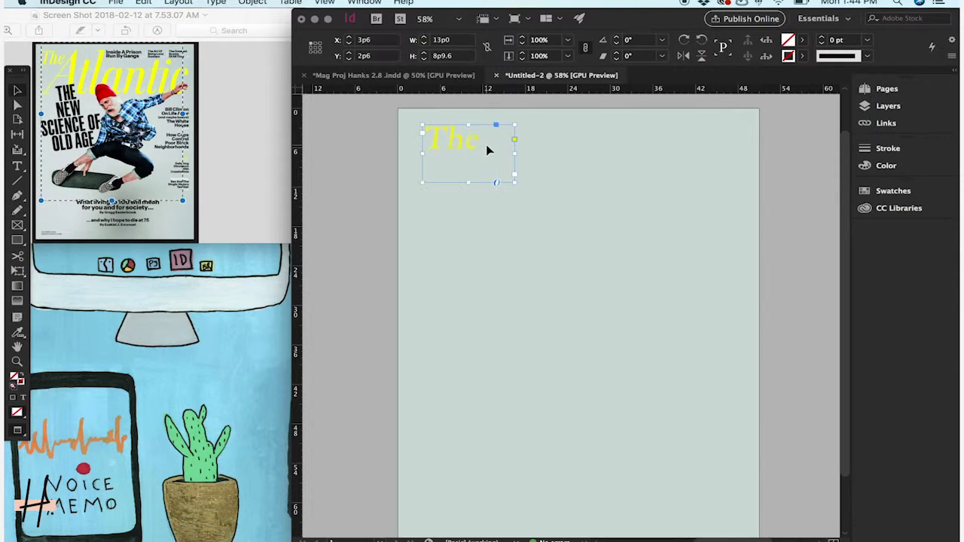
{"action": "mouse_move", "coordinate": [464, 145]}
{"action": "left_mouse_down"}
{"action": "mouse_move", "coordinate": [485, 180]}
{"action": "mouse_move", "coordinate": [473, 159]}
{"action": "left_mouse_up"}
{"action": "left_click_drag", "start_coordinate": [521, 196], "coordinate": [735, 255]}
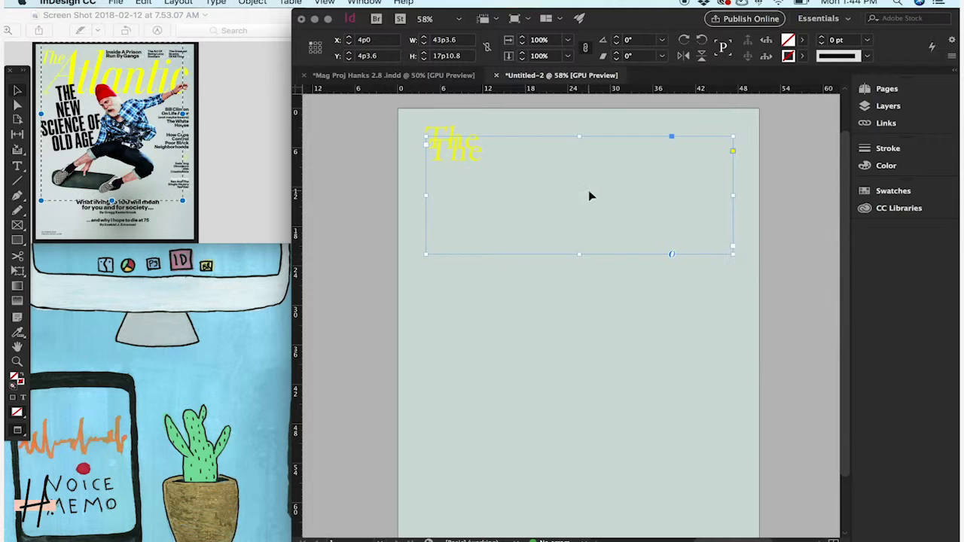
- Enlarge the text in the duplicated frame to 152 pt and replace it with "Atlantic"
{"action": "double_click", "coordinate": [554, 210]}
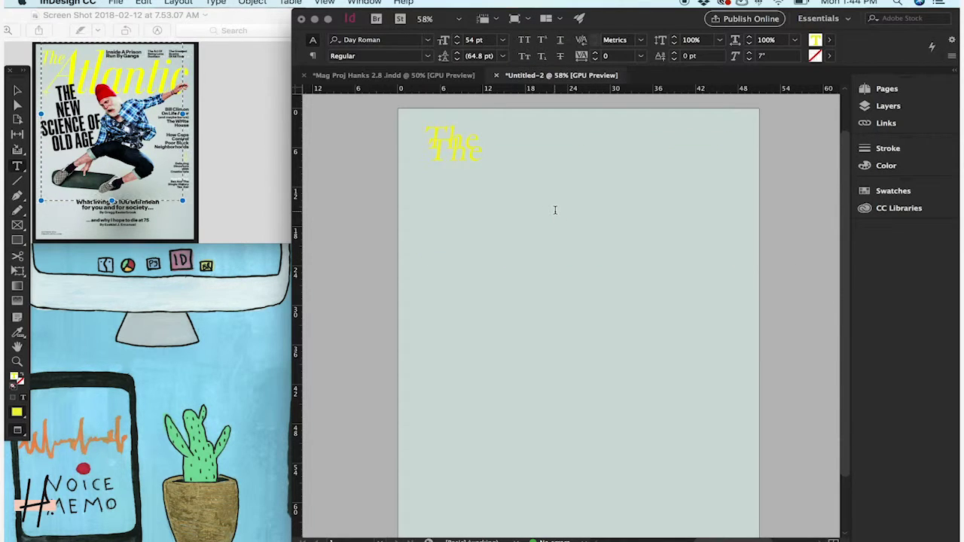
{"action": "key", "text": "super+a"}
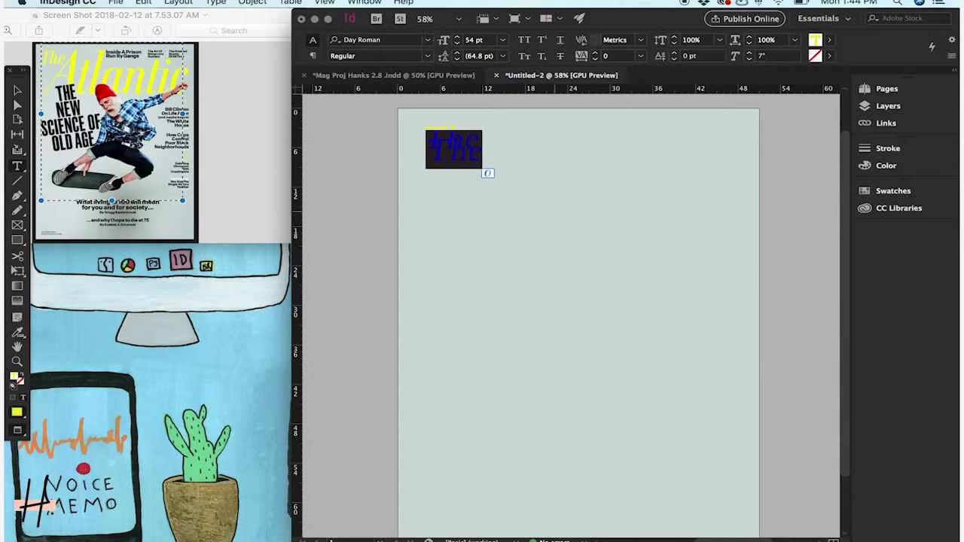
{"action": "left_click", "coordinate": [458, 38]}
{"action": "left_click", "coordinate": [458, 38]}
{"action": "left_click", "coordinate": [458, 37]}
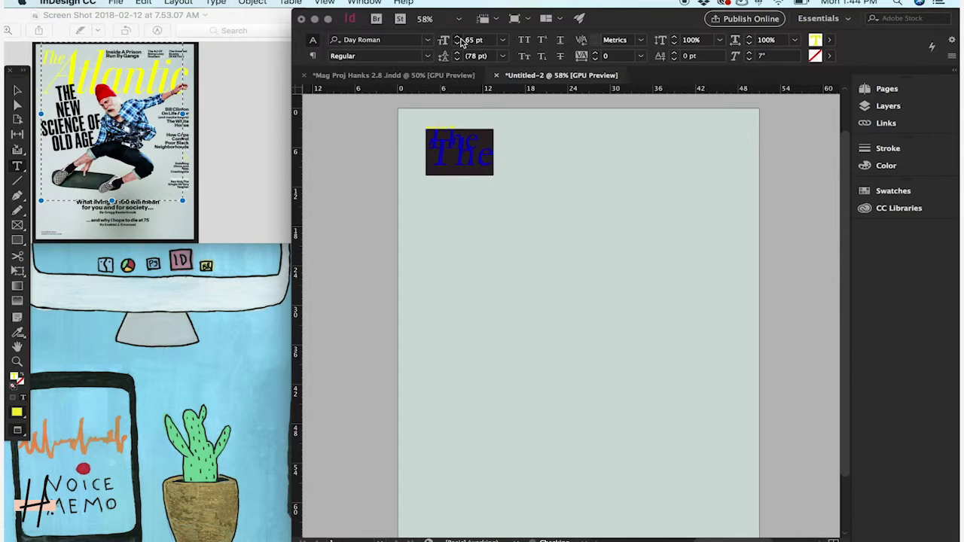
{"action": "left_click", "coordinate": [459, 38]}
{"action": "left_click", "coordinate": [459, 37]}
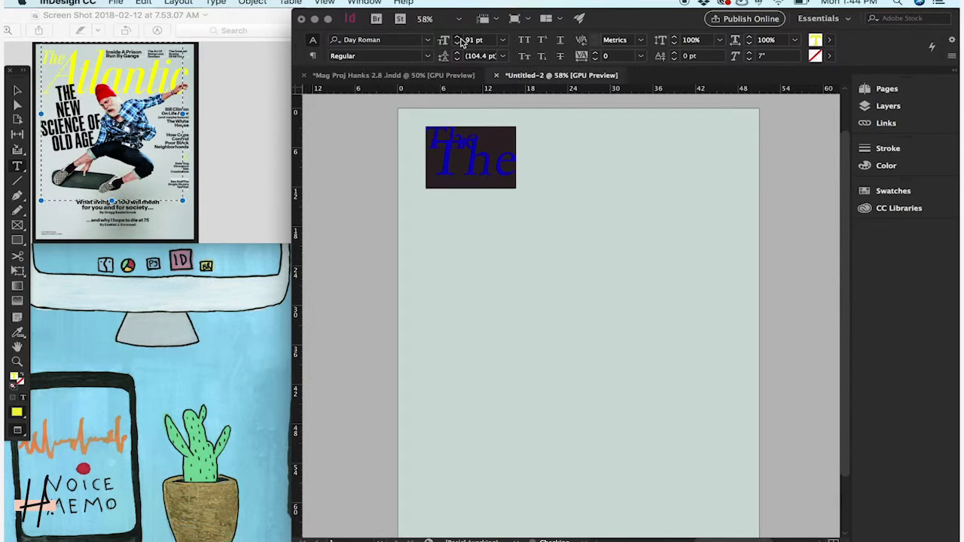
{"action": "left_click", "coordinate": [459, 39]}
{"action": "left_click", "coordinate": [459, 39]}
{"action": "left_click", "coordinate": [459, 38]}
{"action": "left_click", "coordinate": [459, 38]}
{"action": "left_click", "coordinate": [460, 38]}
{"action": "left_click", "coordinate": [460, 38]}
{"action": "left_click", "coordinate": [459, 38]}
{"action": "left_click", "coordinate": [460, 38]}
{"action": "left_click", "coordinate": [460, 38]}
{"action": "left_click", "coordinate": [460, 39]}
{"action": "left_click", "coordinate": [460, 39]}
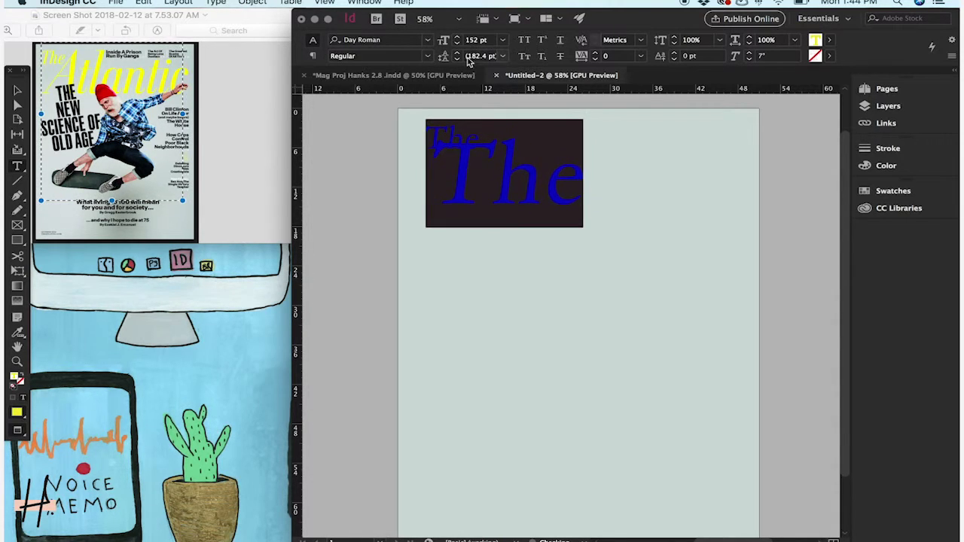
{"action": "left_click", "coordinate": [597, 187]}
{"action": "type", "text": "Atlan-"}
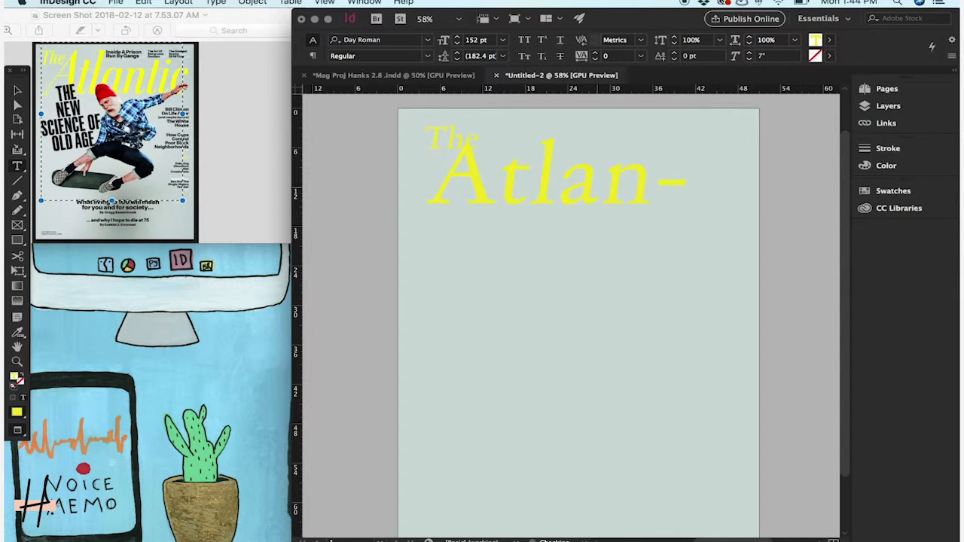
- Tighten the tracking of "Atlantic" to -30 and increase its skew to 12°
{"action": "key", "text": "super+a"}
{"action": "left_click", "coordinate": [595, 60]}
{"action": "left_click", "coordinate": [595, 59]}
{"action": "left_click", "coordinate": [596, 59]}
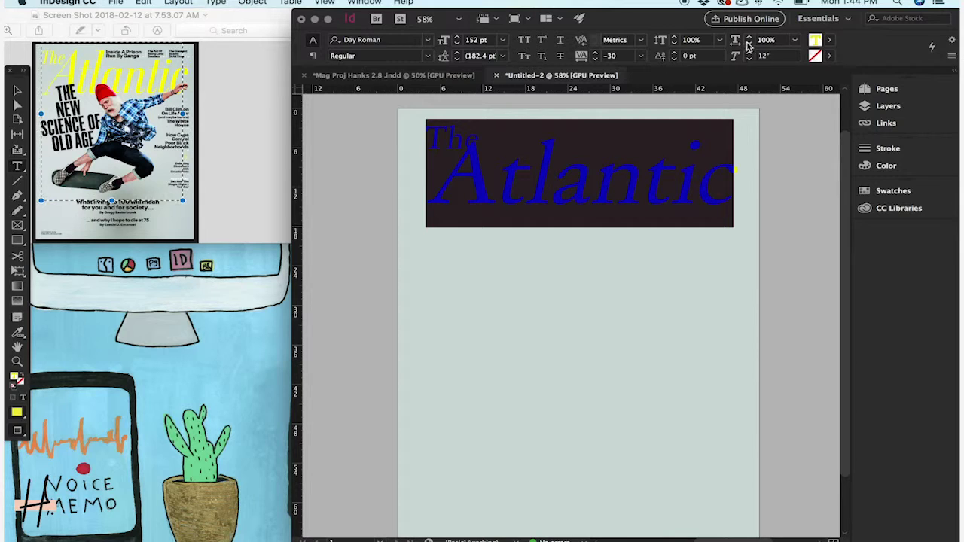
- Stretch the word "Atlantic" to a vertical scale of 124%
{"action": "left_click", "coordinate": [676, 36]}
{"action": "left_click", "coordinate": [675, 36]}
{"action": "left_click", "coordinate": [675, 36]}
{"action": "left_click", "coordinate": [675, 36]}
{"action": "left_click", "coordinate": [676, 36]}
{"action": "left_click", "coordinate": [676, 36]}
{"action": "left_click", "coordinate": [676, 36]}
{"action": "left_click", "coordinate": [676, 36]}
{"action": "left_click", "coordinate": [675, 36]}
{"action": "left_click", "coordinate": [675, 37]}
{"action": "left_click", "coordinate": [675, 36]}
{"action": "left_click", "coordinate": [675, 36]}
{"action": "left_click", "coordinate": [676, 36]}
{"action": "left_click", "coordinate": [676, 43]}
{"action": "left_click", "coordinate": [675, 43]}
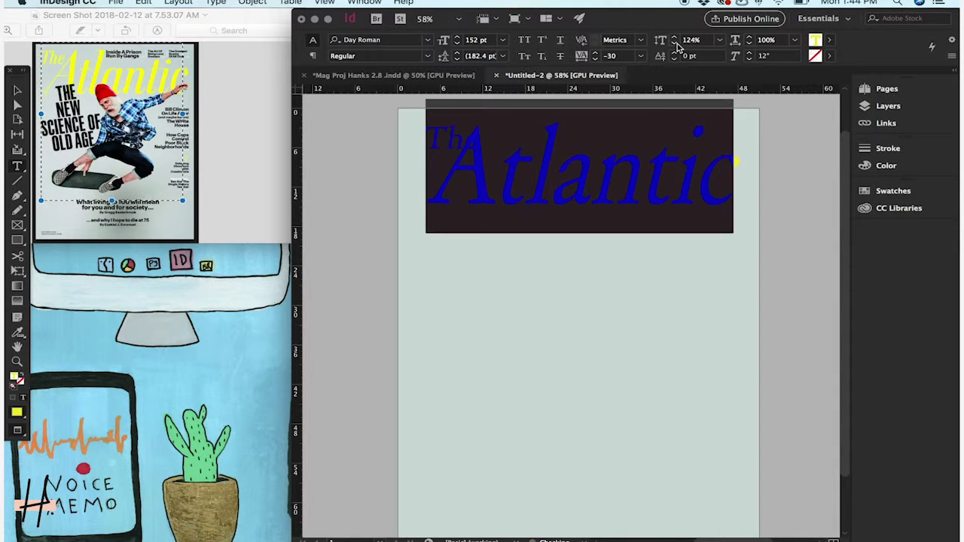
- Nudge the "Atlantic" frame to the right to X 4p9 and deselect it
{"action": "left_click", "coordinate": [18, 90]}
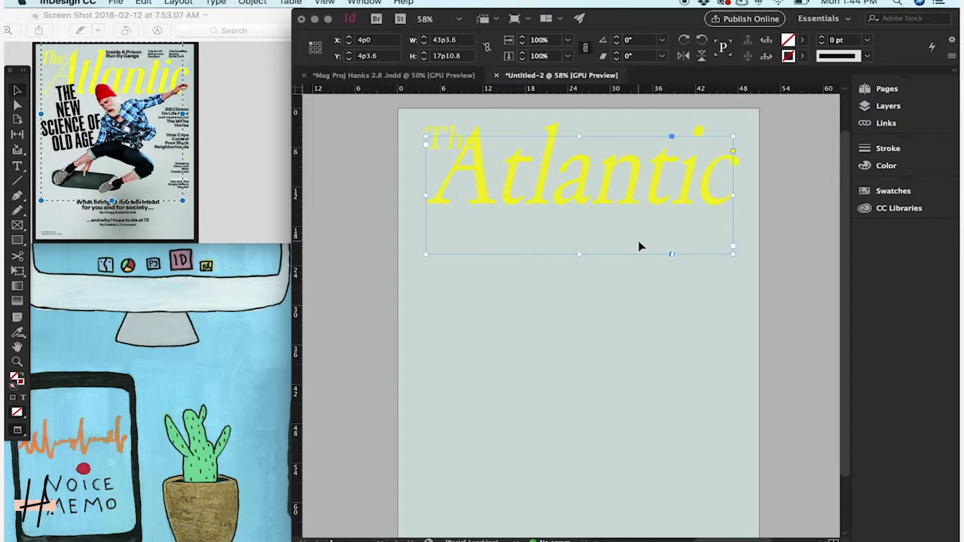
{"action": "key", "text": "Right"}
{"action": "key", "text": "Right"}
{"action": "key", "text": "Right"}
{"action": "key", "text": "Right"}
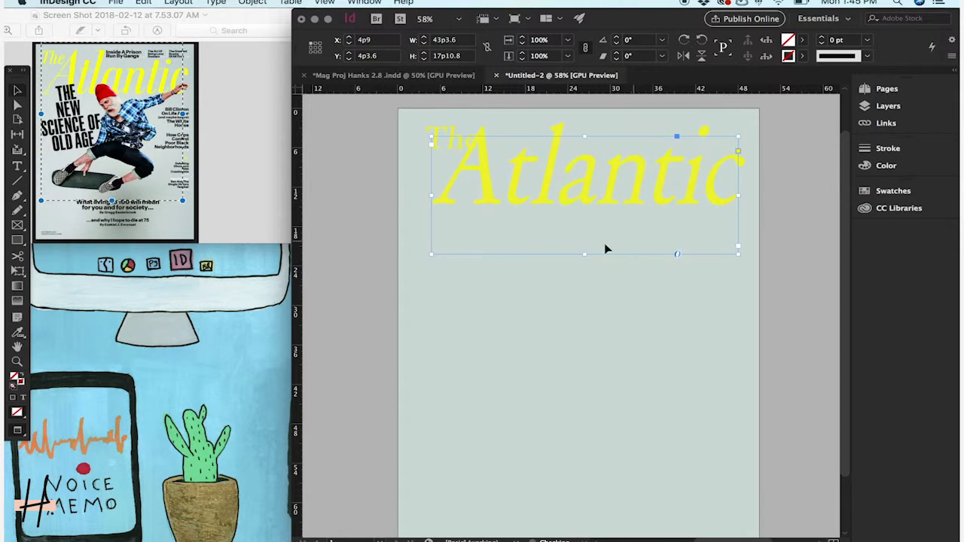
{"action": "left_click", "coordinate": [802, 211]}
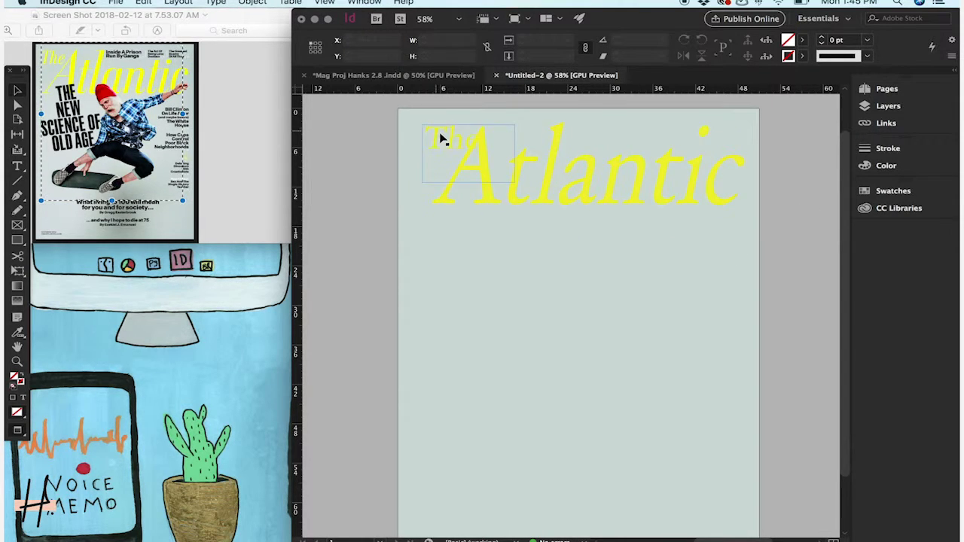
- Nudge the "The" frame left and slightly up to X 2p4, Y 2p3, beside the A of "Atlantic"
{"action": "left_click", "coordinate": [442, 138]}
{"action": "key", "text": "Left"}
{"action": "key", "text": "Left"}
{"action": "key", "text": "Left"}
{"action": "key", "text": "Left"}
{"action": "key", "text": "Left"}
{"action": "key", "text": "Left"}
{"action": "key", "text": "Left"}
{"action": "key", "text": "Left"}
{"action": "key", "text": "Left"}
{"action": "key", "text": "Left"}
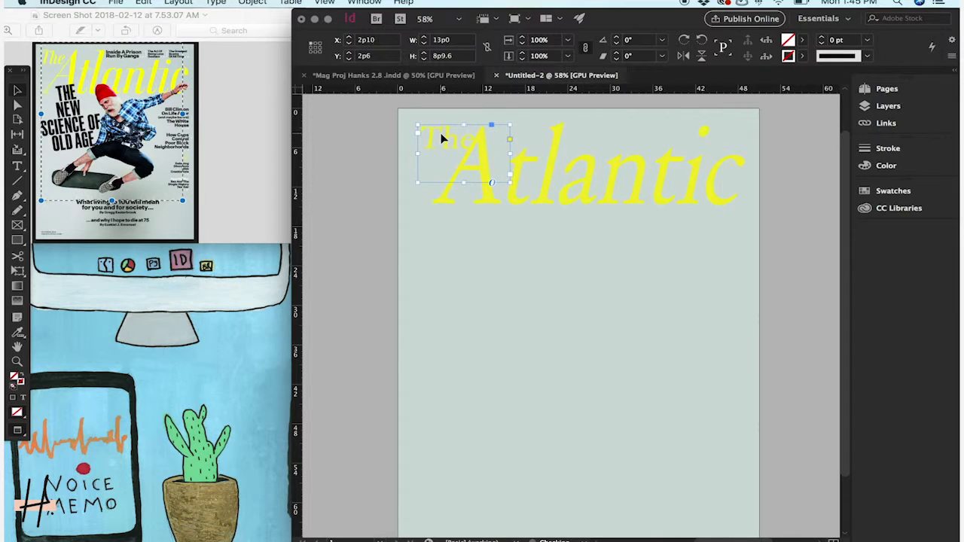
{"action": "key", "text": "Left"}
{"action": "key", "text": "Up"}
{"action": "key", "text": "Up"}
{"action": "key", "text": "Up"}
{"action": "key", "text": "Up"}
{"action": "key", "text": "Up"}
{"action": "key", "text": "Up"}
{"action": "key", "text": "Up"}
{"action": "key", "text": "Left"}
{"action": "key", "text": "Down"}
{"action": "key", "text": "Down"}
{"action": "key", "text": "Down"}
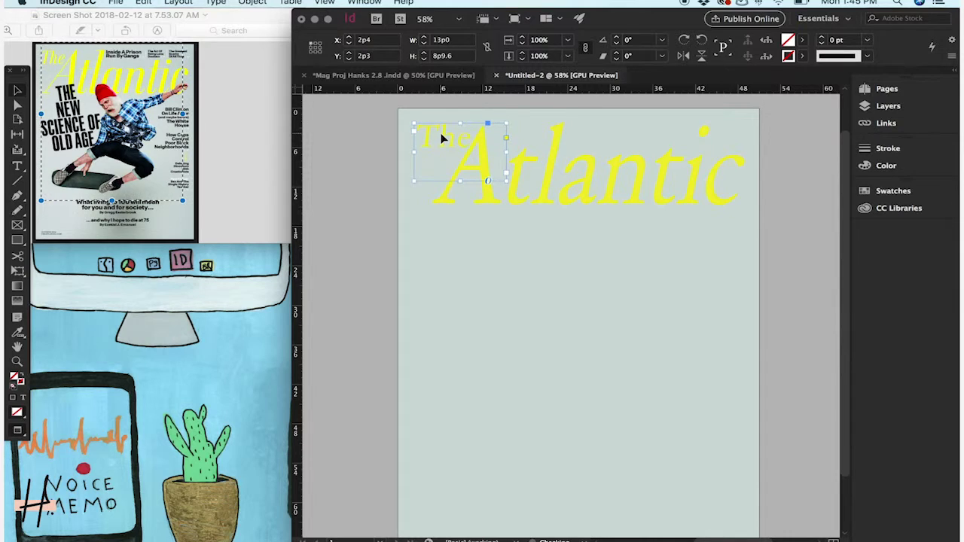
{"action": "left_click", "coordinate": [824, 348]}
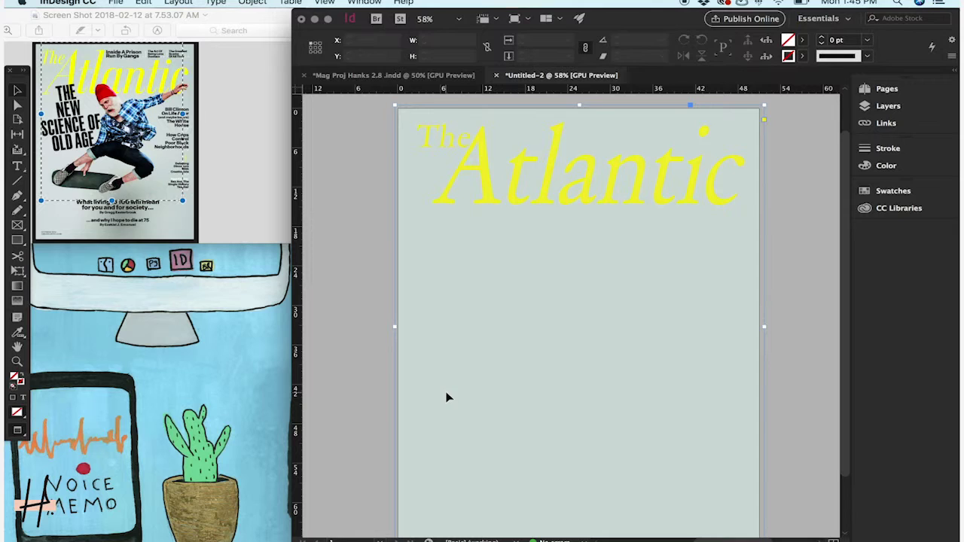
- Lighten the background rectangle's fill to a 76% tint
{"action": "left_click", "coordinate": [803, 41]}
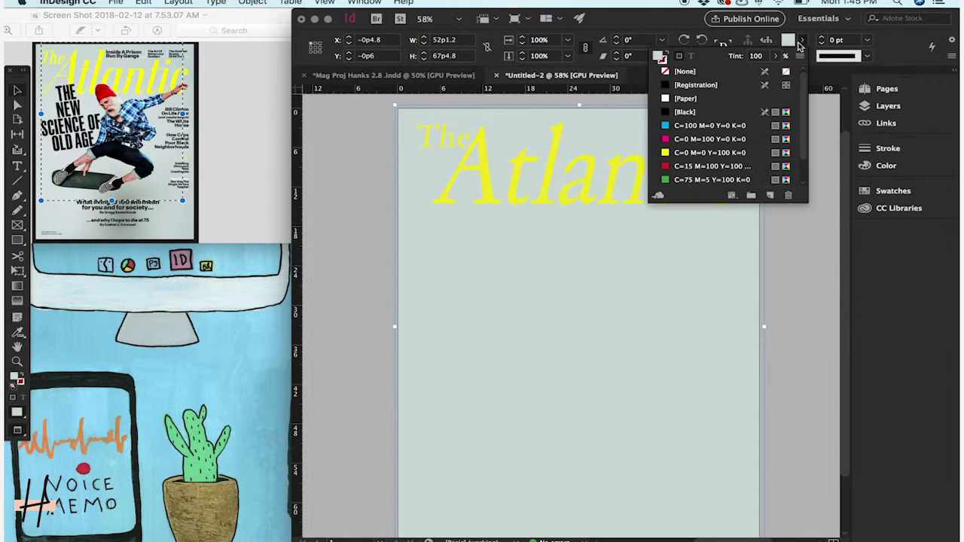
{"action": "left_click", "coordinate": [776, 58]}
{"action": "left_click_drag", "start_coordinate": [778, 75], "coordinate": [759, 75]}
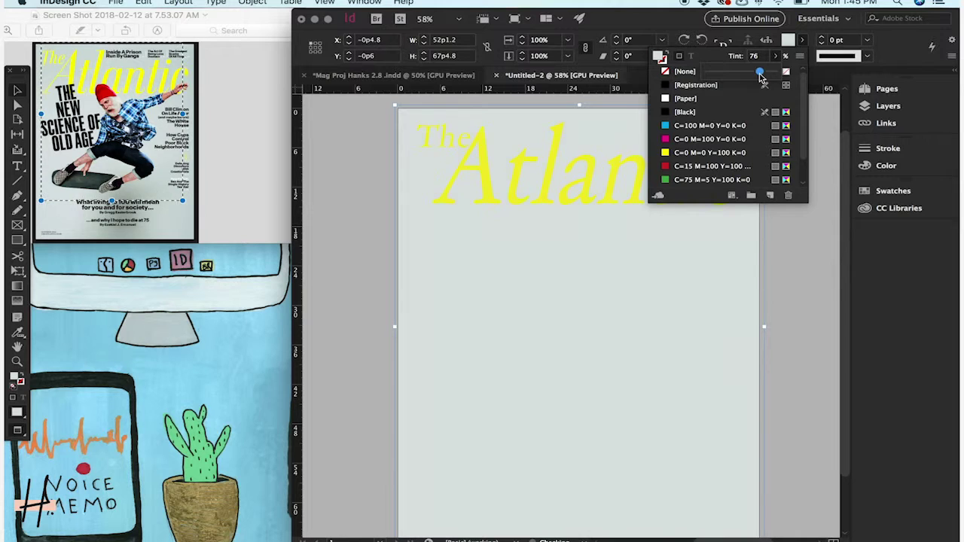
{"action": "left_click", "coordinate": [813, 279]}
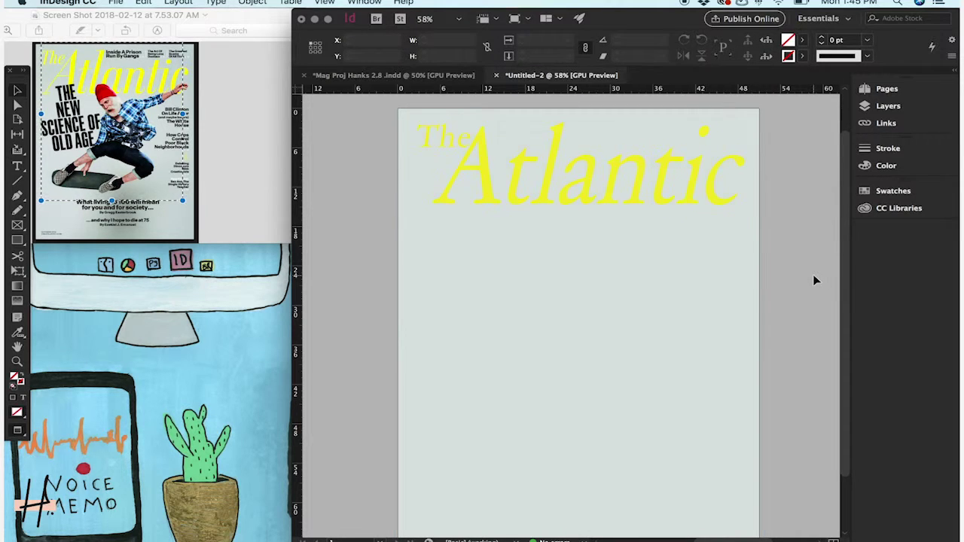
- Select the word "Atlantic" and lower the yellow component of its fill swatch to 77%
{"action": "double_click", "coordinate": [666, 175]}
{"action": "double_click", "coordinate": [666, 174]}
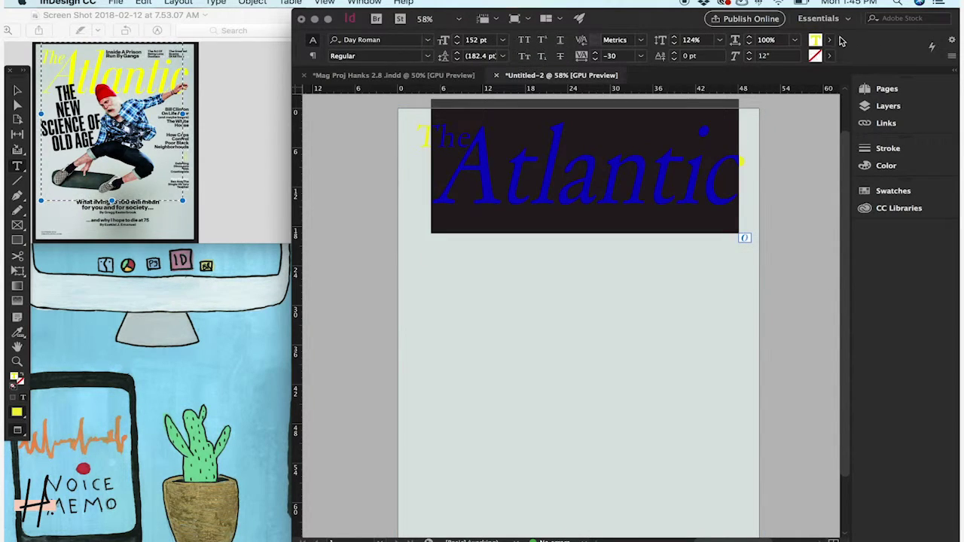
{"action": "left_click", "coordinate": [830, 40]}
{"action": "left_click", "coordinate": [690, 180]}
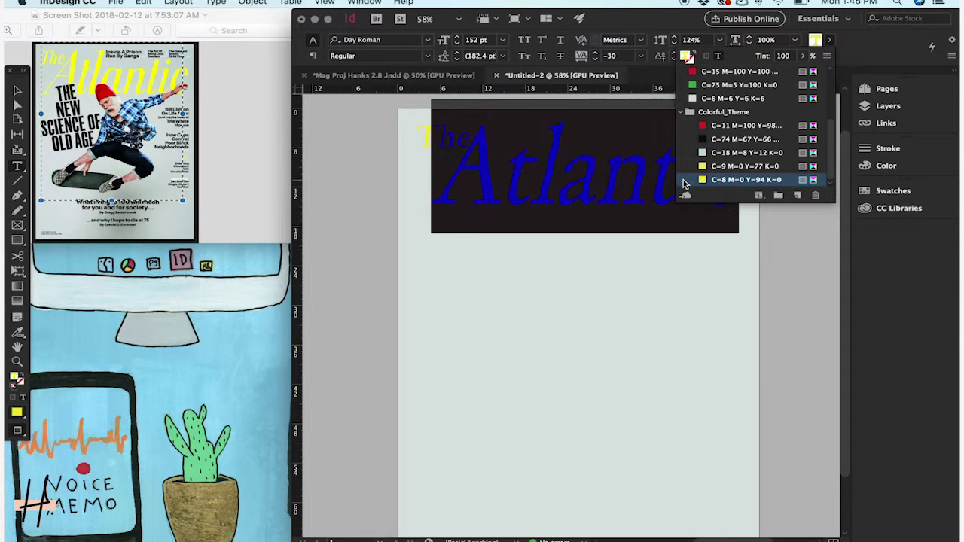
{"action": "double_click", "coordinate": [753, 180]}
{"action": "left_click_drag", "start_coordinate": [609, 175], "coordinate": [592, 177]}
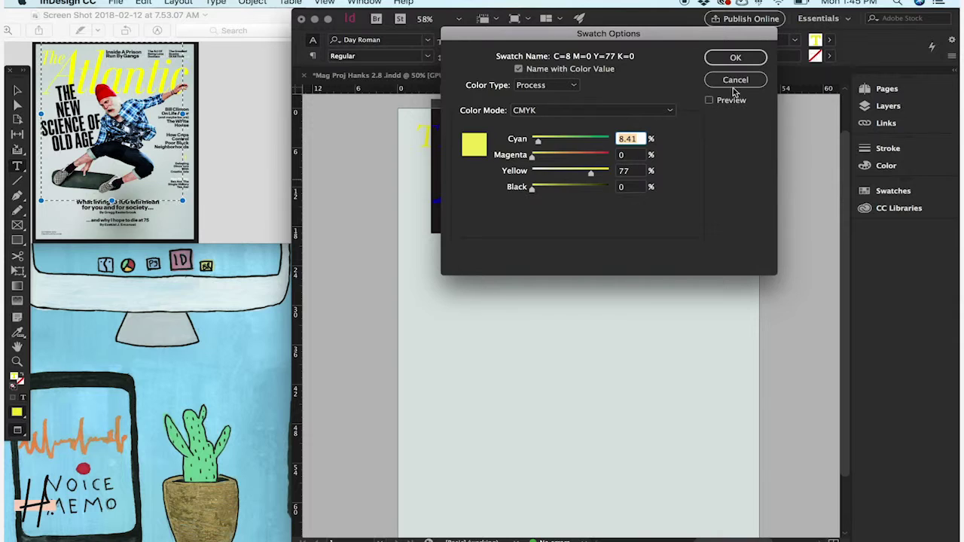
{"action": "left_click", "coordinate": [735, 57]}
{"action": "left_click", "coordinate": [680, 186]}
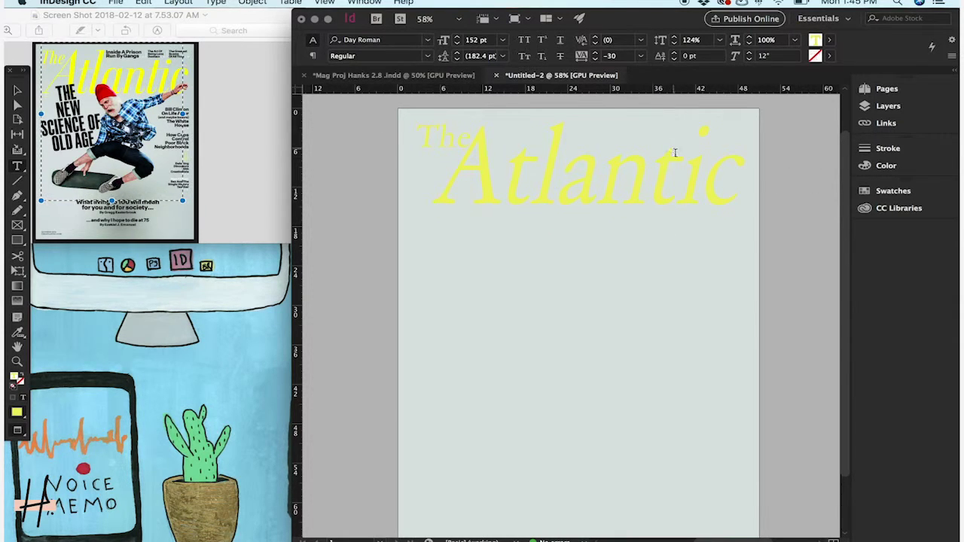
- Change the fill swatch of the word "Atlantic" to 0% cyan and 100% yellow, and deselect the text
{"action": "triple_click", "coordinate": [634, 181]}
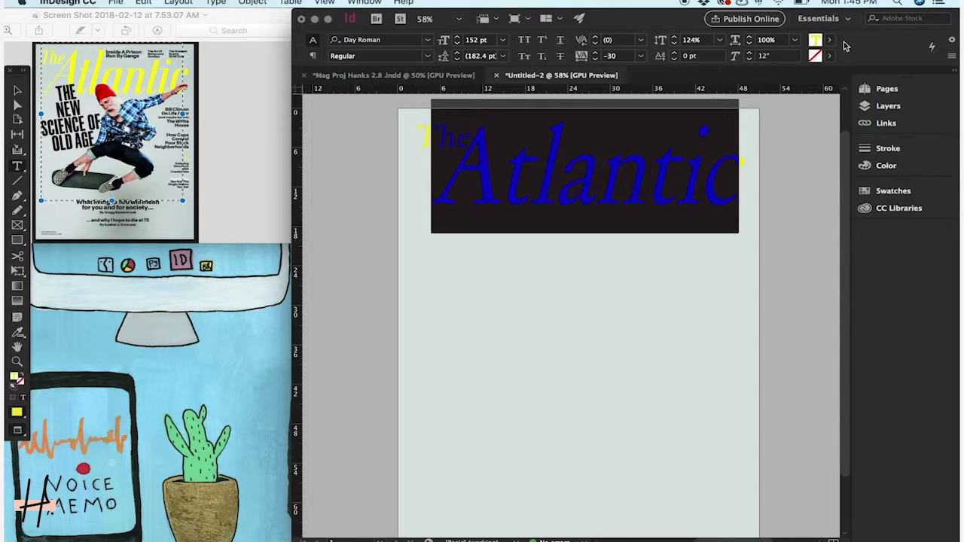
{"action": "left_click", "coordinate": [830, 40]}
{"action": "left_click", "coordinate": [683, 181]}
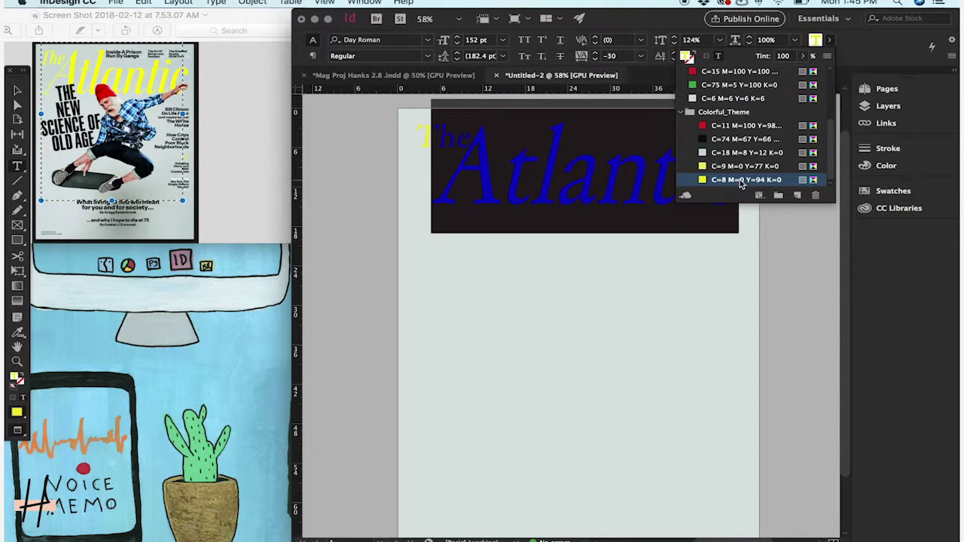
{"action": "double_click", "coordinate": [742, 180]}
{"action": "left_click_drag", "start_coordinate": [537, 145], "coordinate": [531, 145]}
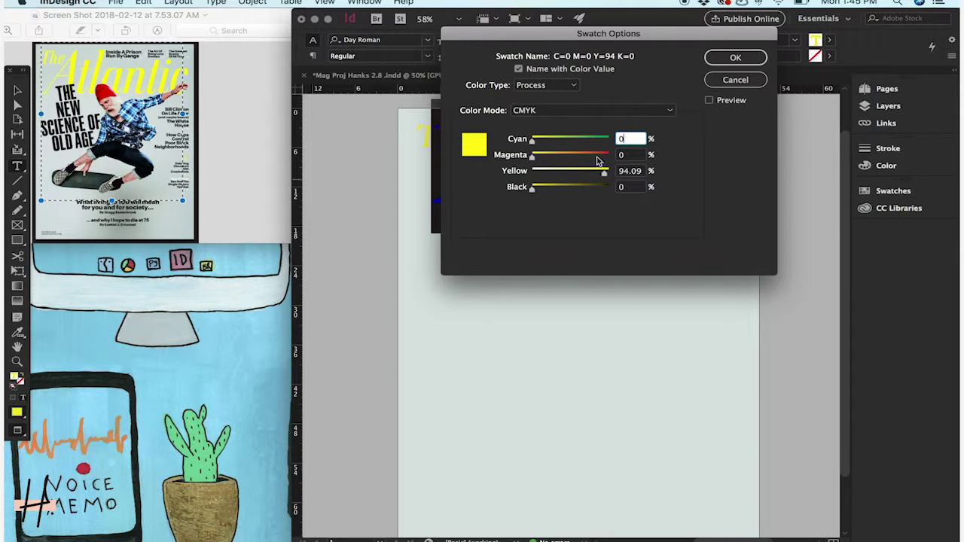
{"action": "left_click_drag", "start_coordinate": [609, 176], "coordinate": [616, 176]}
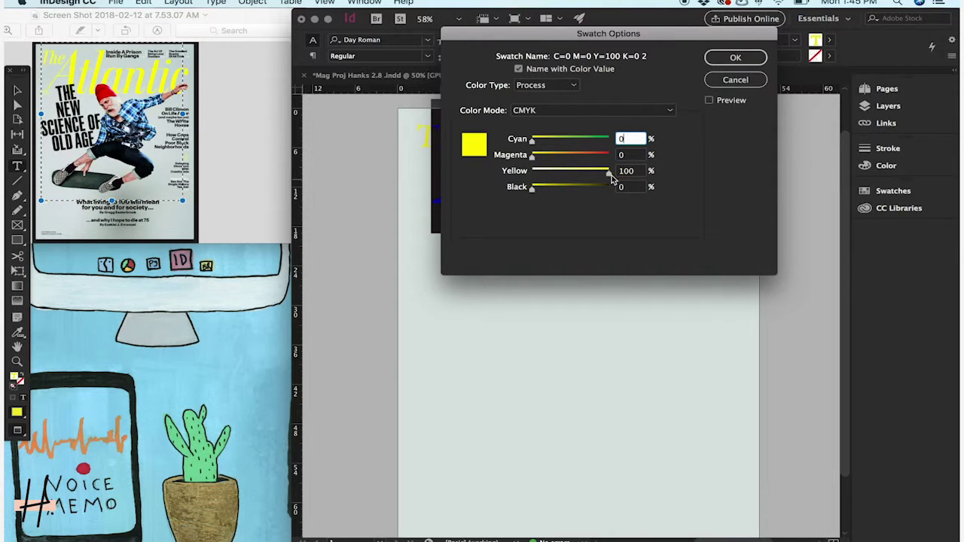
{"action": "left_click", "coordinate": [740, 59]}
{"action": "left_click", "coordinate": [693, 226]}
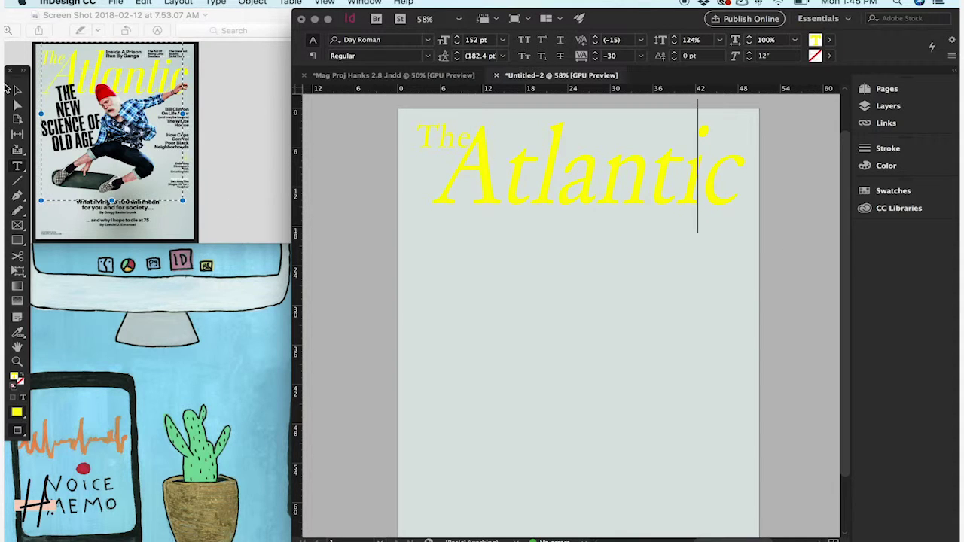
{"action": "left_click", "coordinate": [17, 91]}
{"action": "left_click", "coordinate": [809, 166]}
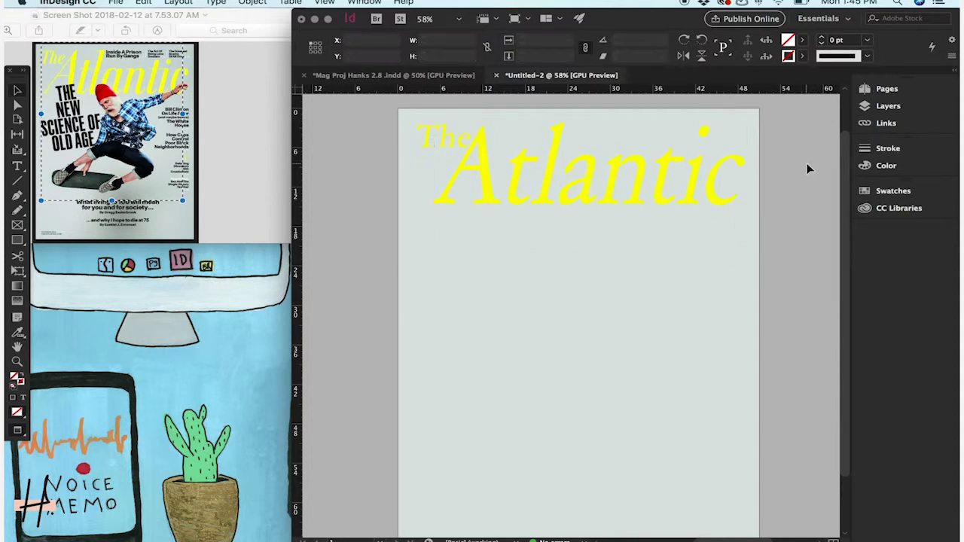
- Nudge the "Atlantic" frame down to Y 6p7.6 and deselect it
{"action": "left_click", "coordinate": [654, 186]}
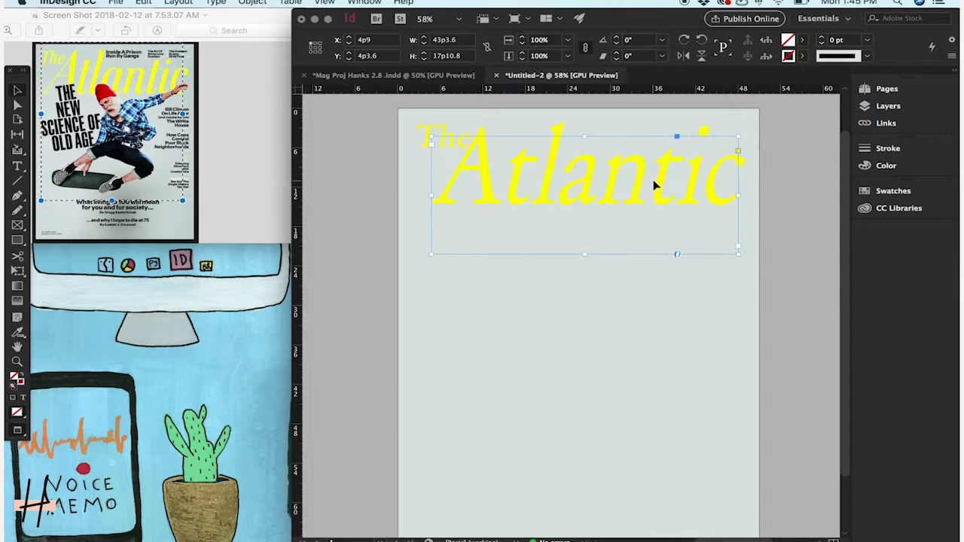
{"action": "key", "text": "Down"}
{"action": "key", "text": "Down"}
{"action": "key", "text": "Down"}
{"action": "key", "text": "Down"}
{"action": "key", "text": "Down"}
{"action": "key", "text": "Down"}
{"action": "key", "text": "Down"}
{"action": "key", "text": "Down"}
{"action": "key", "text": "Down"}
{"action": "key", "text": "Down"}
{"action": "key", "text": "Down"}
{"action": "key", "text": "Down"}
{"action": "key", "text": "Down"}
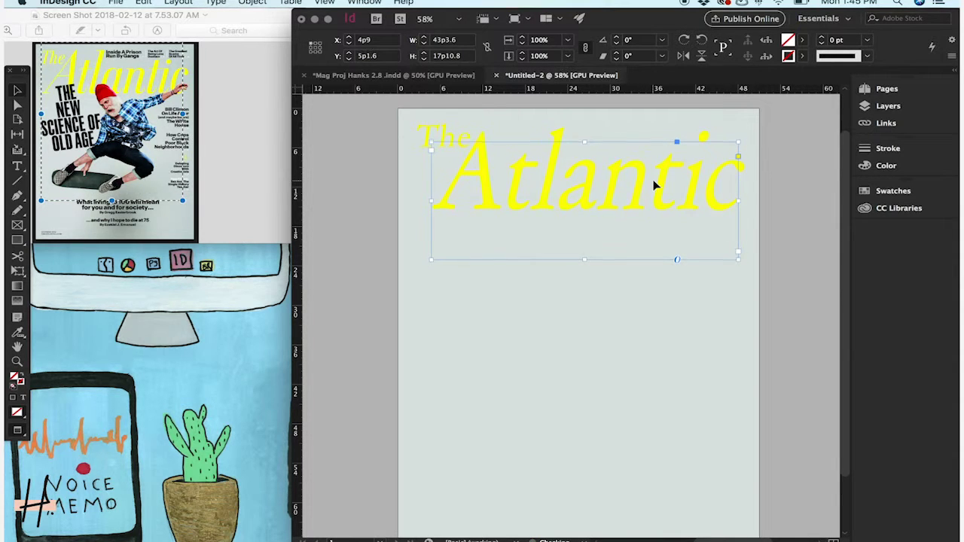
{"action": "key", "text": "Down"}
{"action": "key", "text": "Down"}
{"action": "key", "text": "Down"}
{"action": "key", "text": "Down"}
{"action": "key", "text": "Down"}
{"action": "key", "text": "Down"}
{"action": "key", "text": "Down"}
{"action": "key", "text": "Down"}
{"action": "key", "text": "Down"}
{"action": "key", "text": "Down"}
{"action": "key", "text": "Down"}
{"action": "key", "text": "Down"}
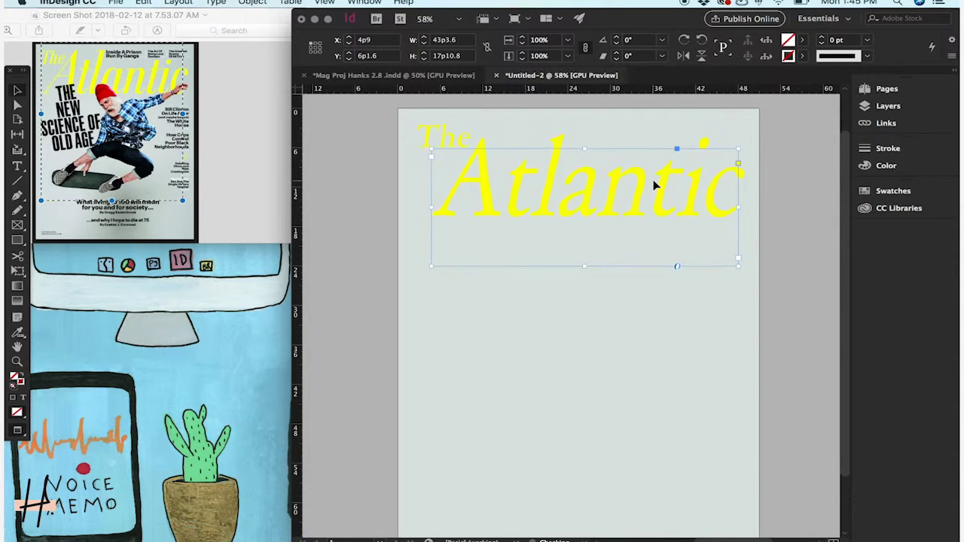
{"action": "key", "text": "Down"}
{"action": "key", "text": "Down"}
{"action": "key", "text": "Down"}
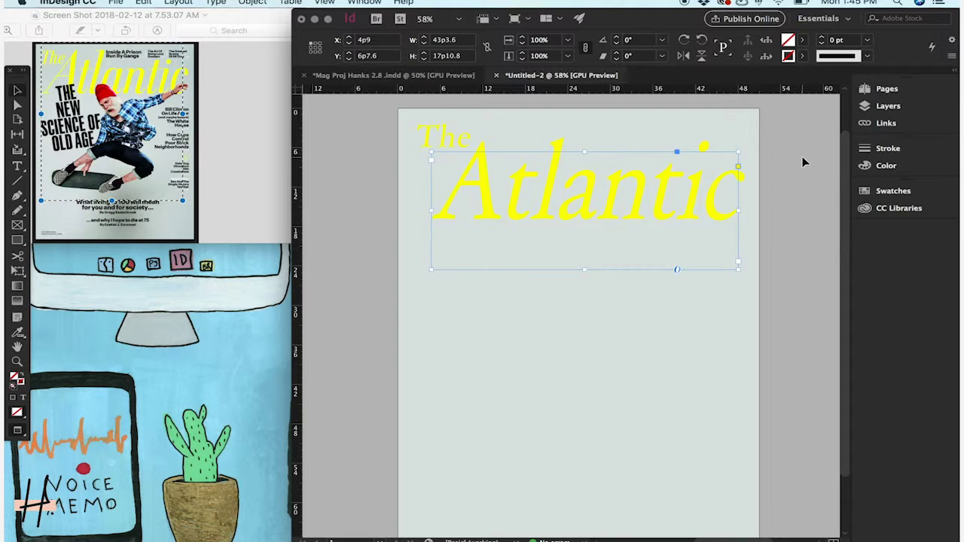
{"action": "left_click", "coordinate": [802, 160]}
- Move the "The" frame down to X 2p2.4, Y 3p6, beside the top of the A, and deselect it
{"action": "left_click", "coordinate": [440, 143]}
{"action": "left_click_drag", "start_coordinate": [447, 140], "coordinate": [446, 151]}
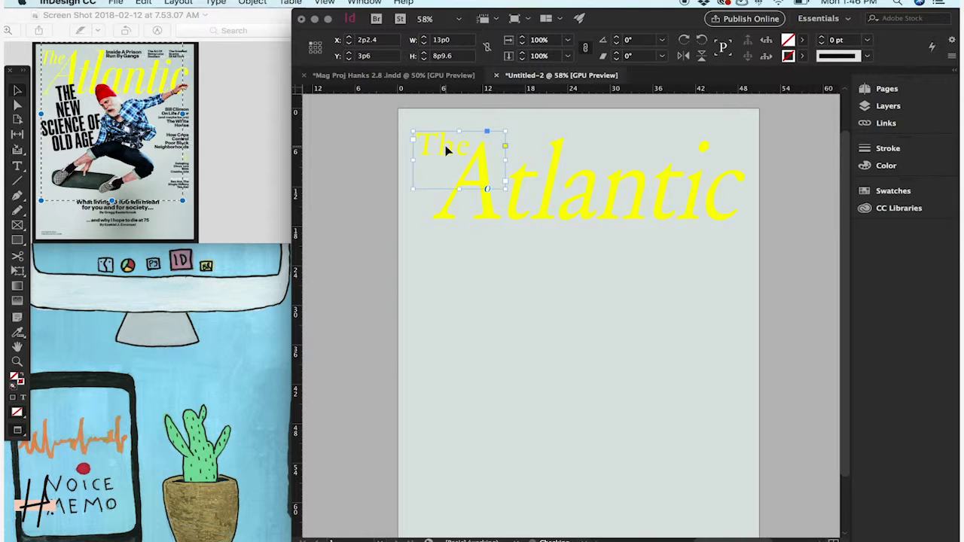
{"action": "left_click", "coordinate": [810, 198]}
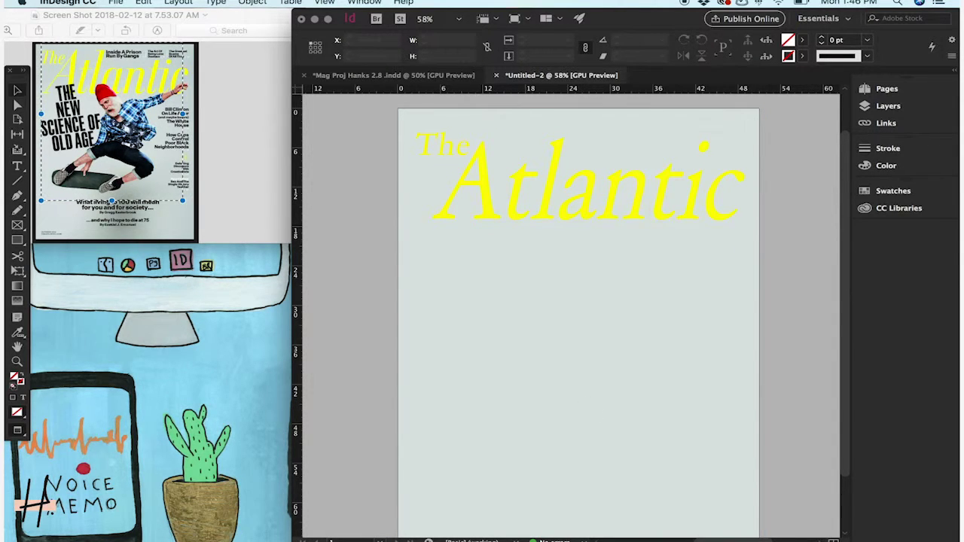
- Switch to Chrome and run a Google image search for "skateboarder png" in a new tab
{"action": "left_click", "coordinate": [124, 529]}
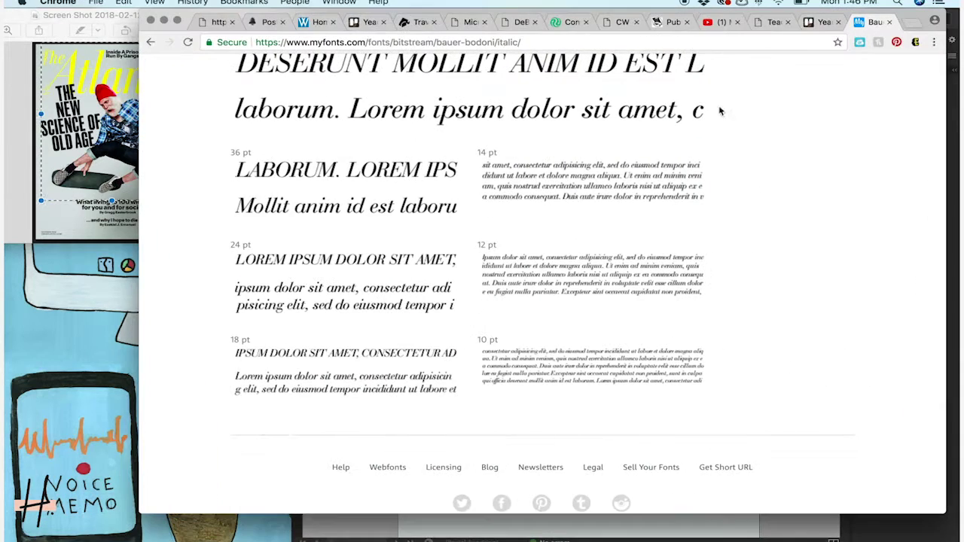
{"action": "left_click", "coordinate": [912, 23]}
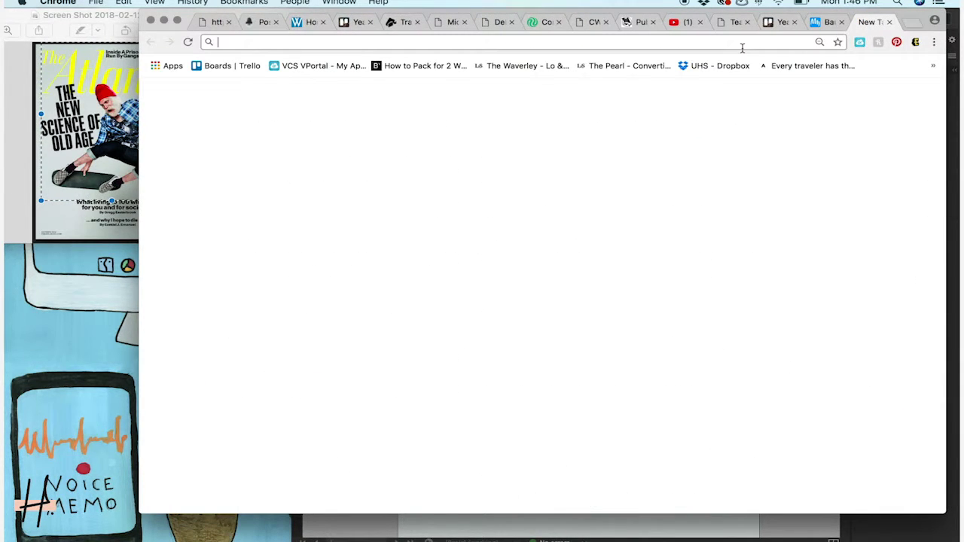
{"action": "type", "text": "ska"}
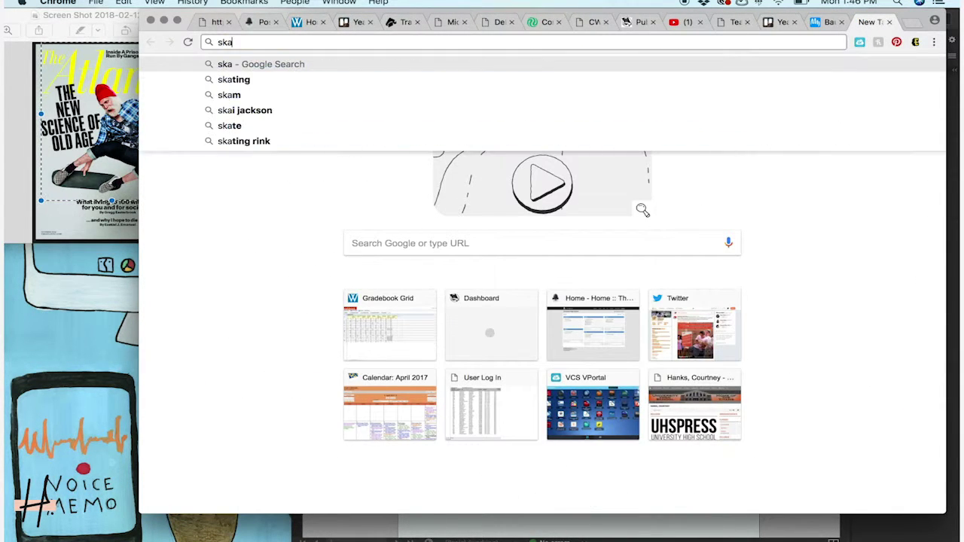
{"action": "type", "text": "teboarder png"}
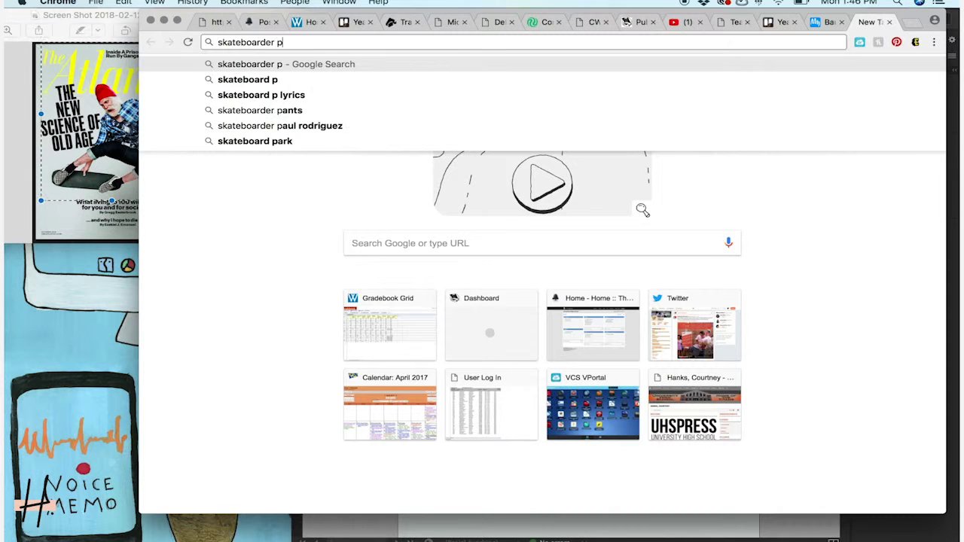
{"action": "key", "text": "Return"}
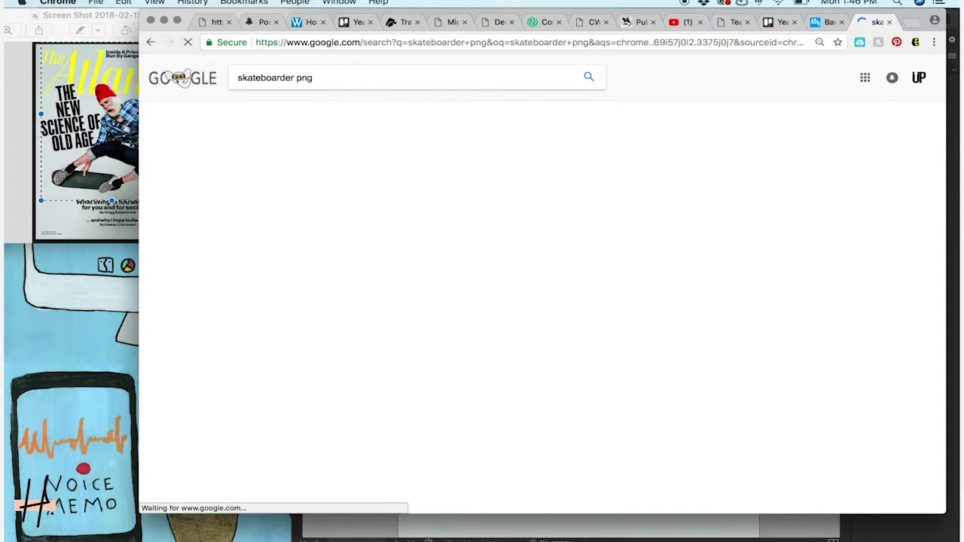
{"action": "left_click", "coordinate": [279, 109]}
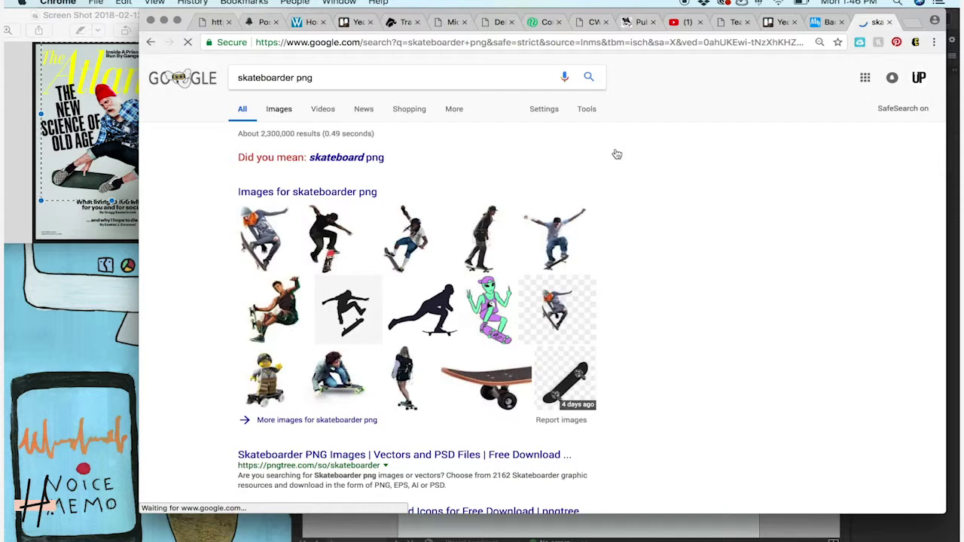
{"action": "scroll", "coordinate": [449, 355], "scroll_direction": "down", "scroll_amount": 1}
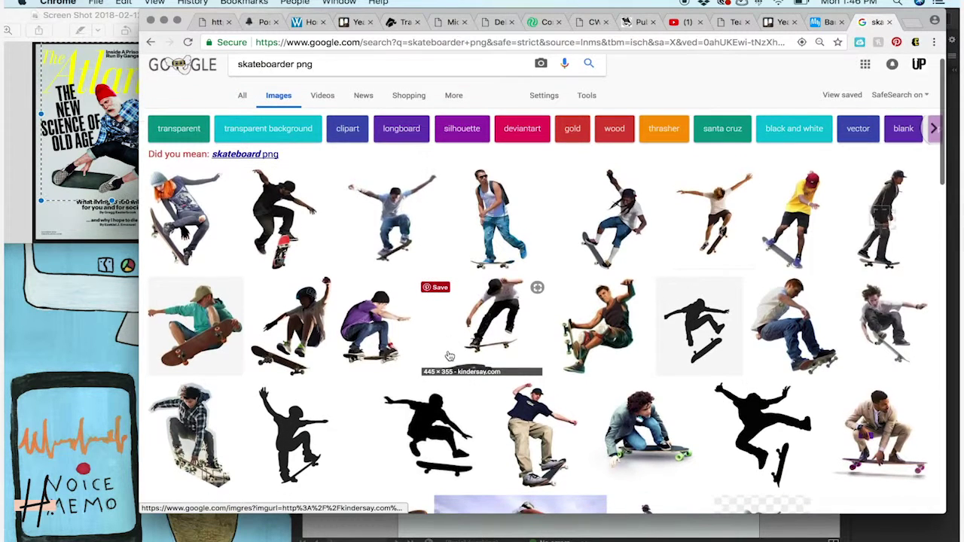
- Preview several skateboarder and jumping-man image results to compare their poses, sizes and transparent backgrounds
{"action": "left_click", "coordinate": [712, 223]}
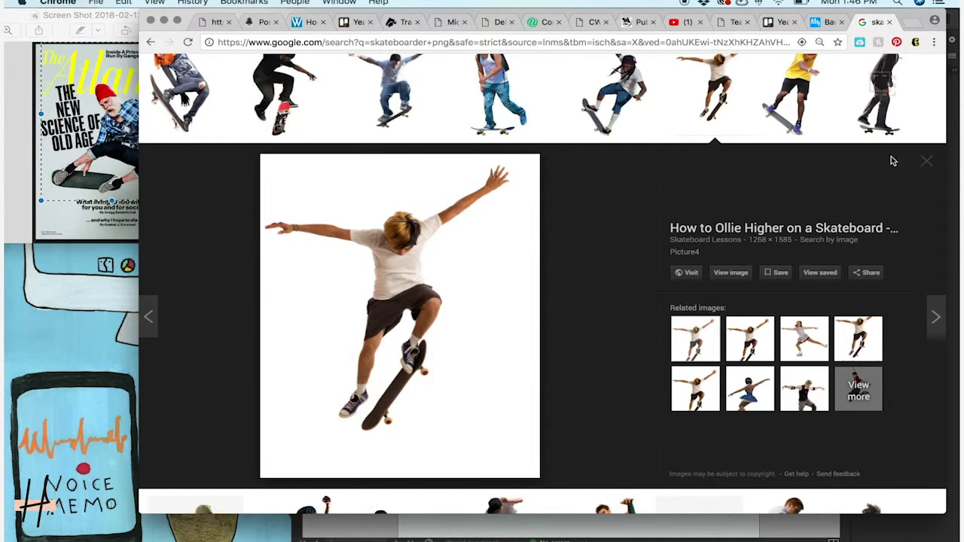
{"action": "left_click", "coordinate": [926, 161]}
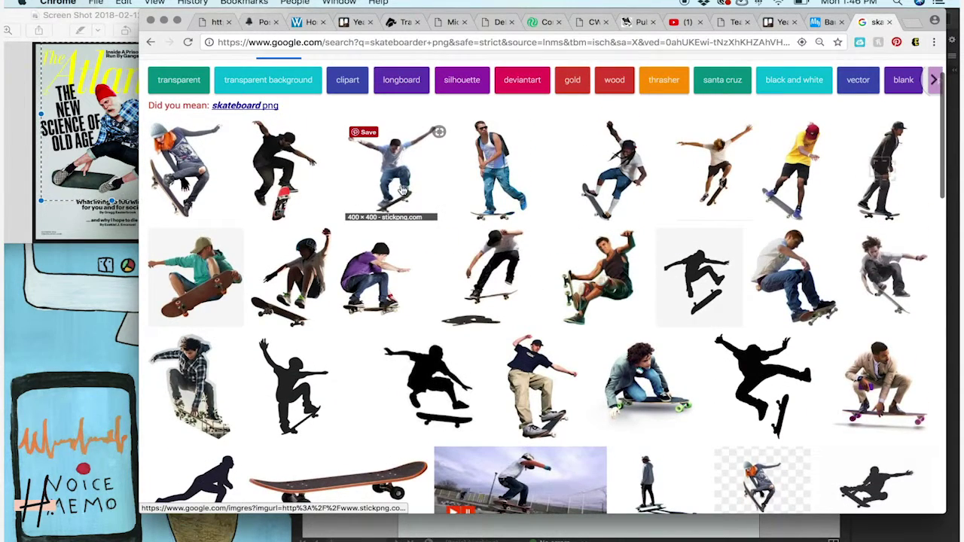
{"action": "left_click", "coordinate": [403, 191]}
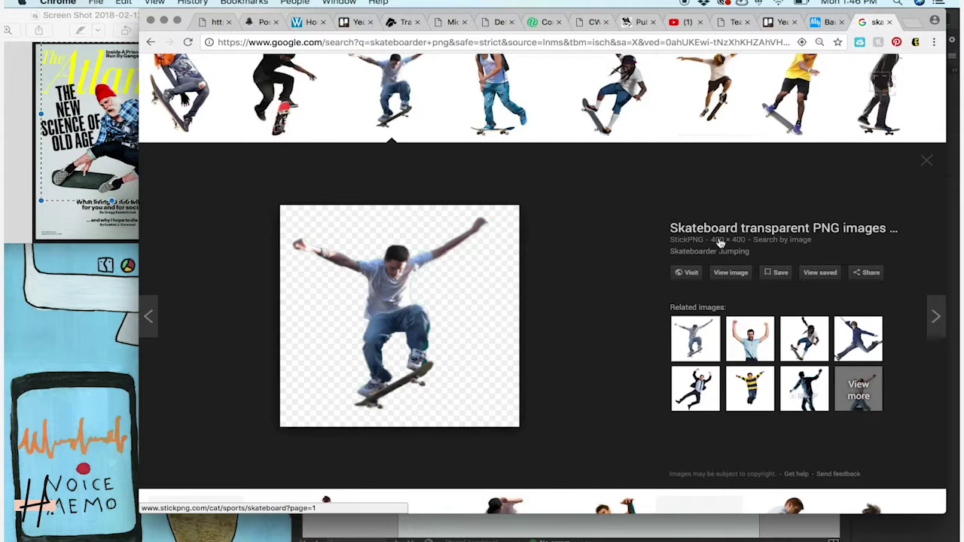
{"action": "left_click", "coordinate": [803, 357]}
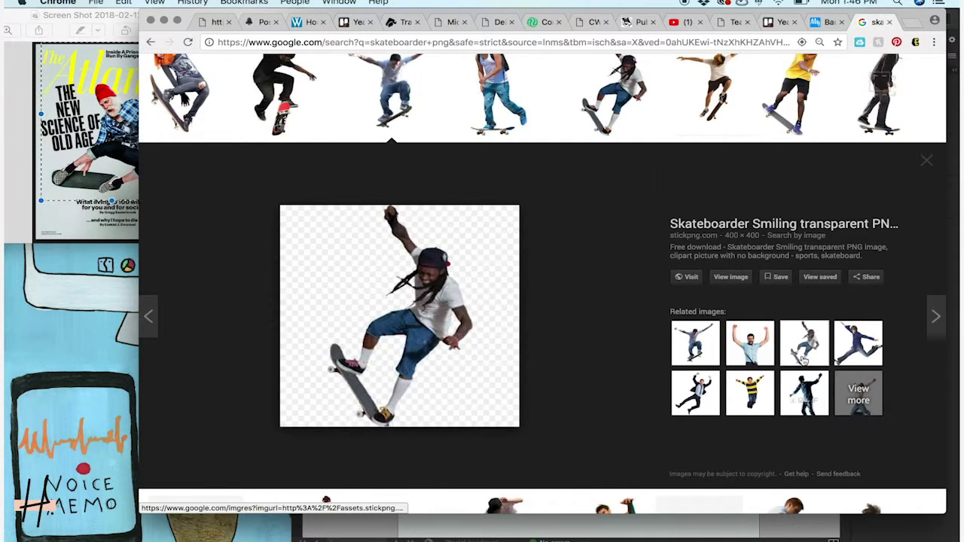
{"action": "left_click", "coordinate": [851, 344]}
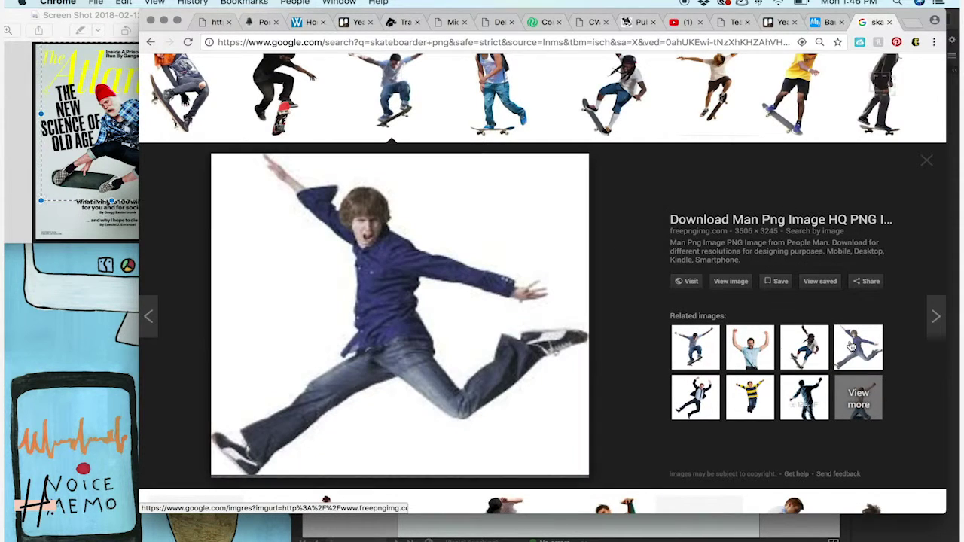
{"action": "left_click", "coordinate": [926, 161]}
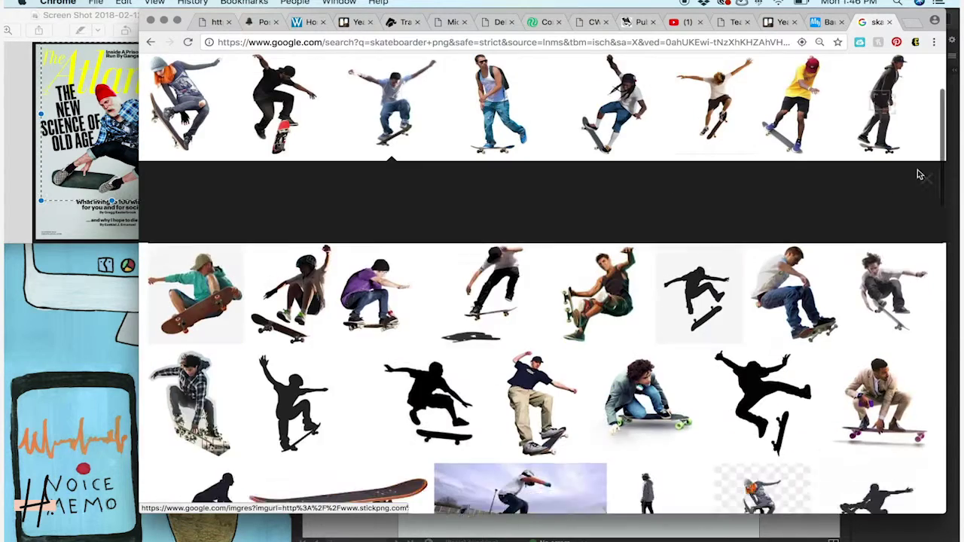
{"action": "scroll", "coordinate": [731, 320], "scroll_direction": "down", "scroll_amount": 2}
{"action": "scroll", "coordinate": [731, 321], "scroll_direction": "up", "scroll_amount": 1}
- Open the full-size image of the skateboarder in the yellow T-shirt and red cap, and enlarge it
{"action": "left_click", "coordinate": [798, 112]}
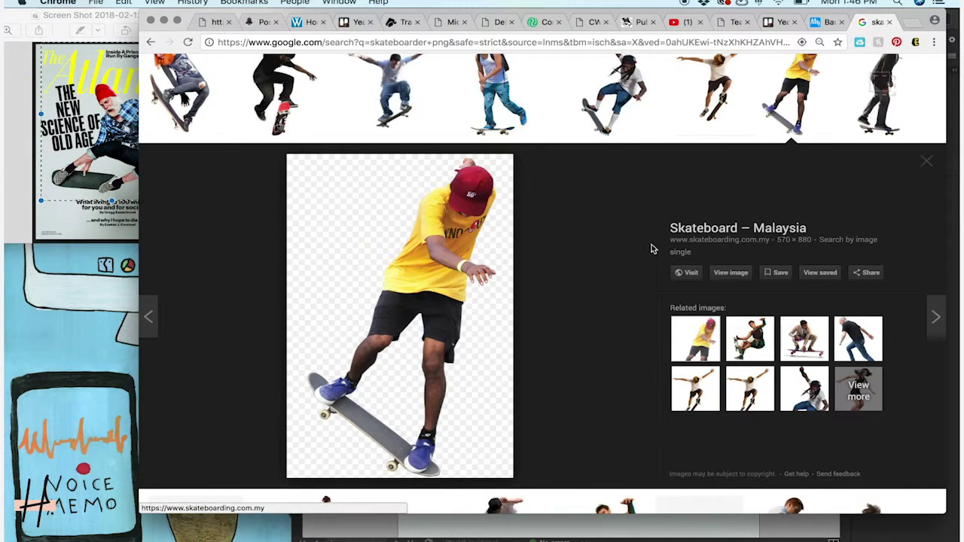
{"action": "left_click", "coordinate": [732, 274]}
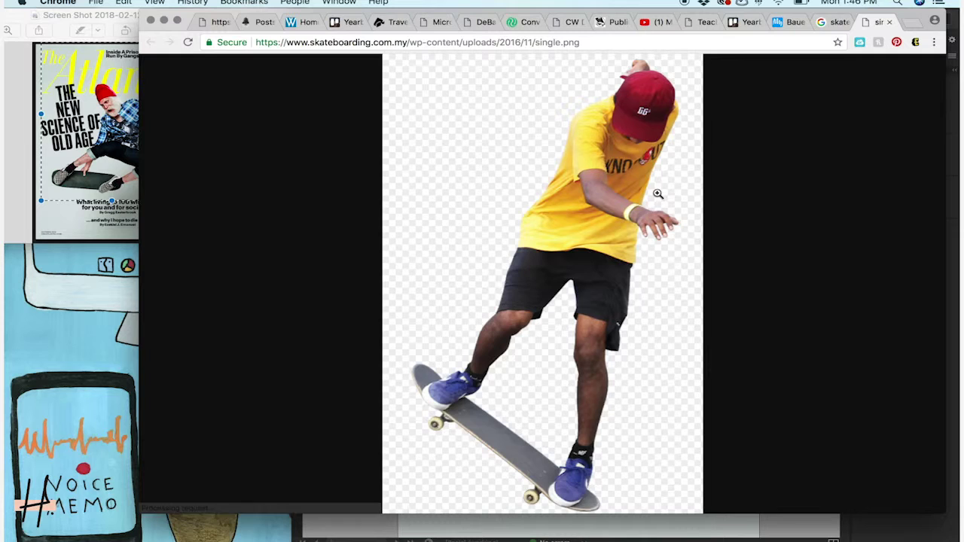
{"action": "left_click", "coordinate": [597, 215]}
- Save the skateboarder image as a PNG named "coverimage skate" in the magazine project folder
{"action": "right_click", "coordinate": [497, 215]}
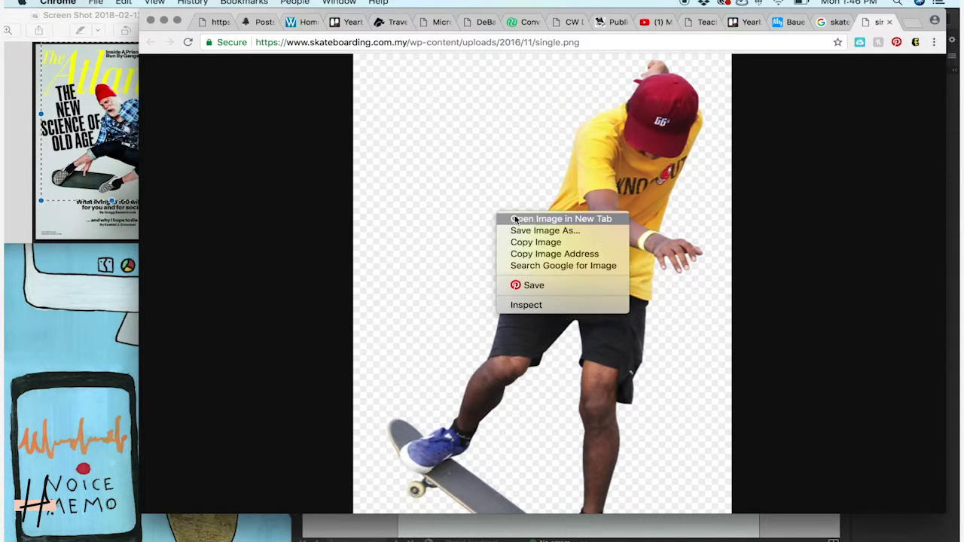
{"action": "left_click", "coordinate": [557, 231]}
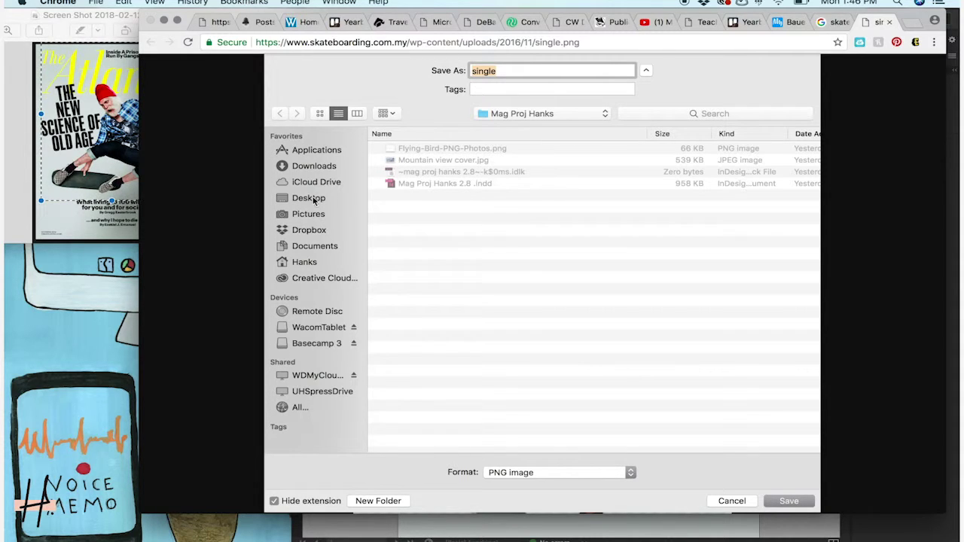
{"action": "left_click", "coordinate": [526, 71]}
{"action": "double_click", "coordinate": [522, 70]}
{"action": "type", "text": "coverimage skate"}
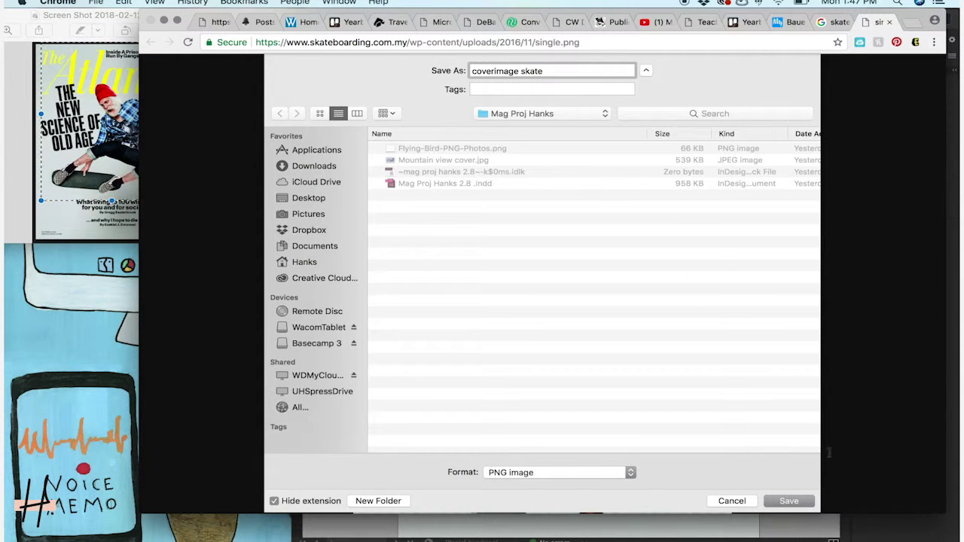
{"action": "left_click", "coordinate": [783, 501]}
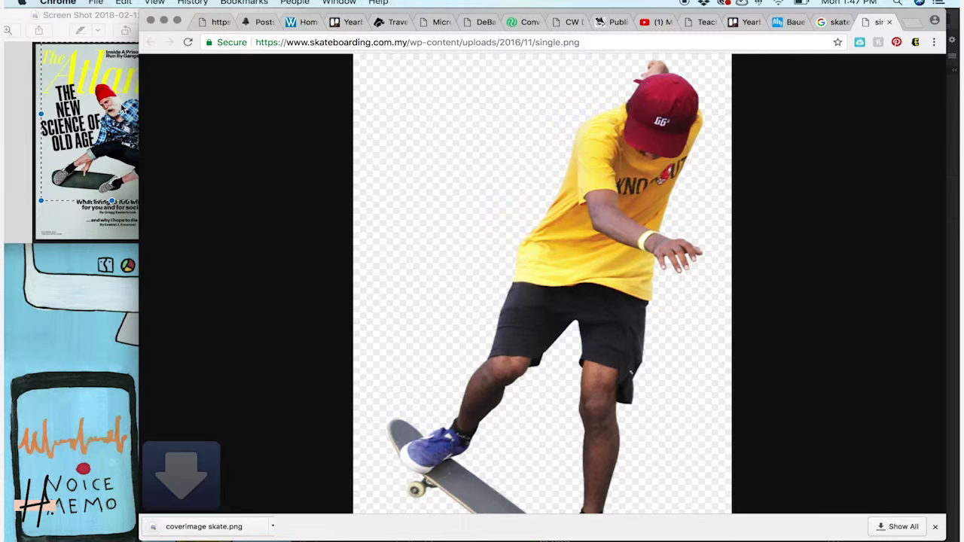
- Switch back to InDesign, draw a picture frame about 52p1 by 51p6 below the masthead and place "coverimage skate.png" in it
{"action": "left_click", "coordinate": [163, 21]}
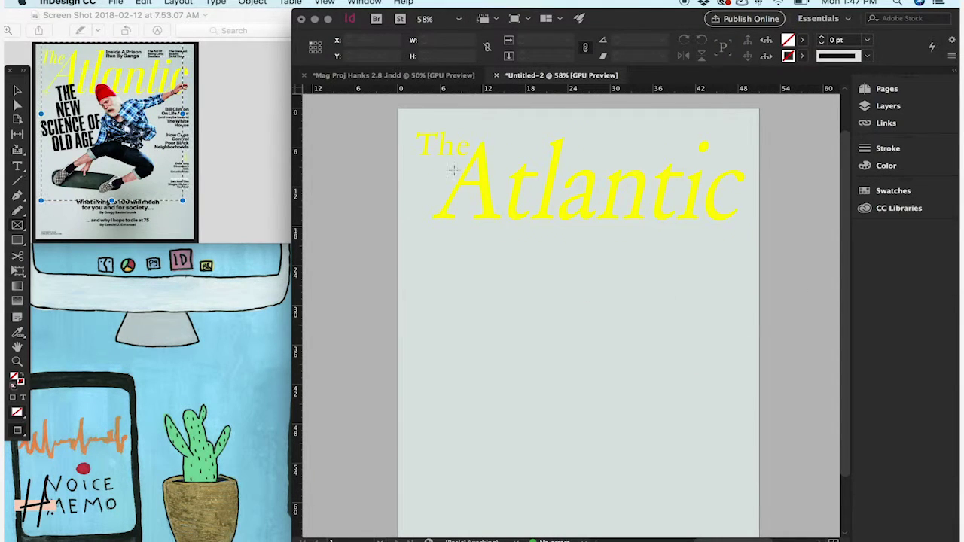
{"action": "left_click_drag", "start_coordinate": [403, 185], "coordinate": [772, 523]}
{"action": "scroll", "coordinate": [746, 432], "scroll_direction": "down", "scroll_amount": 2}
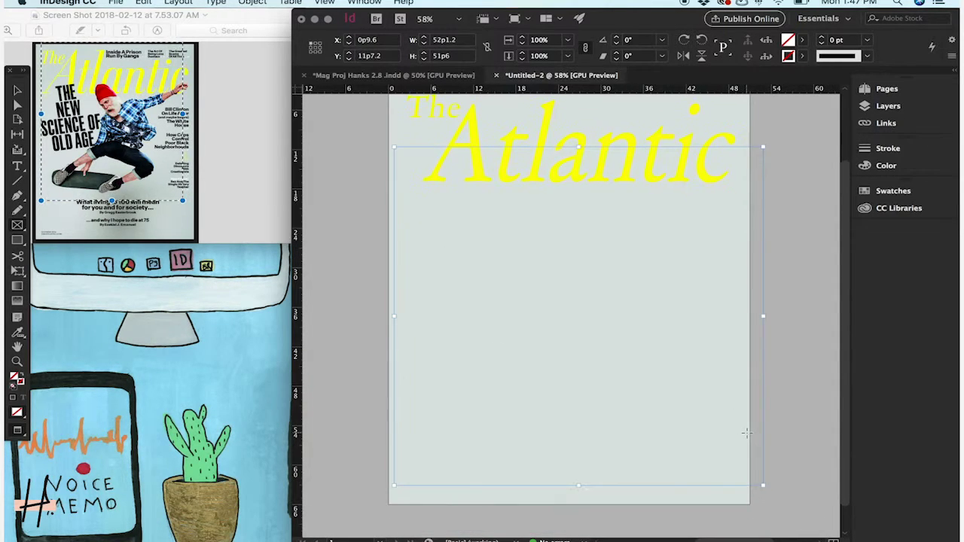
{"action": "key", "text": "super+d"}
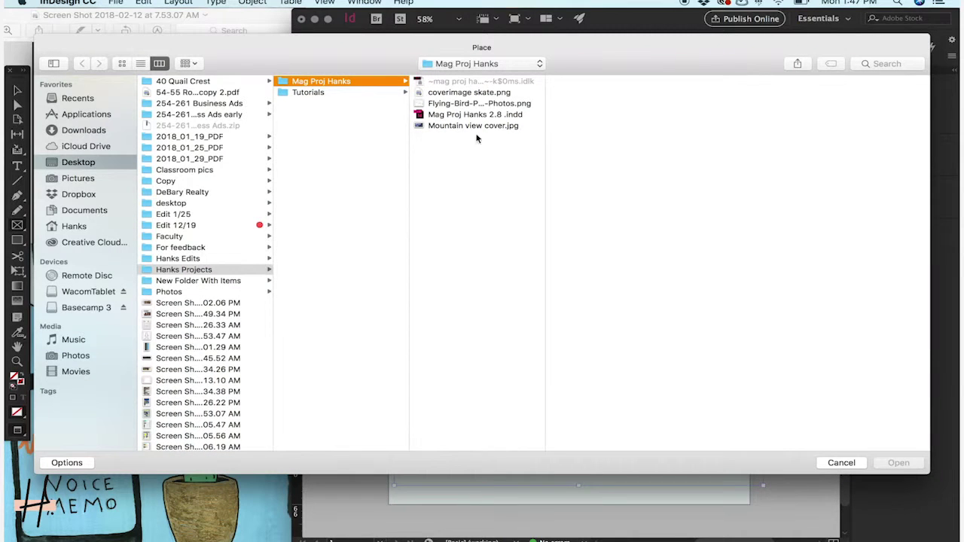
{"action": "left_click", "coordinate": [459, 94]}
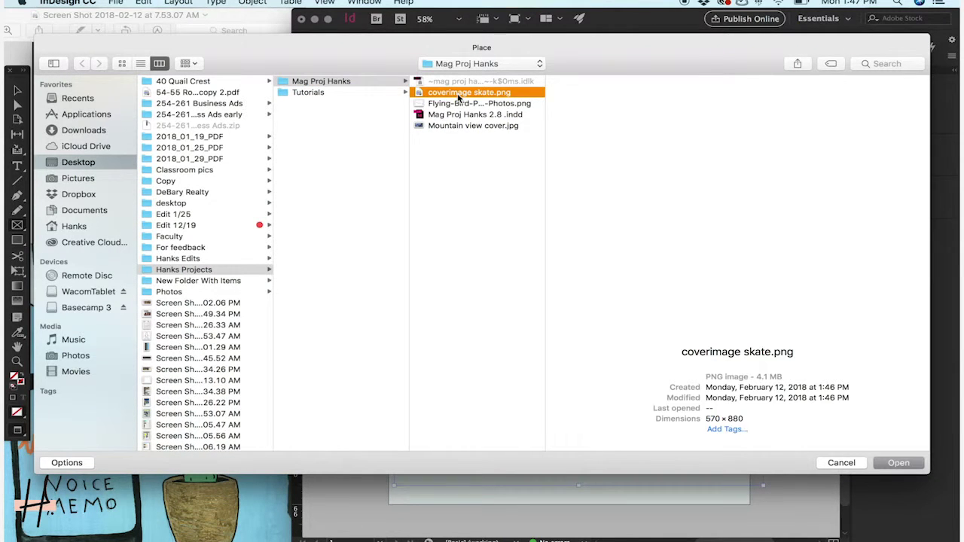
{"action": "left_click", "coordinate": [900, 463]}
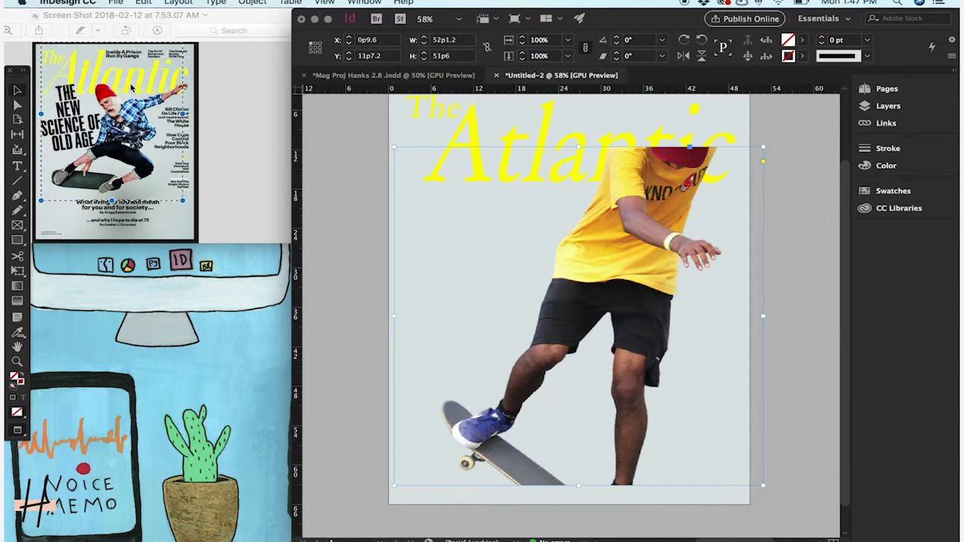
- Scale the skateboarder image down proportionally inside its frame to about 71%, so the whole figure fits
{"action": "left_click", "coordinate": [578, 318]}
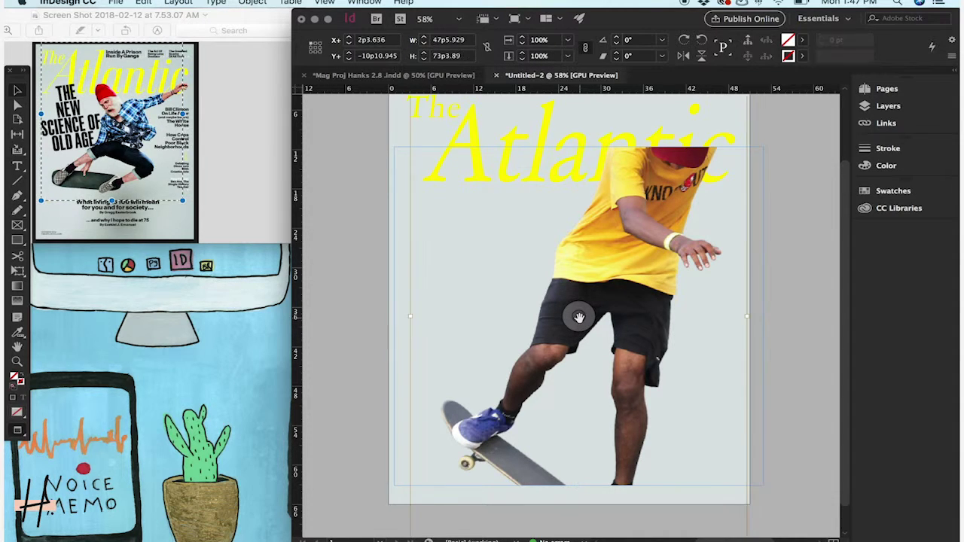
{"action": "key", "text": "Escape"}
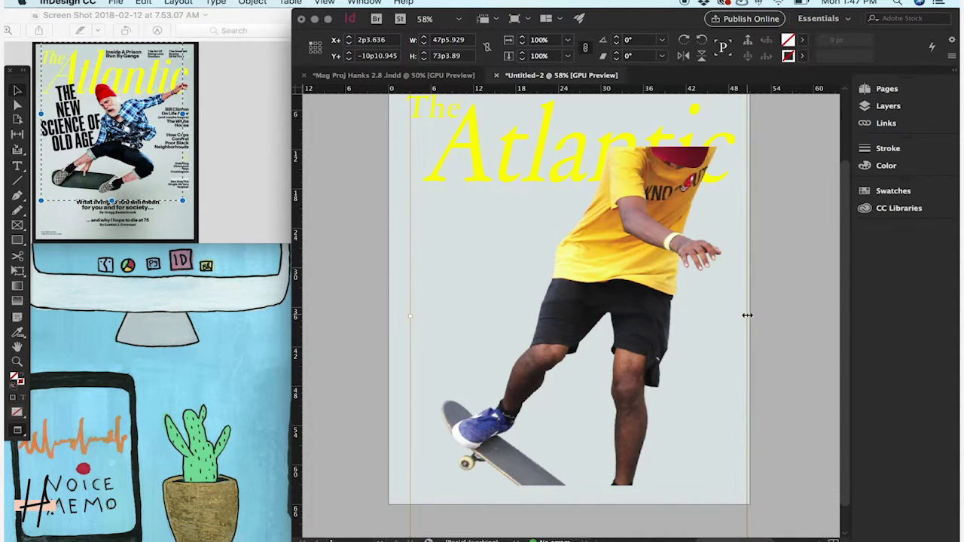
{"action": "left_click_drag", "start_coordinate": [741, 317], "coordinate": [690, 315]}
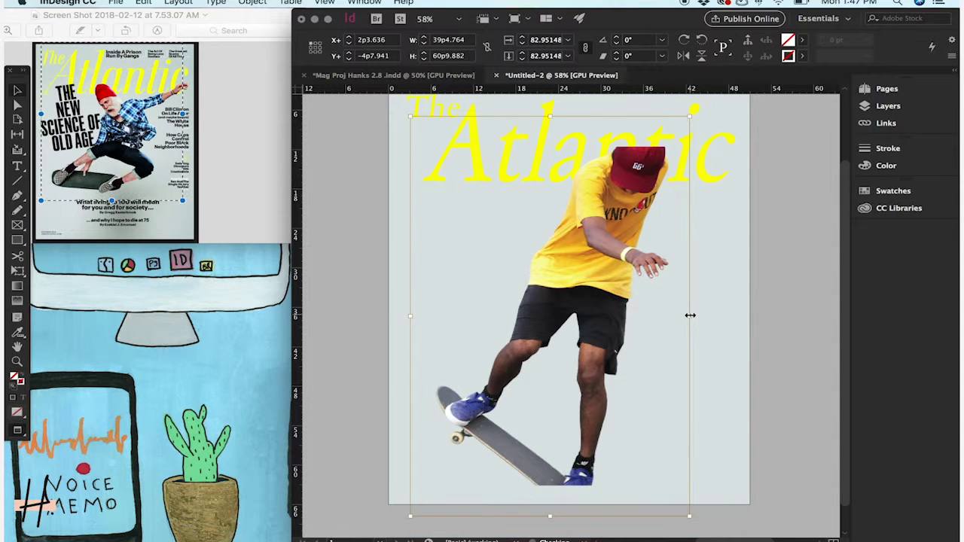
{"action": "left_click", "coordinate": [418, 315]}
{"action": "left_click", "coordinate": [577, 316]}
{"action": "left_click_drag", "start_coordinate": [430, 317], "coordinate": [449, 316]}
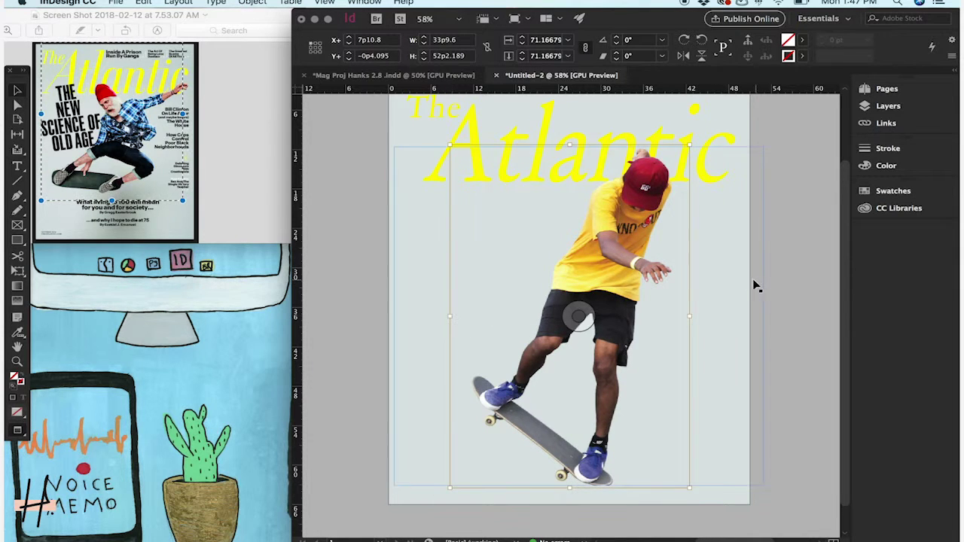
- Extend the lower edge of the skateboarder's frame to make it about 52p8 high
{"action": "left_click", "coordinate": [768, 241]}
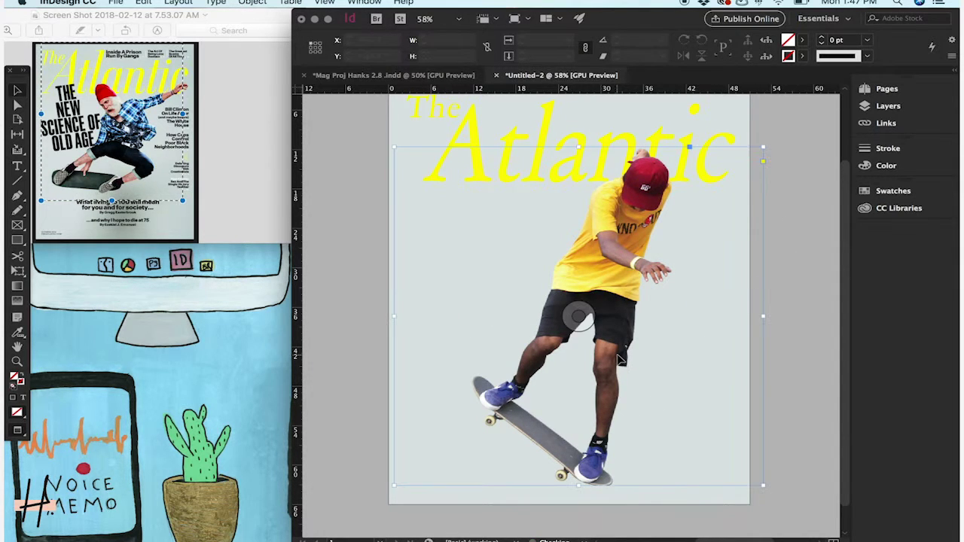
{"action": "left_click", "coordinate": [604, 456]}
{"action": "left_click_drag", "start_coordinate": [580, 487], "coordinate": [579, 495]}
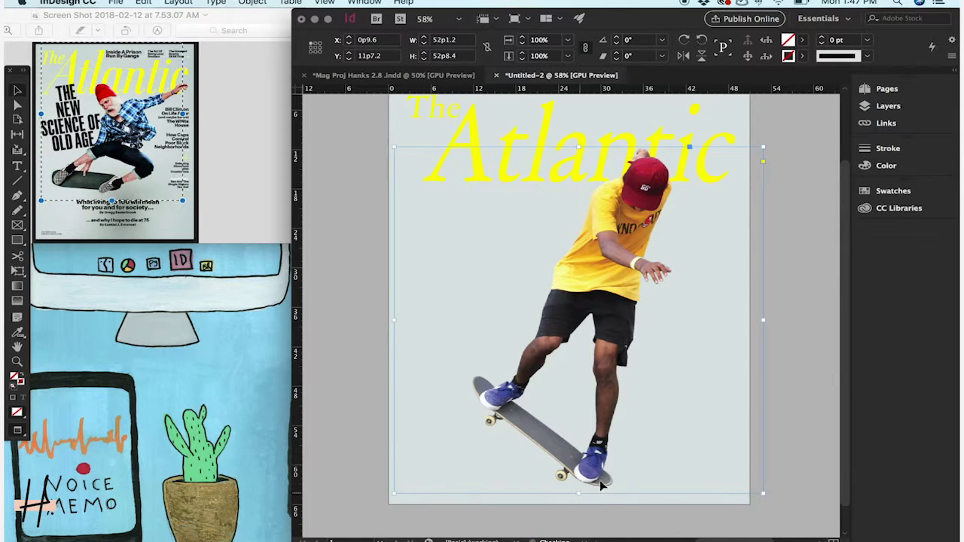
{"action": "left_click", "coordinate": [816, 366]}
{"action": "scroll", "coordinate": [816, 366], "scroll_direction": "right", "scroll_amount": 2}
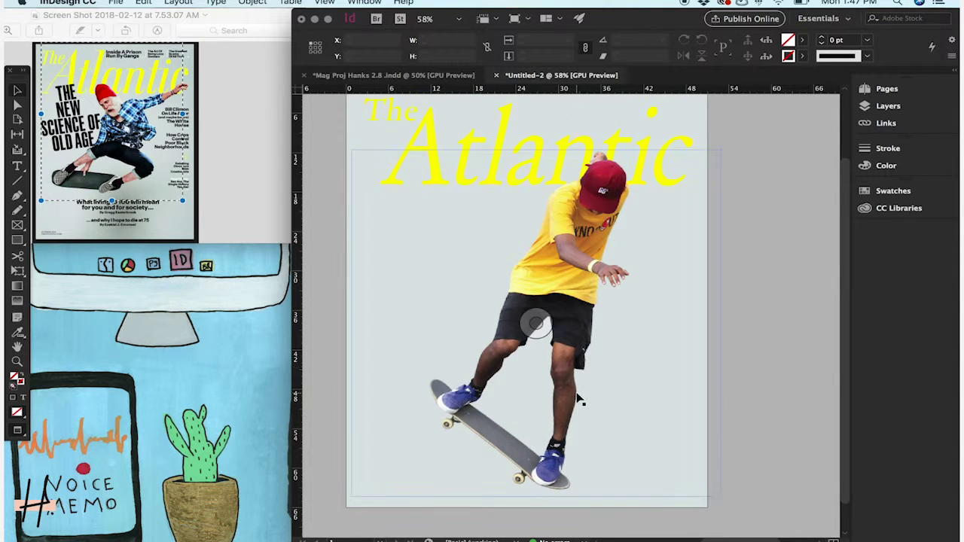
- Open the placed skateboarder image for editing in Adobe Photoshop CC 2017
{"action": "left_click", "coordinate": [589, 358]}
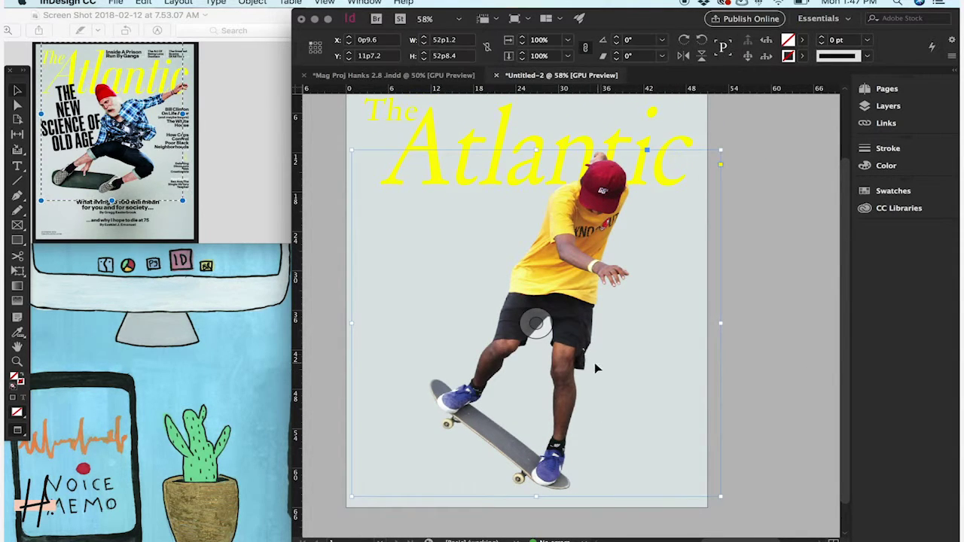
{"action": "right_click", "coordinate": [578, 389]}
{"action": "mouse_move", "coordinate": [700, 407]}
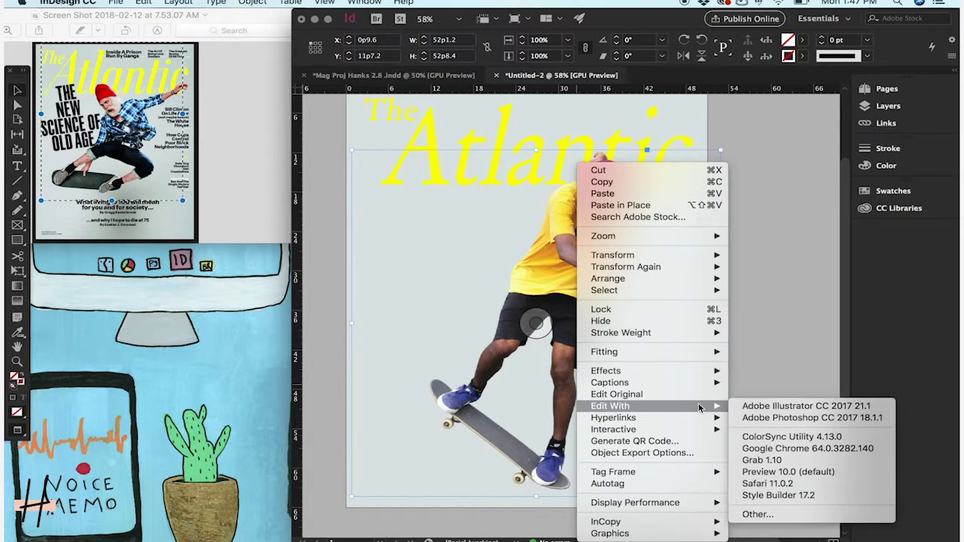
{"action": "left_click", "coordinate": [764, 416]}
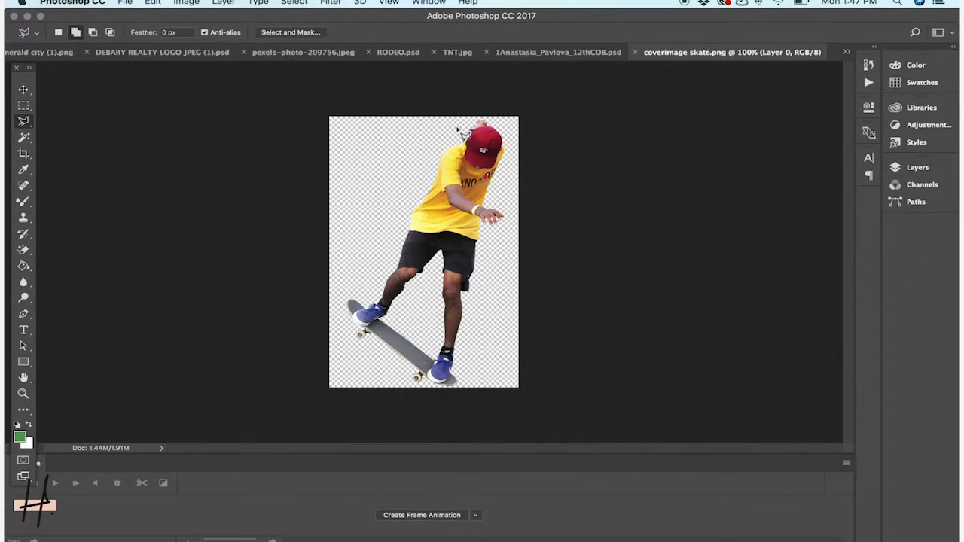
- Apply a Levels adjustment to the skateboarder with input black at 16 and input white at 242
{"action": "left_click", "coordinate": [186, 3]}
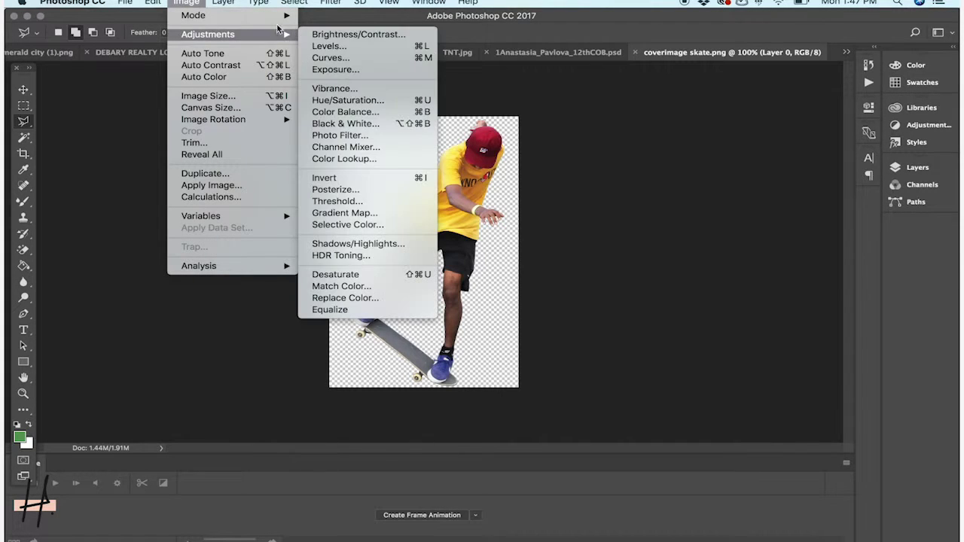
{"action": "mouse_move", "coordinate": [266, 35]}
{"action": "left_click", "coordinate": [316, 48]}
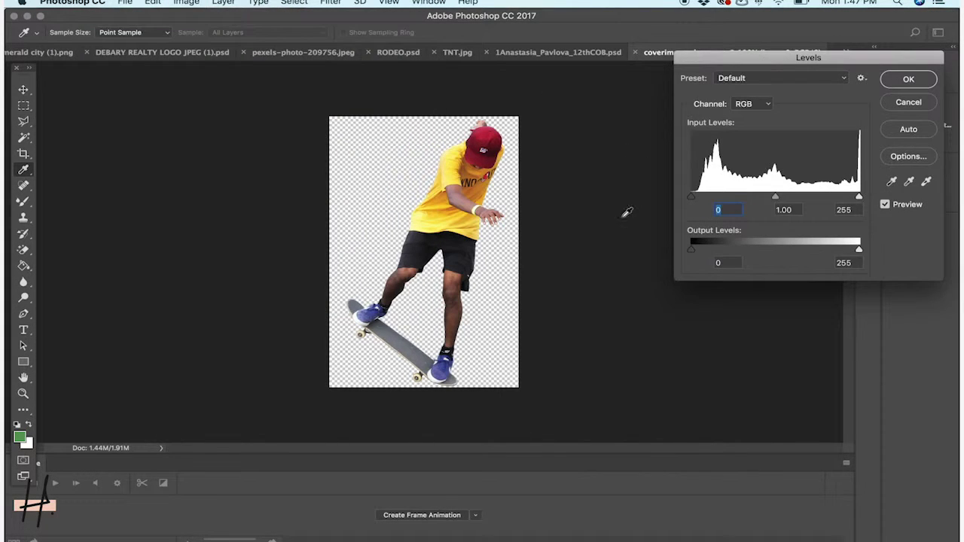
{"action": "left_click_drag", "start_coordinate": [691, 198], "coordinate": [702, 200]}
{"action": "left_click_drag", "start_coordinate": [860, 197], "coordinate": [851, 197]}
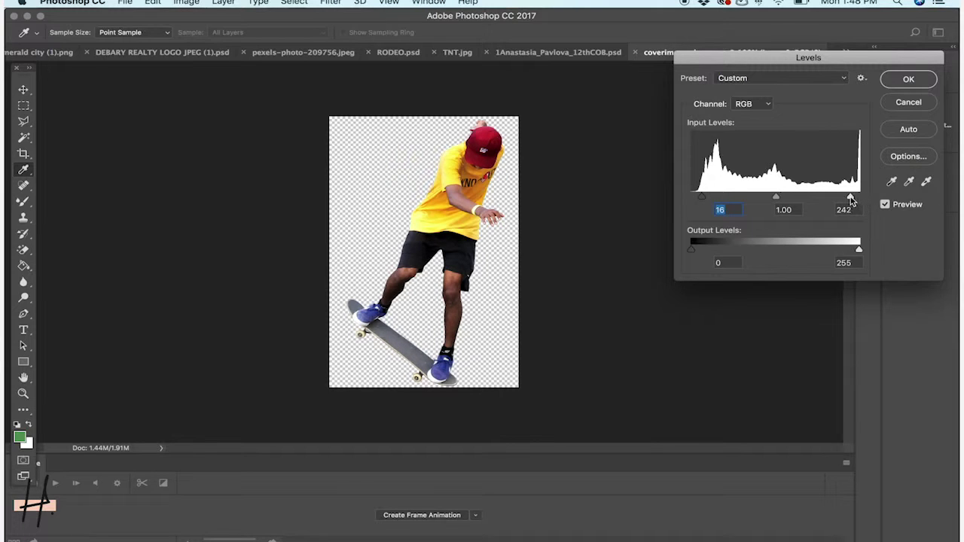
{"action": "left_click", "coordinate": [925, 76]}
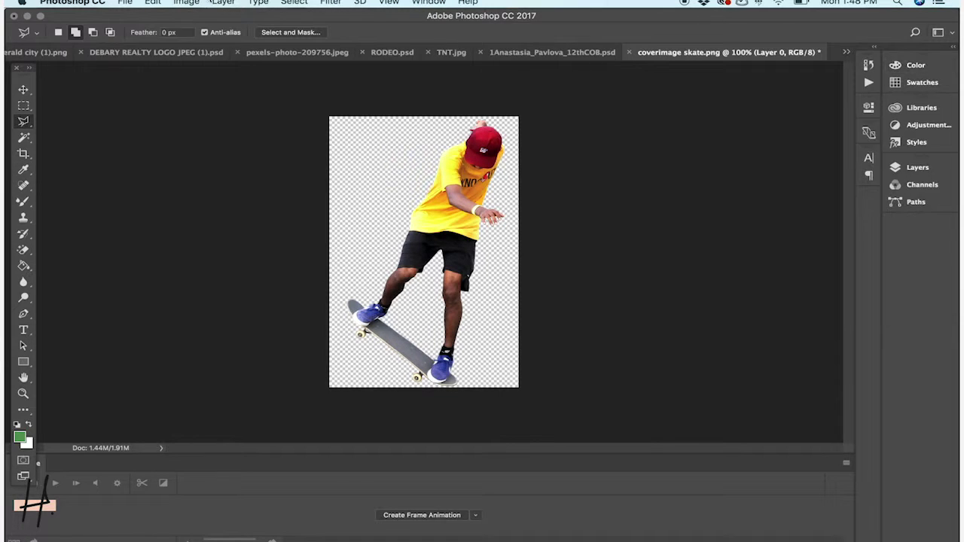
- Raise the image's master saturation to +19 with a Hue/Saturation adjustment
{"action": "left_click", "coordinate": [197, 3]}
{"action": "mouse_move", "coordinate": [207, 36]}
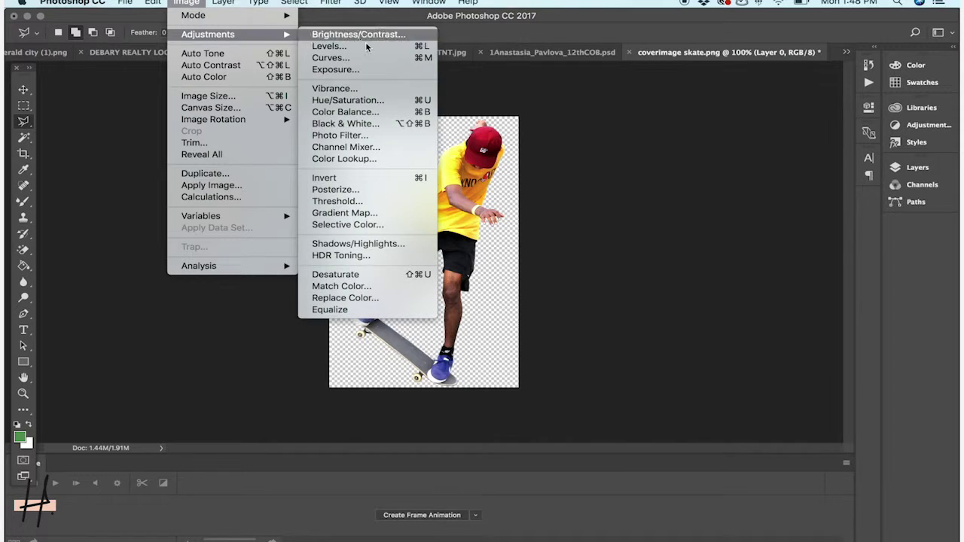
{"action": "left_click", "coordinate": [359, 105]}
{"action": "left_click", "coordinate": [681, 73]}
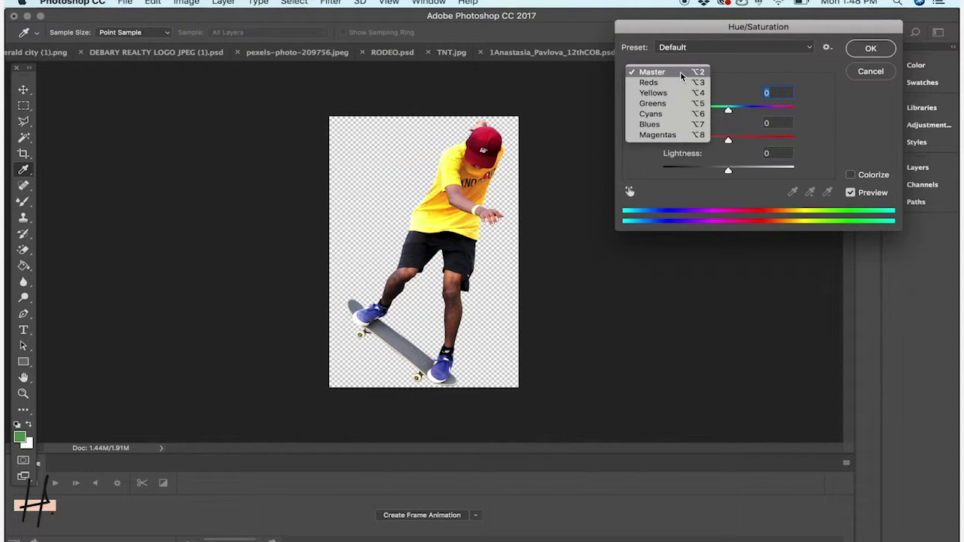
{"action": "left_click", "coordinate": [681, 73]}
{"action": "left_click_drag", "start_coordinate": [727, 140], "coordinate": [742, 143]}
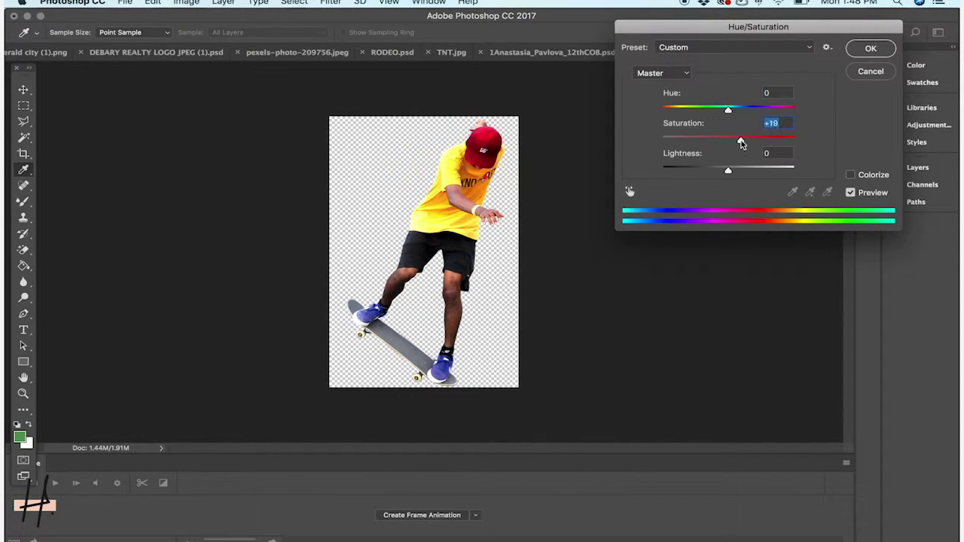
{"action": "left_click", "coordinate": [865, 51]}
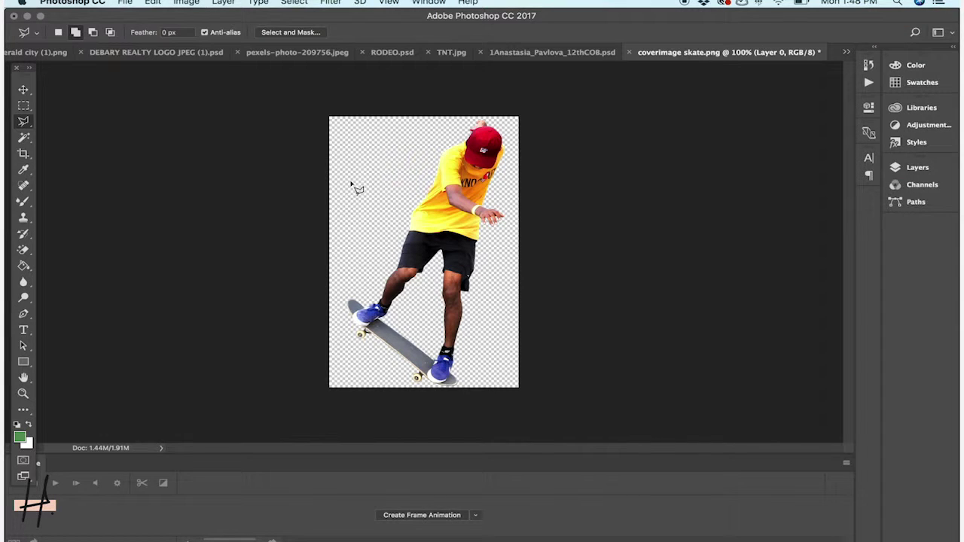
- Save the adjusted skateboarder image and switch back to InDesign to check the updated cover
{"action": "left_click", "coordinate": [130, 4]}
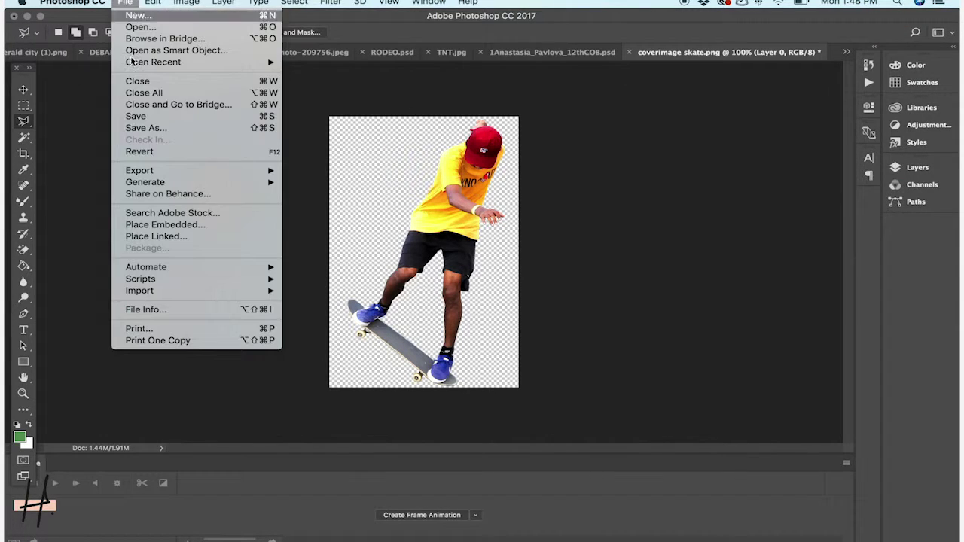
{"action": "left_click", "coordinate": [160, 119]}
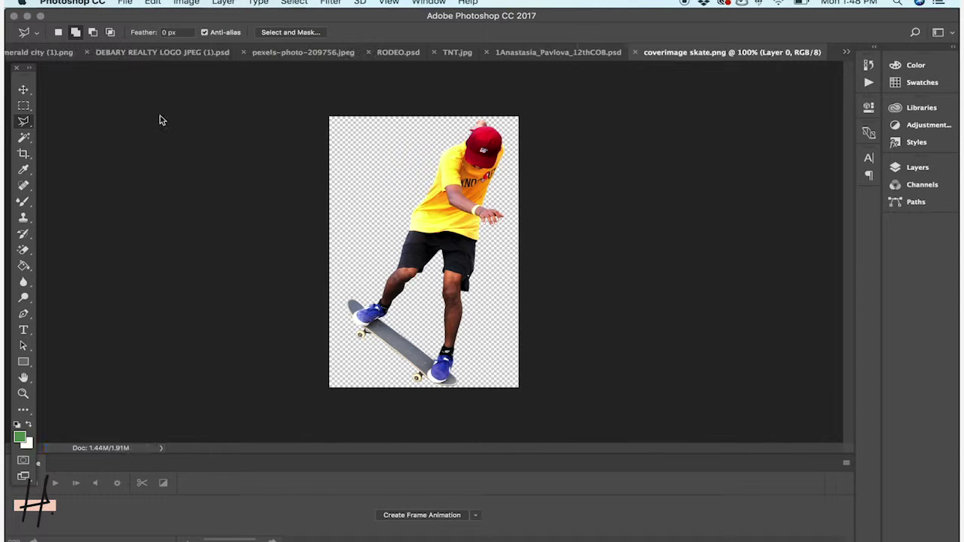
{"action": "left_click", "coordinate": [28, 16]}
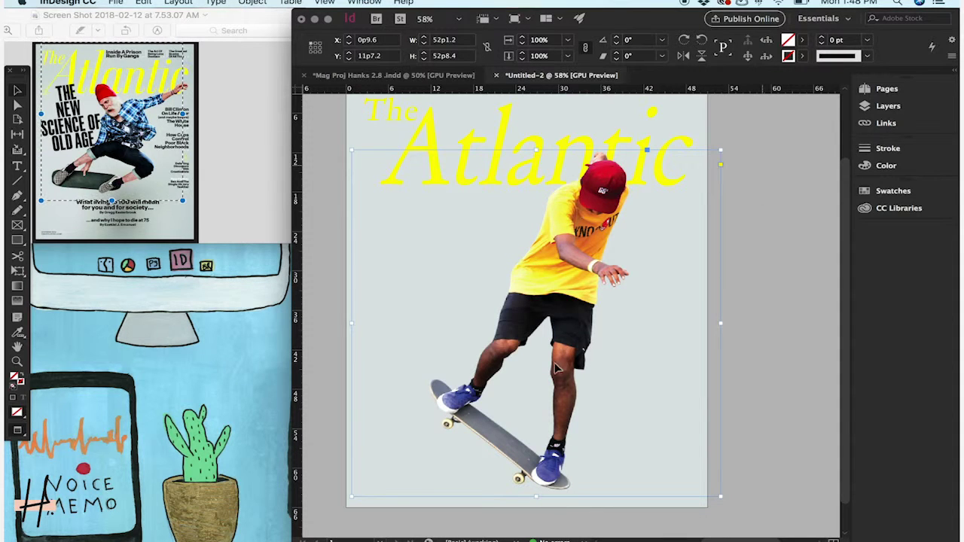
{"action": "left_click", "coordinate": [803, 233]}
{"action": "scroll", "coordinate": [803, 233], "scroll_direction": "right", "scroll_amount": 3}
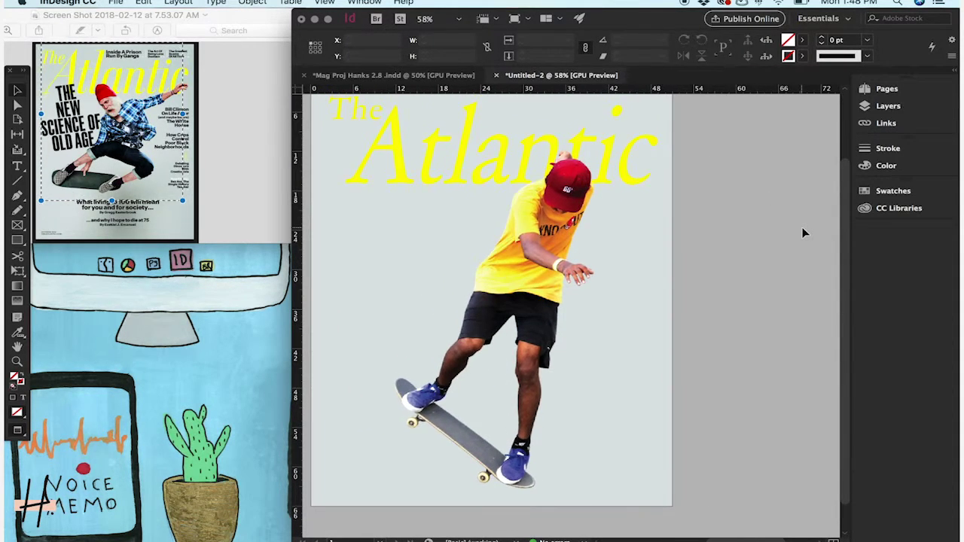
{"action": "key", "text": "w"}
{"action": "key", "text": "w"}
- Draw a frame about 27p3 by 31p7 beside the skateboarder and enter "The new science of old age" on four lines
{"action": "scroll", "coordinate": [801, 227], "scroll_direction": "up", "scroll_amount": 1}
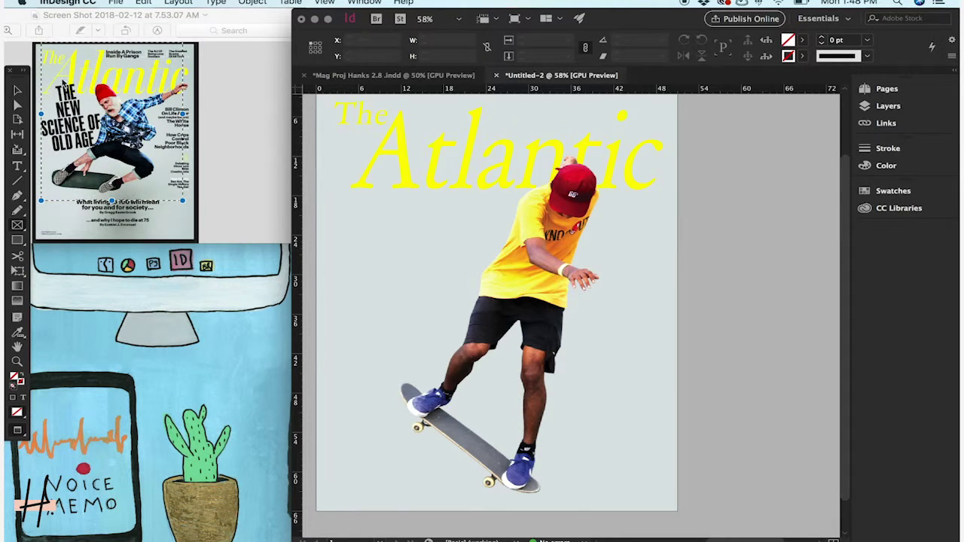
{"action": "left_click_drag", "start_coordinate": [349, 181], "coordinate": [542, 389]}
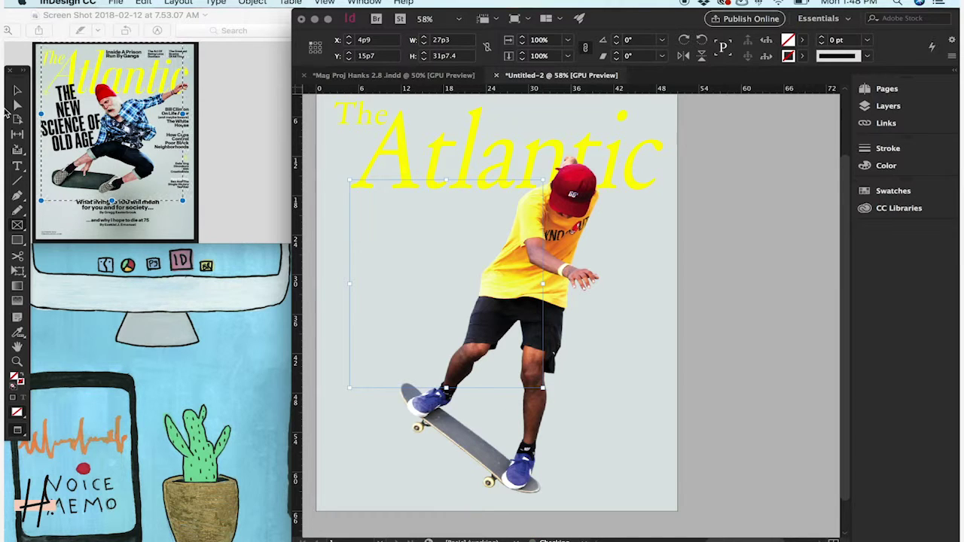
{"action": "left_click", "coordinate": [404, 244]}
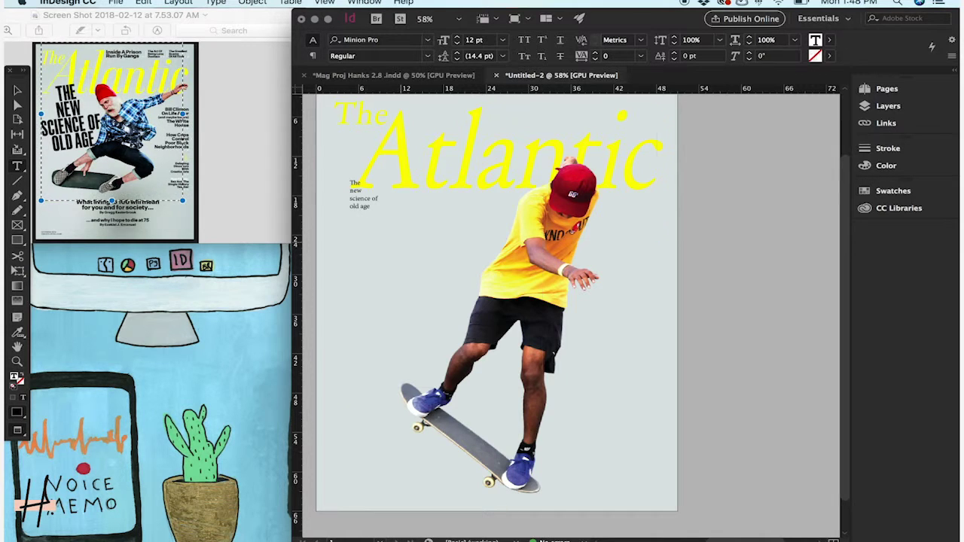
- Set the entire headline in 80 pt Bebas Neue Bold
{"action": "key", "text": "super+a"}
{"action": "type", "text": "80"}
{"action": "key", "text": "Return"}
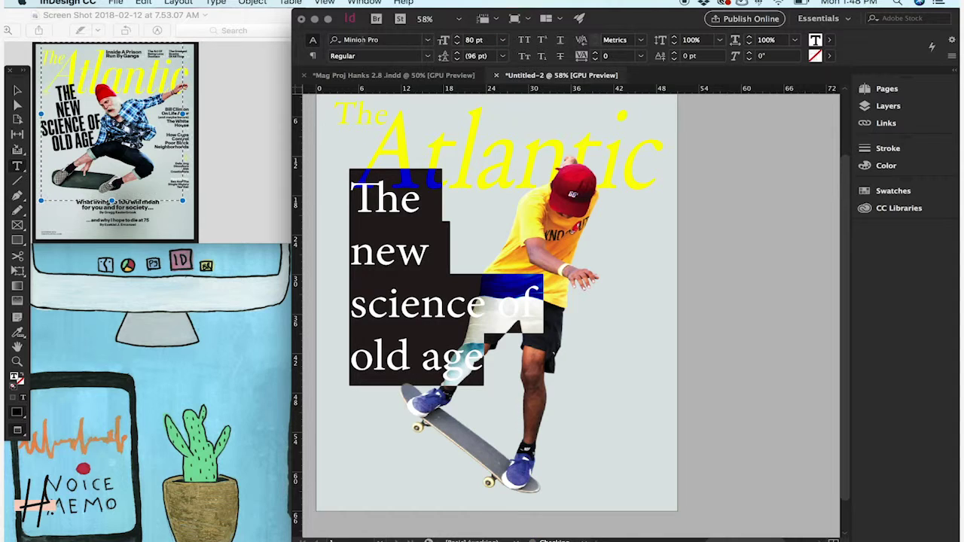
{"action": "left_click", "coordinate": [397, 41]}
{"action": "type", "text": "beb"}
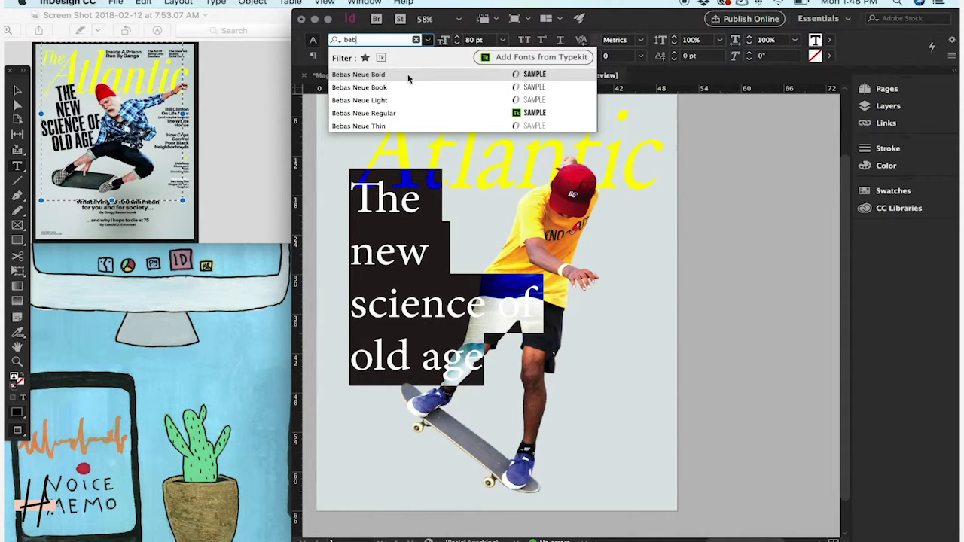
{"action": "left_click", "coordinate": [409, 75]}
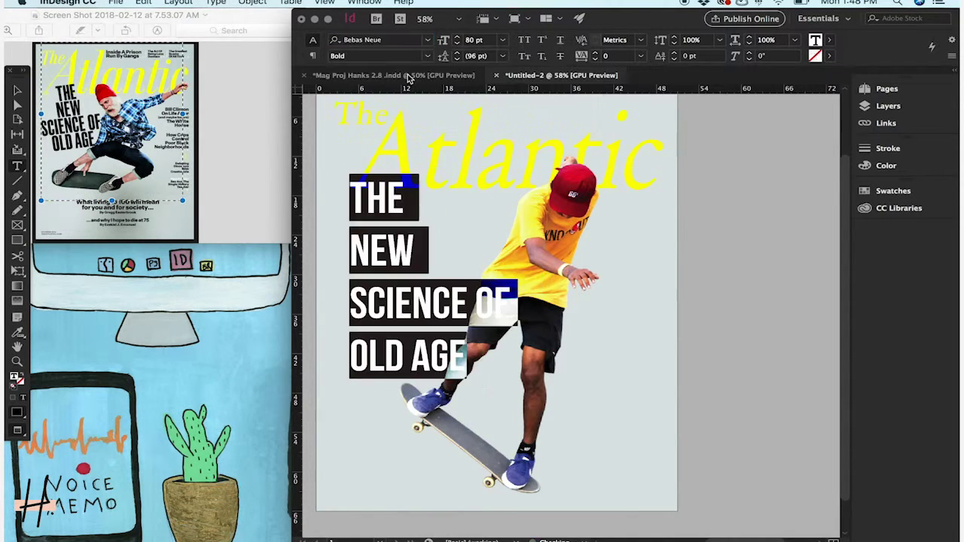
- Reduce the headline's leading step by step until its four lines sit close together
{"action": "left_click", "coordinate": [457, 60]}
{"action": "left_click", "coordinate": [457, 60]}
{"action": "left_click", "coordinate": [457, 60]}
{"action": "left_click", "coordinate": [458, 61]}
{"action": "left_click", "coordinate": [458, 60]}
{"action": "left_click", "coordinate": [457, 60]}
{"action": "left_click", "coordinate": [457, 60]}
{"action": "left_click", "coordinate": [457, 60]}
{"action": "left_click", "coordinate": [457, 61]}
{"action": "left_click", "coordinate": [457, 61]}
{"action": "left_click", "coordinate": [457, 60]}
{"action": "left_click", "coordinate": [458, 60]}
{"action": "left_click", "coordinate": [458, 60]}
{"action": "left_click", "coordinate": [457, 60]}
{"action": "left_click", "coordinate": [457, 60]}
{"action": "left_click", "coordinate": [457, 60]}
{"action": "left_click", "coordinate": [458, 61]}
{"action": "left_click", "coordinate": [457, 61]}
{"action": "left_click", "coordinate": [457, 61]}
{"action": "left_click", "coordinate": [457, 60]}
{"action": "left_click", "coordinate": [457, 60]}
- Center the headline text within its frame and finish editing the text
{"action": "left_click", "coordinate": [313, 55]}
{"action": "left_click", "coordinate": [352, 41]}
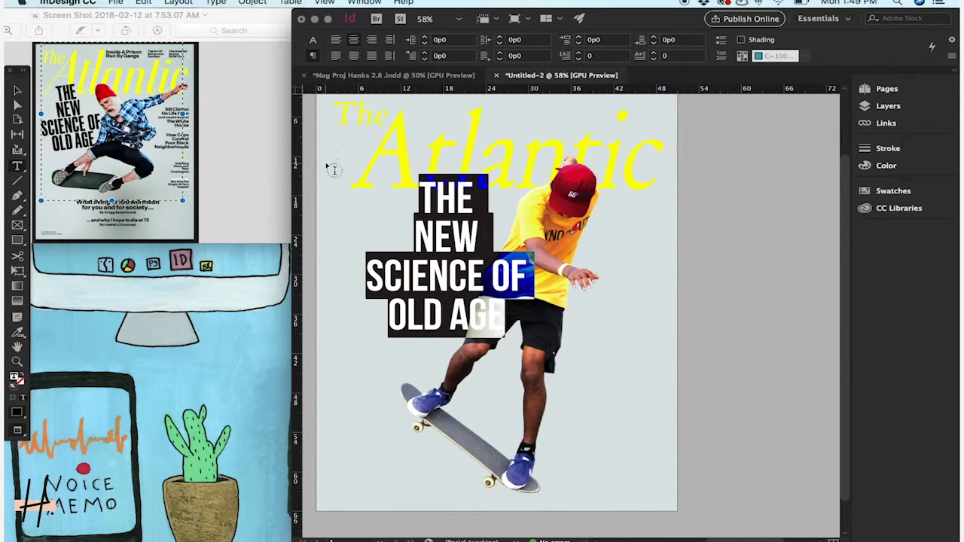
{"action": "key", "text": "Escape"}
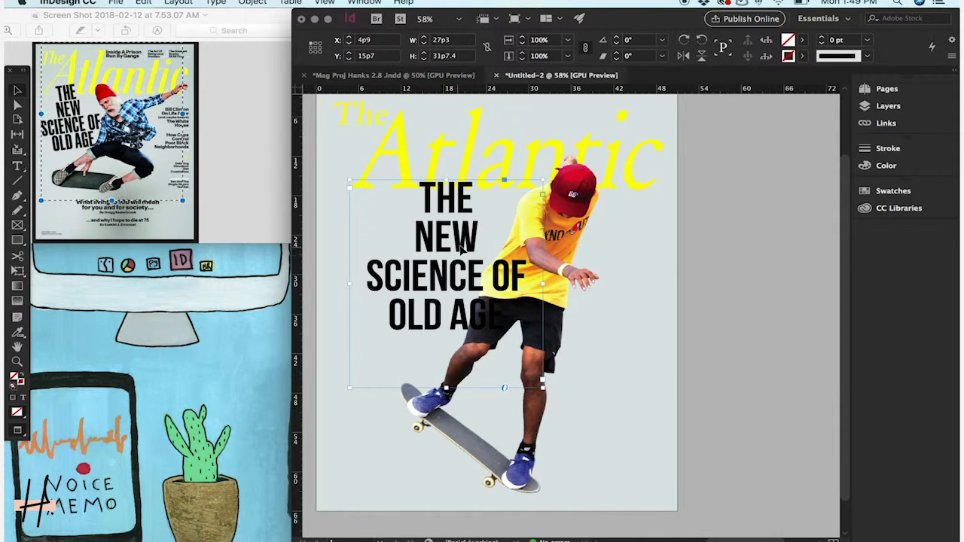
- Move the headline to about X 0p9.6, Y 17p2.3 and tighten the leading of all its text to 63 pt
{"action": "left_click_drag", "start_coordinate": [465, 247], "coordinate": [437, 257]}
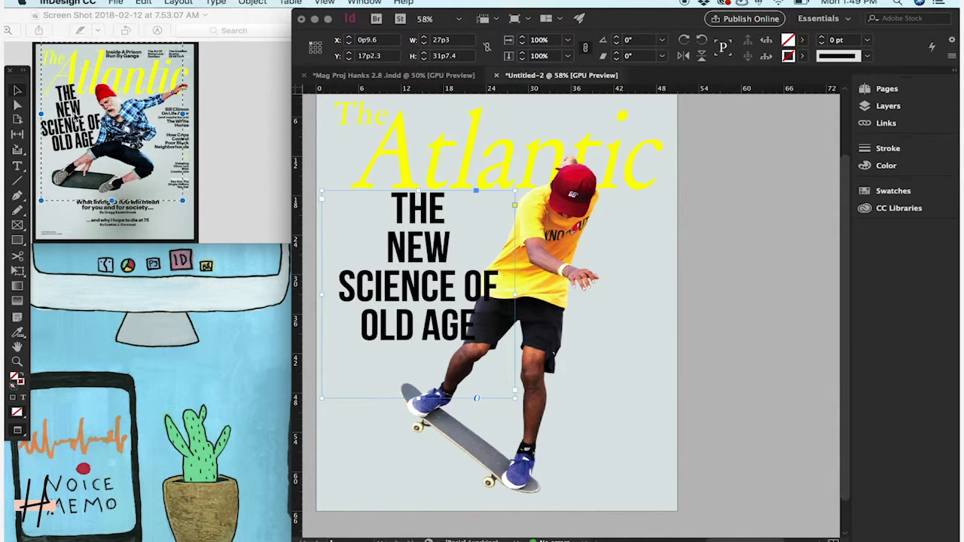
{"action": "double_click", "coordinate": [429, 285]}
{"action": "key", "text": "super+a"}
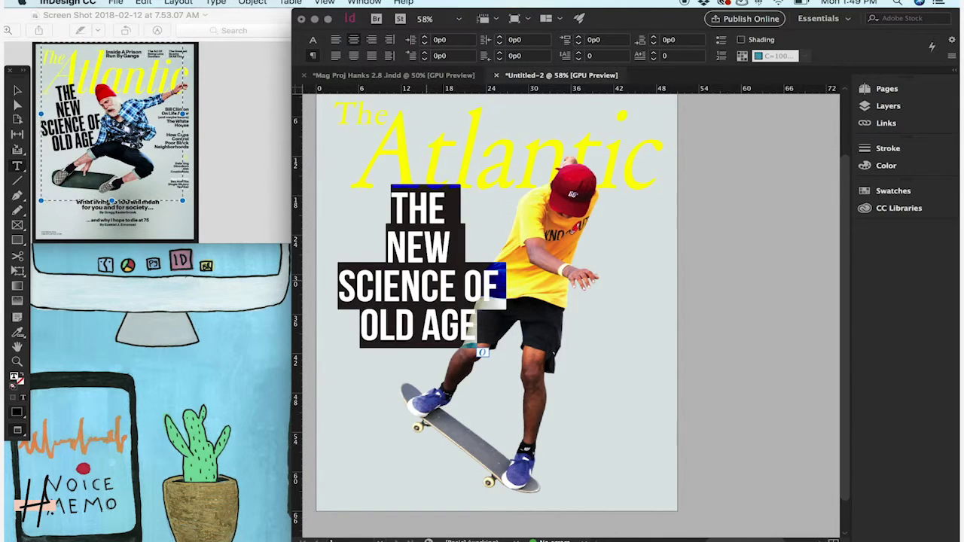
{"action": "left_click", "coordinate": [313, 39]}
{"action": "left_click", "coordinate": [457, 60]}
{"action": "left_click", "coordinate": [457, 59]}
{"action": "left_click", "coordinate": [457, 60]}
{"action": "left_click", "coordinate": [461, 60]}
{"action": "left_click", "coordinate": [461, 61]}
{"action": "left_click", "coordinate": [460, 60]}
{"action": "left_click", "coordinate": [458, 60]}
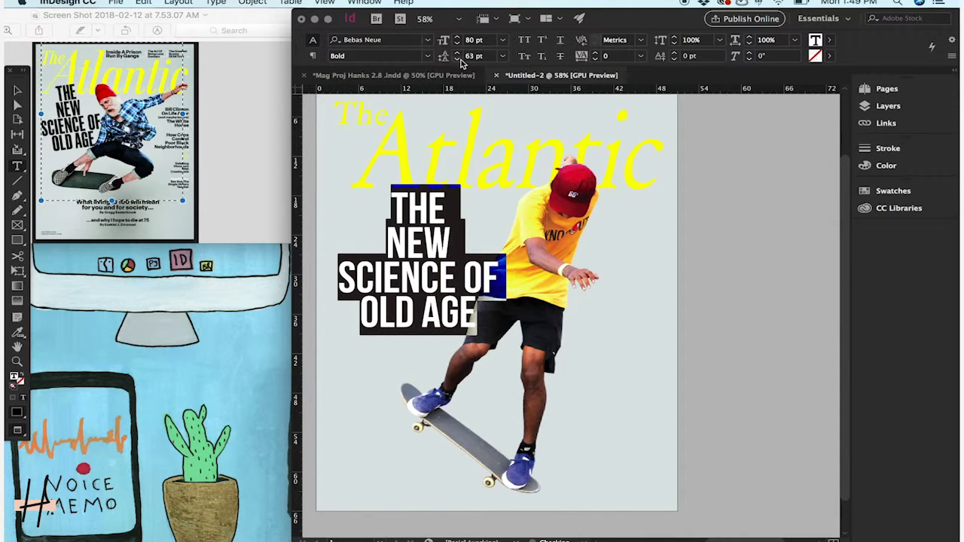
- Enlarge the headline text to 86 pt, loosen its leading by a few points and finish editing the text
{"action": "left_click", "coordinate": [457, 37]}
{"action": "left_click", "coordinate": [456, 37]}
{"action": "left_click", "coordinate": [457, 37]}
{"action": "left_click", "coordinate": [456, 37]}
{"action": "left_click", "coordinate": [457, 37]}
{"action": "left_click", "coordinate": [456, 54]}
{"action": "left_click", "coordinate": [457, 54]}
{"action": "left_click", "coordinate": [456, 54]}
{"action": "left_click", "coordinate": [456, 53]}
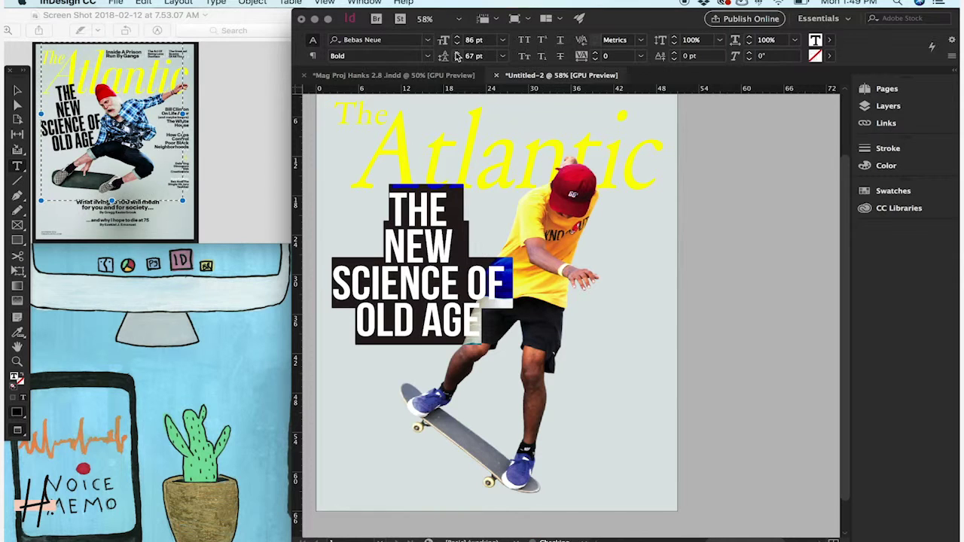
{"action": "left_click", "coordinate": [456, 54]}
{"action": "left_click", "coordinate": [18, 88]}
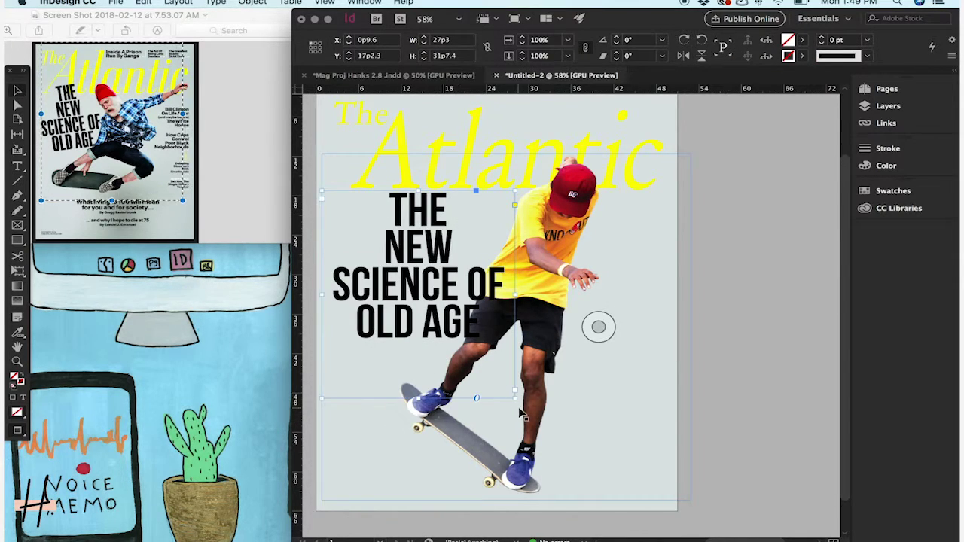
- Tilt the headline frame counter-clockwise to 5° and place it under the masthead at about X -0p8.4, Y 16p8.1
{"action": "left_click_drag", "start_coordinate": [516, 404], "coordinate": [537, 386]}
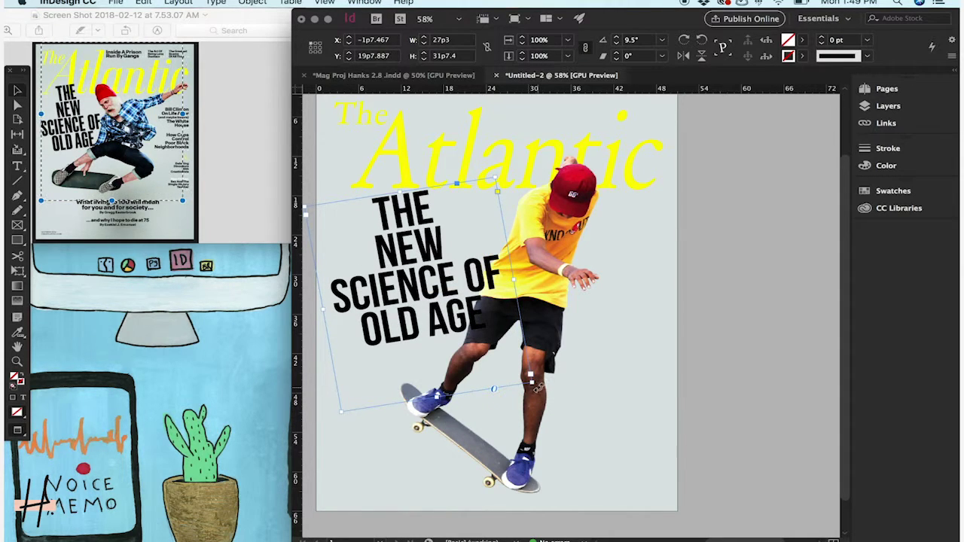
{"action": "left_click_drag", "start_coordinate": [537, 386], "coordinate": [545, 391]}
{"action": "mouse_move", "coordinate": [446, 325]}
{"action": "left_mouse_down"}
{"action": "mouse_move", "coordinate": [456, 304]}
{"action": "mouse_move", "coordinate": [443, 312]}
{"action": "left_mouse_up"}
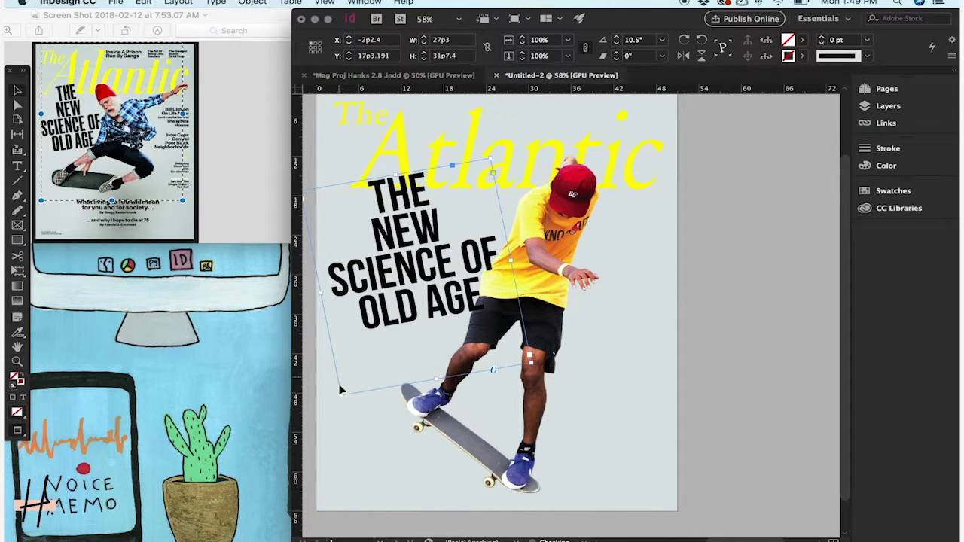
{"action": "left_click_drag", "start_coordinate": [338, 400], "coordinate": [325, 400]}
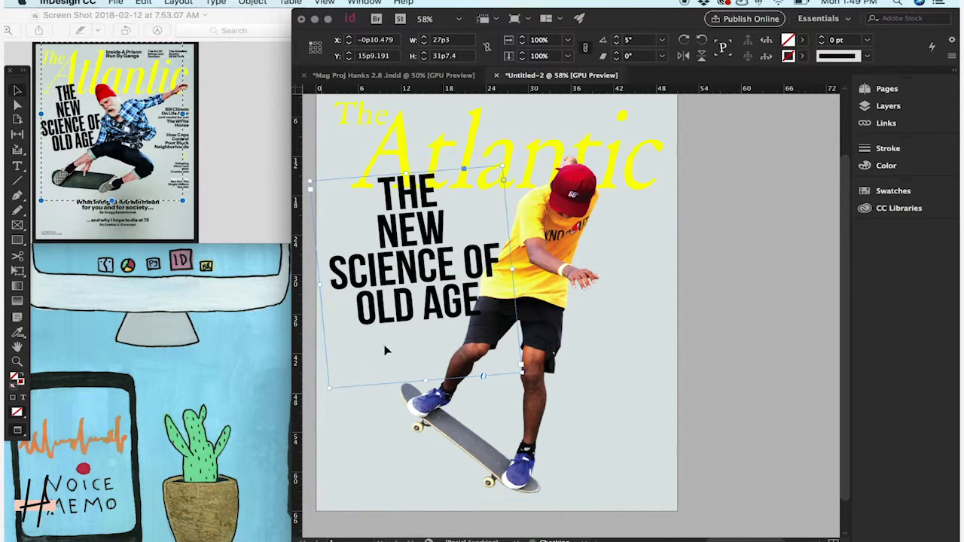
{"action": "left_click", "coordinate": [744, 175]}
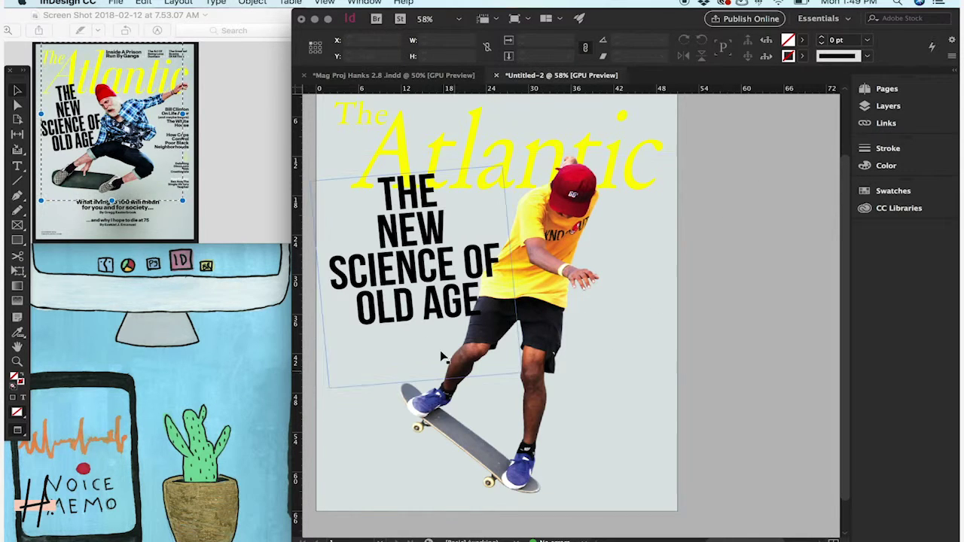
{"action": "left_click", "coordinate": [426, 306]}
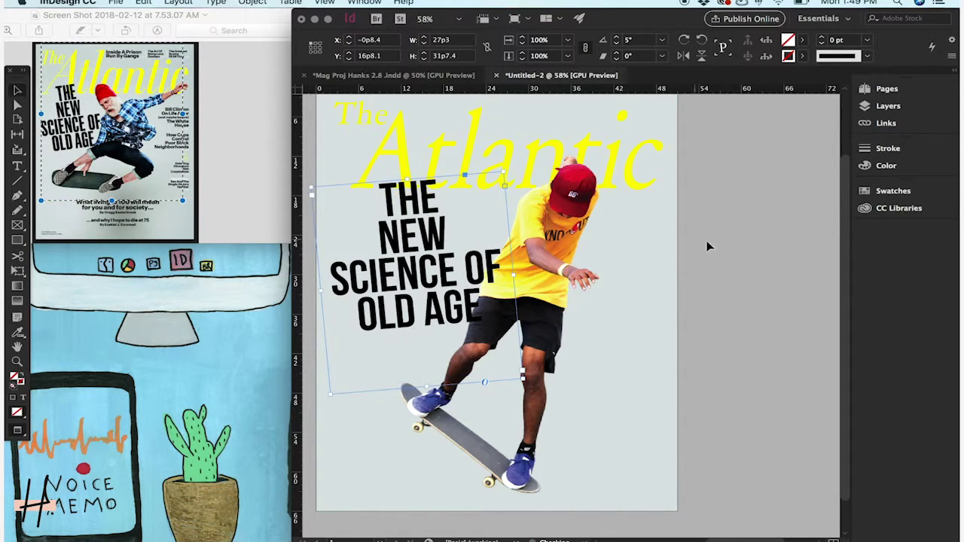
{"action": "left_click", "coordinate": [738, 249]}
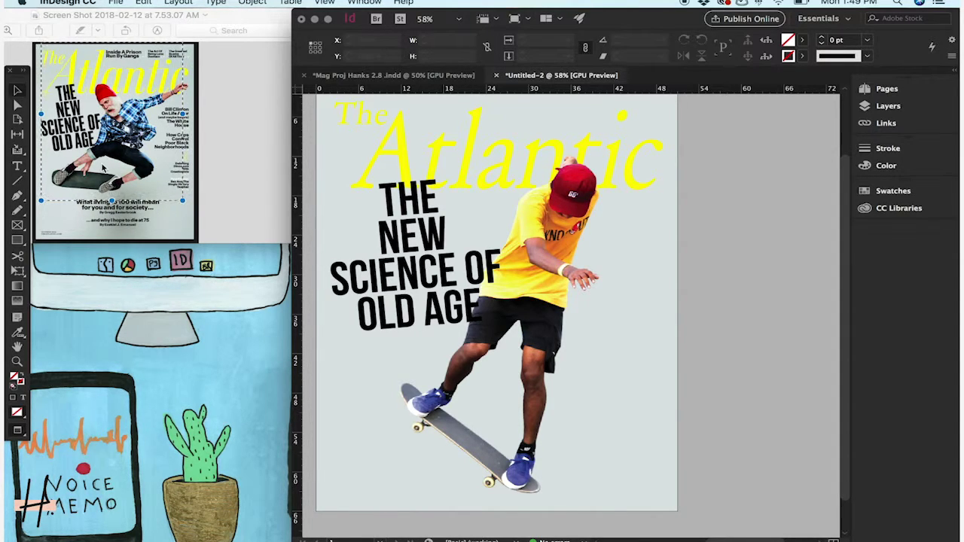
- Try a previewed drop shadow on the skateboarder image with 20% opacity, 0p7 distance and a 93° angle
{"action": "left_click", "coordinate": [487, 454]}
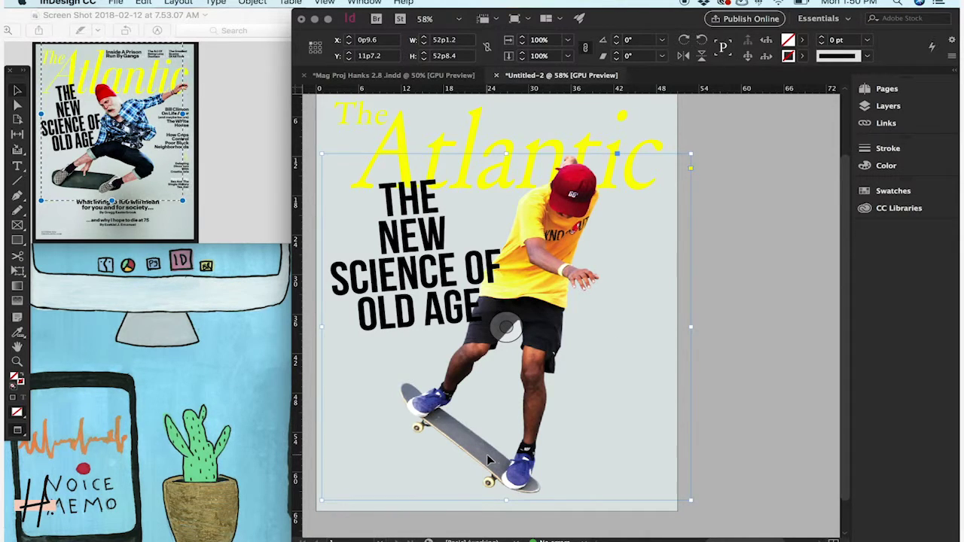
{"action": "right_click", "coordinate": [487, 454]}
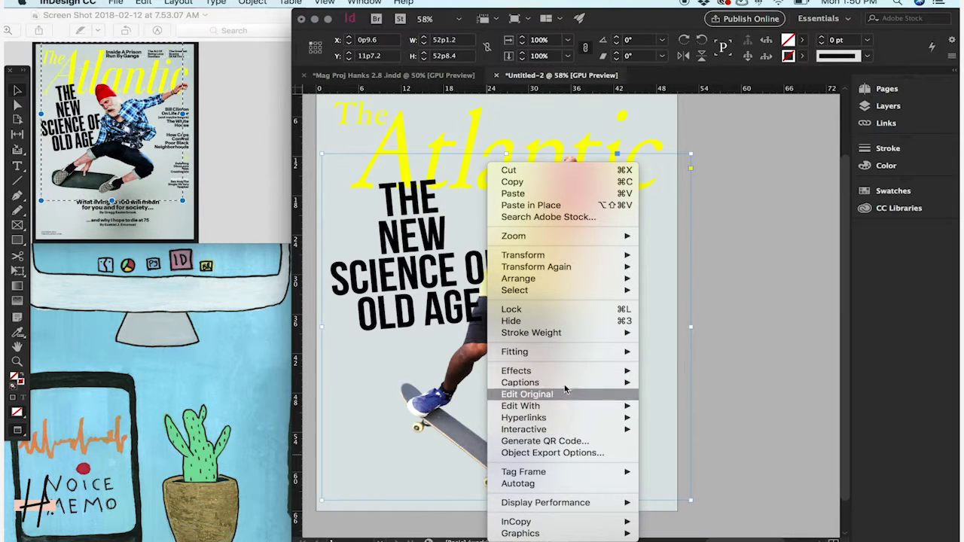
{"action": "mouse_move", "coordinate": [561, 371]}
{"action": "left_click", "coordinate": [663, 368]}
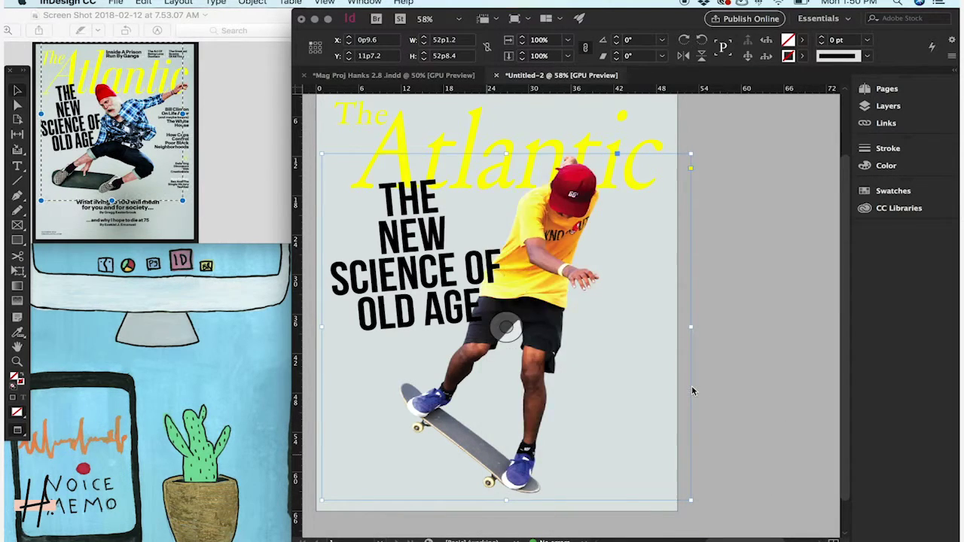
{"action": "left_click_drag", "start_coordinate": [609, 147], "coordinate": [771, 37]}
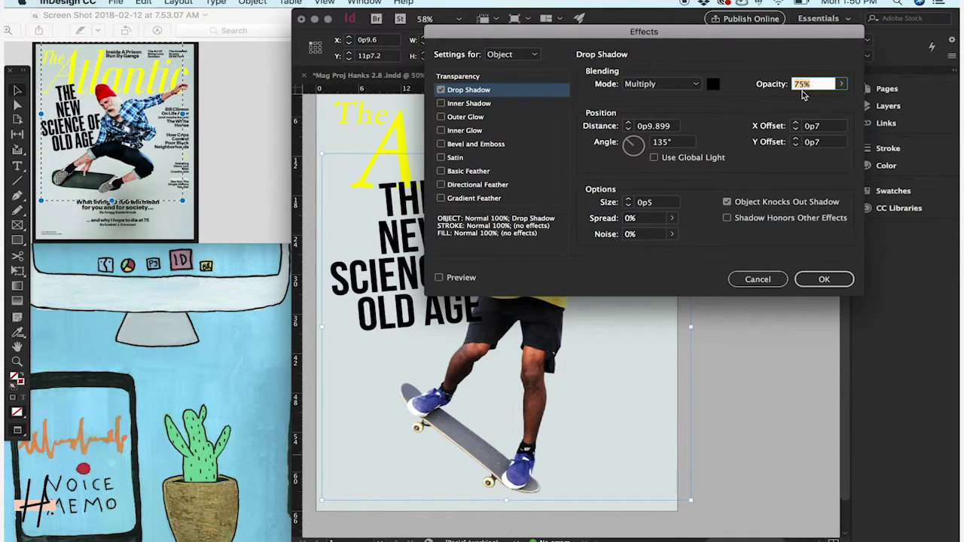
{"action": "type", "text": "20"}
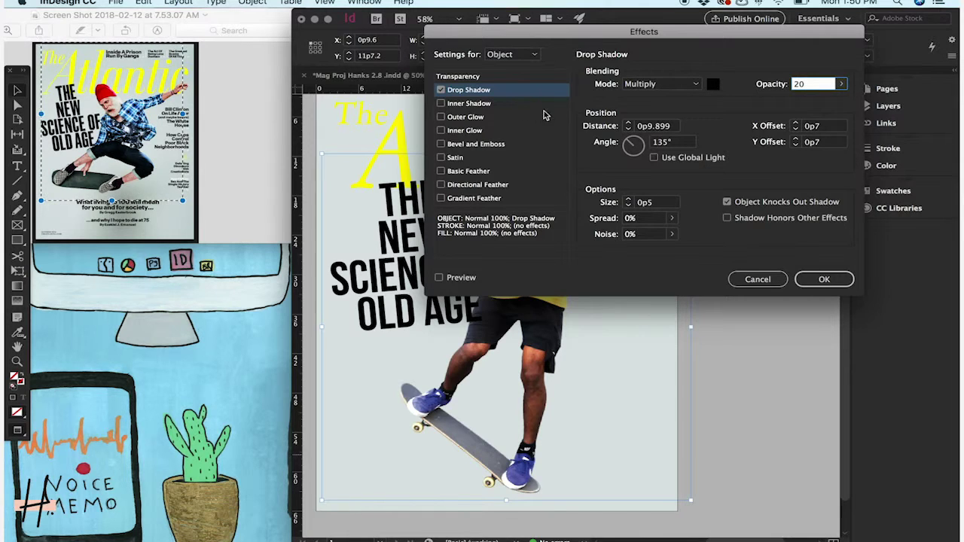
{"action": "left_click", "coordinate": [628, 129]}
{"action": "left_click", "coordinate": [629, 129]}
{"action": "left_click", "coordinate": [628, 128]}
{"action": "left_click", "coordinate": [639, 138]}
{"action": "left_click_drag", "start_coordinate": [639, 138], "coordinate": [634, 137]}
{"action": "left_click", "coordinate": [459, 279]}
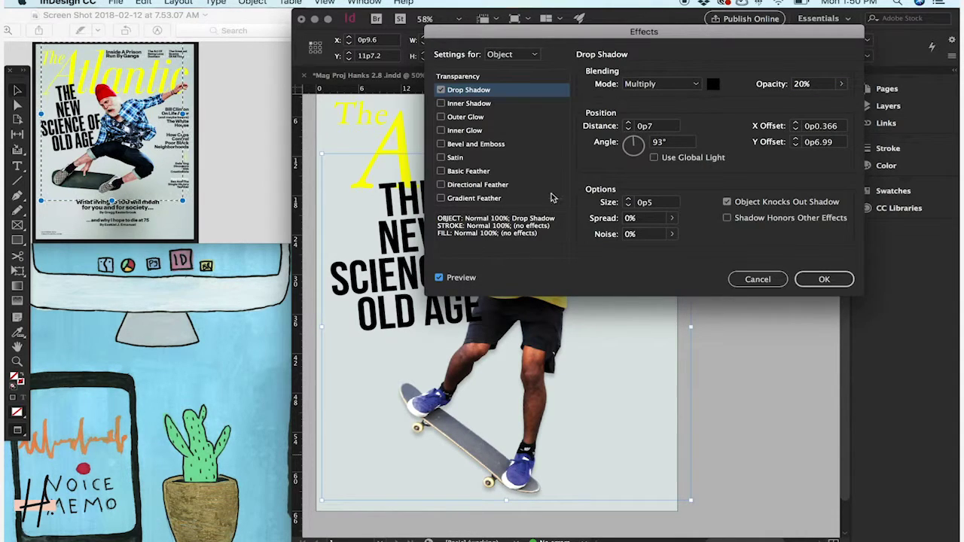
- Increase the drop shadow's distance step by step to 2p10
{"action": "left_click", "coordinate": [628, 123]}
{"action": "left_click", "coordinate": [629, 124]}
{"action": "left_click", "coordinate": [629, 123]}
{"action": "left_click", "coordinate": [629, 124]}
{"action": "left_click", "coordinate": [629, 124]}
{"action": "left_click", "coordinate": [629, 124]}
{"action": "left_click", "coordinate": [629, 124]}
{"action": "left_click", "coordinate": [628, 124]}
{"action": "left_click", "coordinate": [629, 123]}
{"action": "left_click", "coordinate": [629, 123]}
{"action": "left_click", "coordinate": [629, 123]}
{"action": "left_click", "coordinate": [629, 124]}
{"action": "left_click", "coordinate": [629, 123]}
{"action": "left_click", "coordinate": [629, 123]}
{"action": "left_click", "coordinate": [629, 124]}
{"action": "left_click", "coordinate": [628, 124]}
{"action": "left_click", "coordinate": [629, 124]}
{"action": "left_click", "coordinate": [629, 124]}
{"action": "left_click", "coordinate": [629, 124]}
{"action": "left_click", "coordinate": [629, 123]}
{"action": "left_click", "coordinate": [629, 123]}
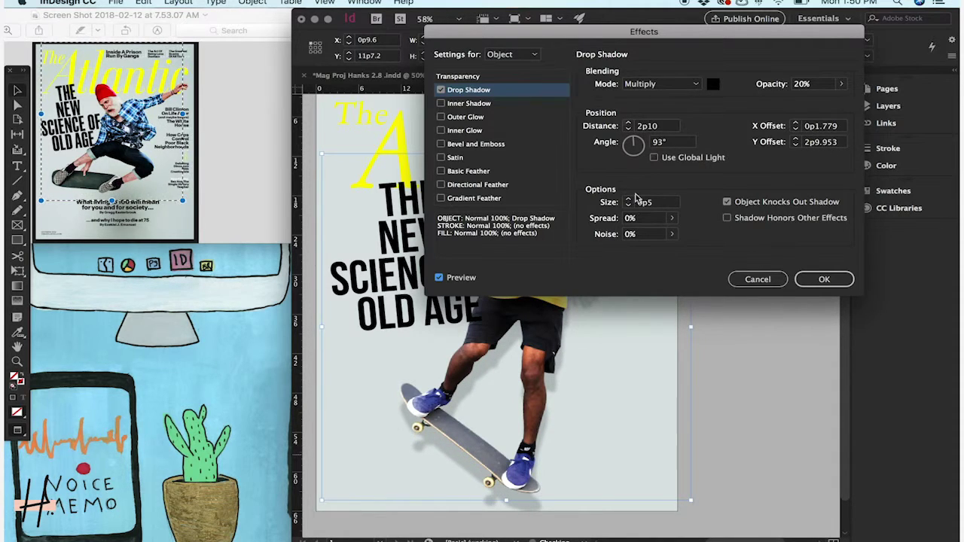
- Set the drop shadow's spread to 10%, its noise to 5% and its size to 0p1
{"action": "left_click", "coordinate": [667, 217]}
{"action": "double_click", "coordinate": [642, 218]}
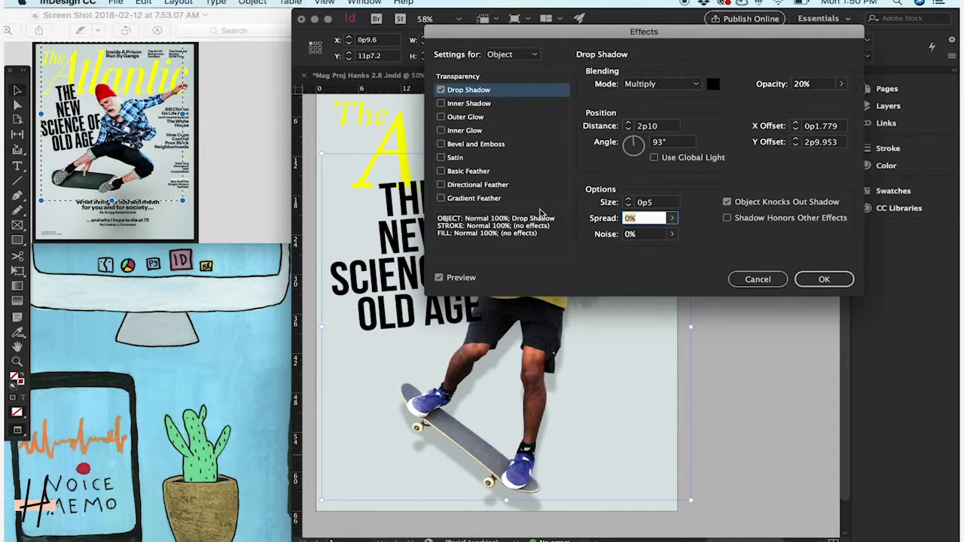
{"action": "key", "text": "Tab"}
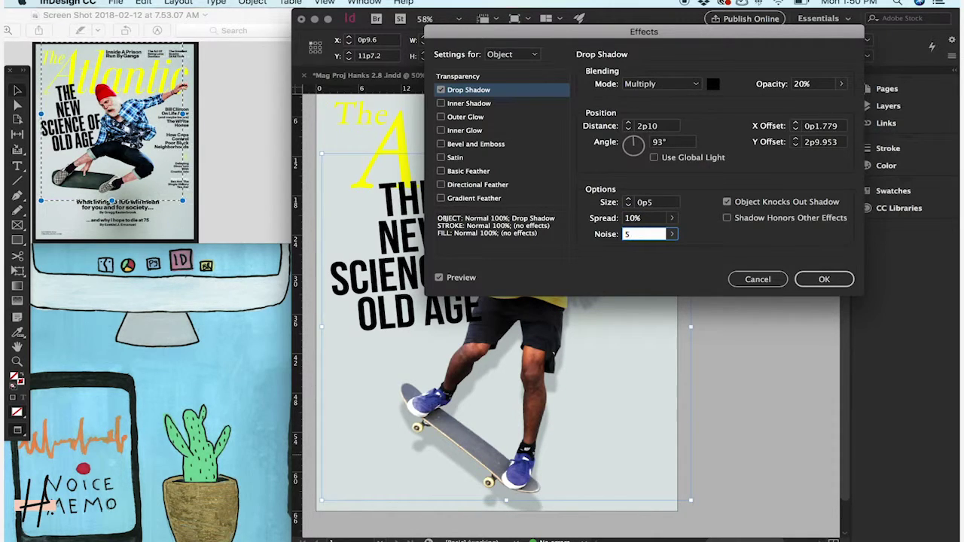
{"action": "key", "text": "Tab"}
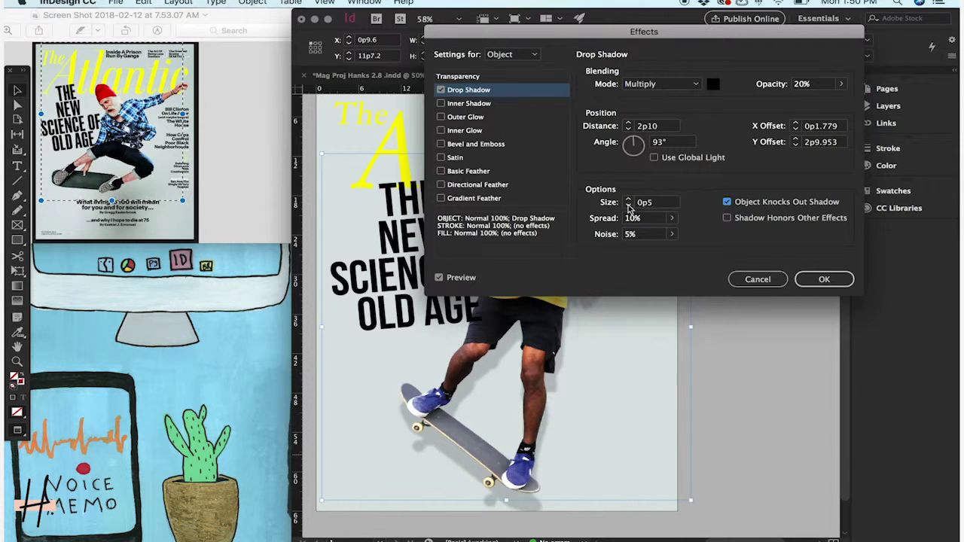
- Try the Overlay, Soft Light, Difference and Color blending modes for the shadow, ending with Normal
{"action": "left_click", "coordinate": [695, 85]}
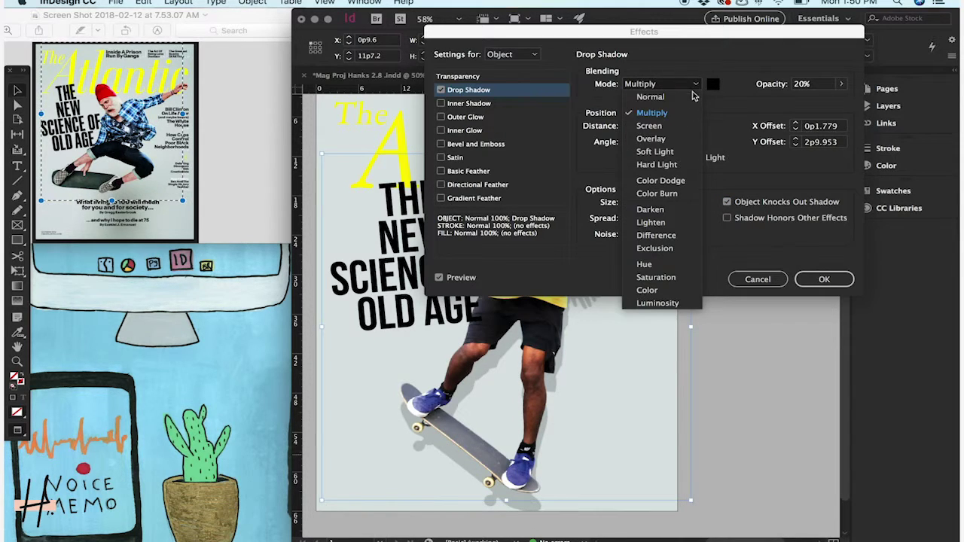
{"action": "left_click", "coordinate": [682, 138]}
{"action": "left_click", "coordinate": [696, 90]}
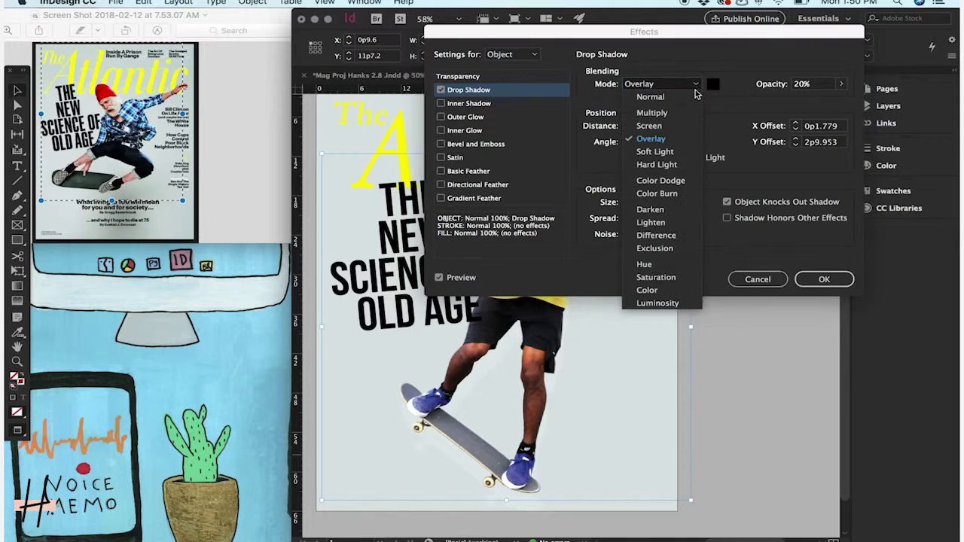
{"action": "left_click", "coordinate": [655, 151]}
{"action": "left_click", "coordinate": [693, 90]}
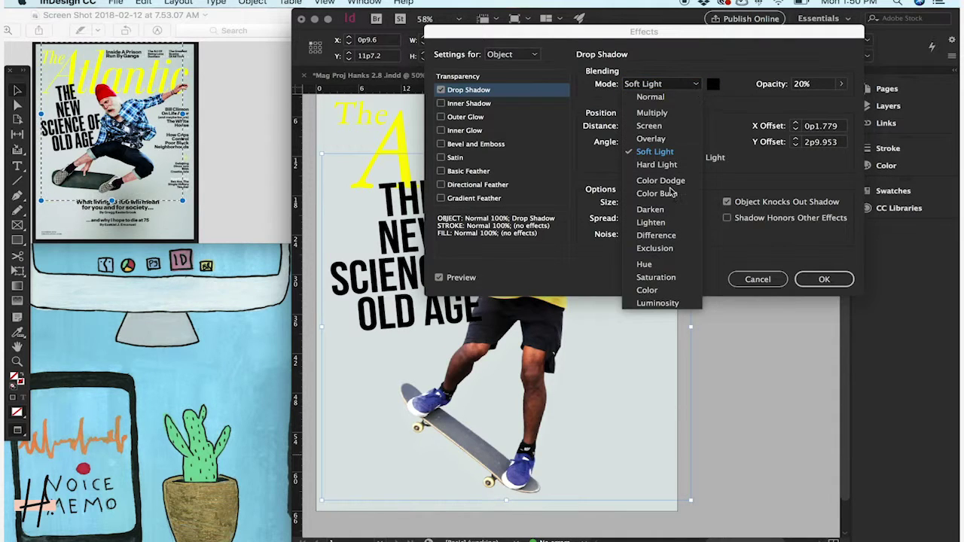
{"action": "left_click", "coordinate": [666, 234]}
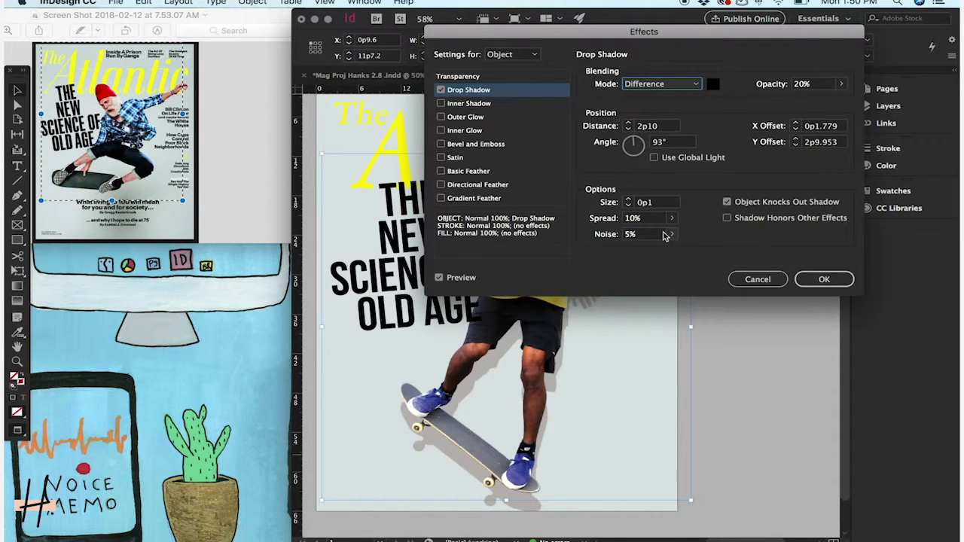
{"action": "left_click", "coordinate": [690, 89]}
{"action": "left_click", "coordinate": [663, 289]}
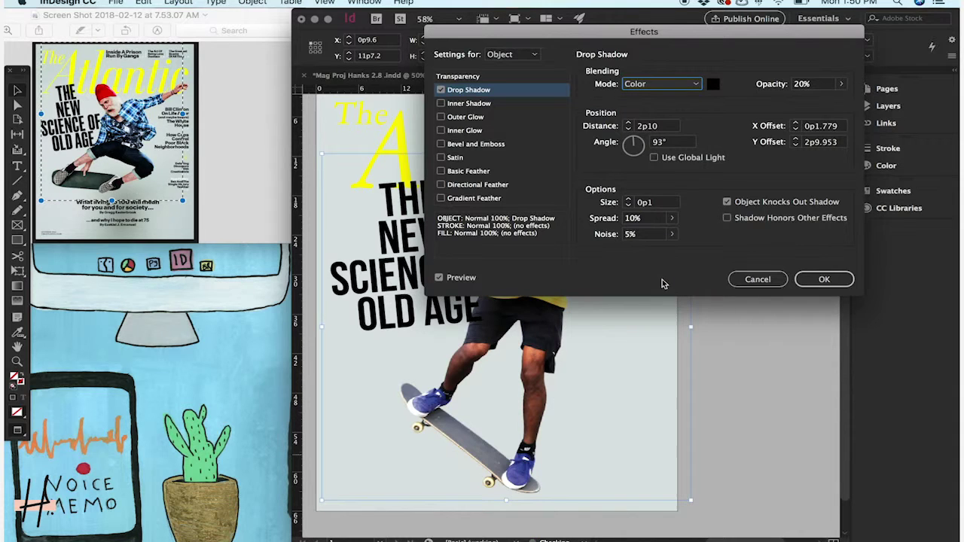
{"action": "left_click", "coordinate": [687, 89]}
{"action": "left_click", "coordinate": [651, 97]}
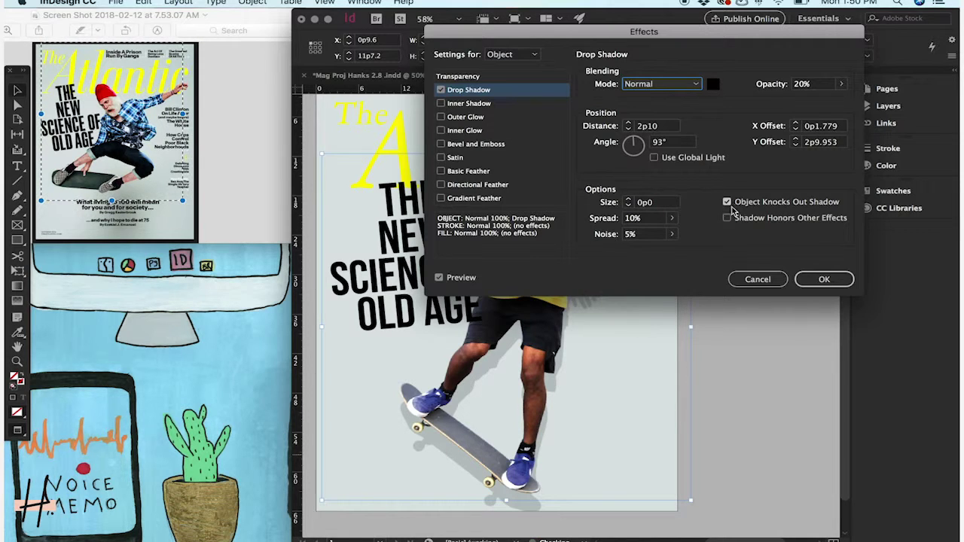
- Reduce the drop shadow's distance to 0p8, then discard all the shadow settings
{"action": "left_click", "coordinate": [629, 130]}
{"action": "left_click", "coordinate": [629, 130]}
{"action": "left_click", "coordinate": [629, 130]}
{"action": "left_click", "coordinate": [629, 129]}
{"action": "left_click", "coordinate": [629, 129]}
{"action": "left_click", "coordinate": [629, 129]}
{"action": "left_click", "coordinate": [629, 129]}
{"action": "left_click", "coordinate": [629, 130]}
{"action": "left_click", "coordinate": [628, 129]}
{"action": "left_click", "coordinate": [629, 129]}
{"action": "left_click", "coordinate": [629, 129]}
{"action": "left_click", "coordinate": [629, 130]}
{"action": "double_click", "coordinate": [819, 87]}
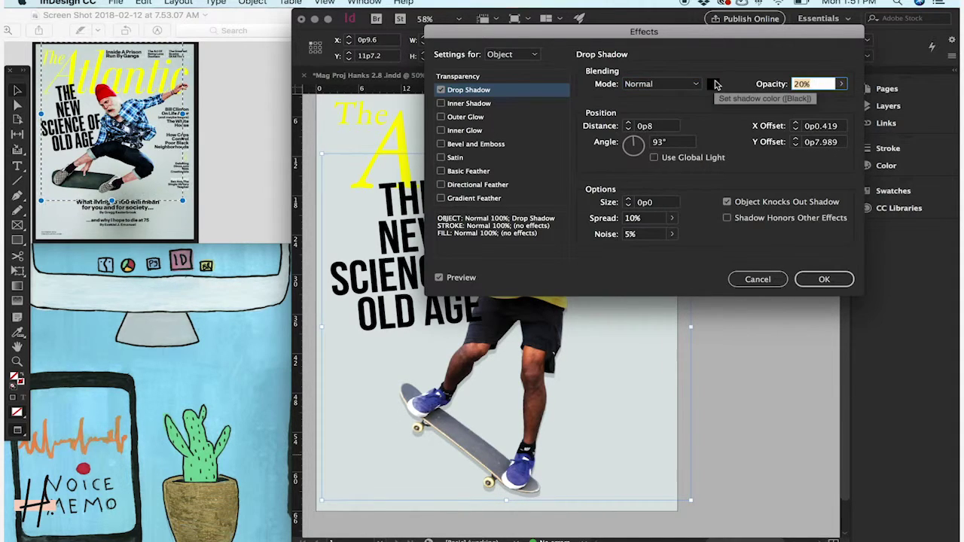
{"action": "left_click", "coordinate": [757, 279]}
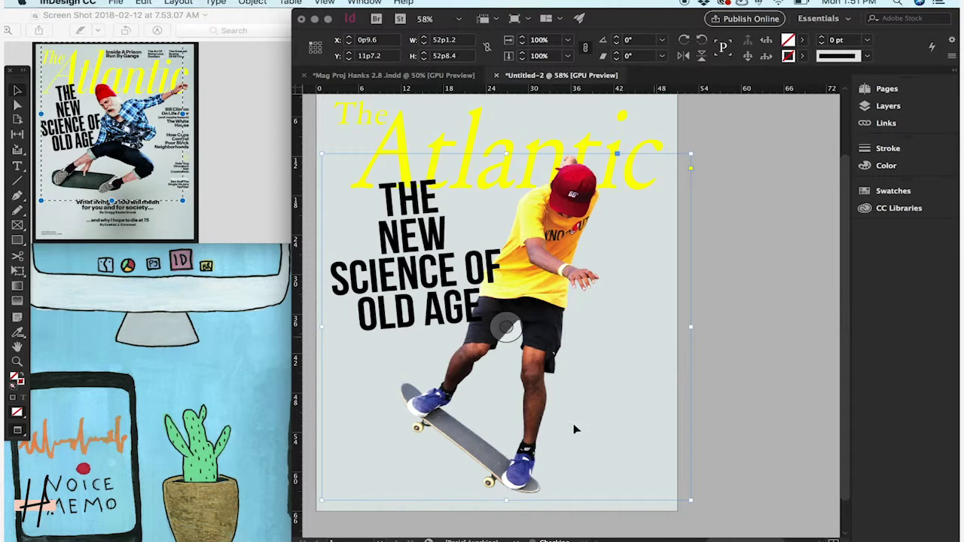
- Start a new drop shadow on the skateboarder image with a 95° angle and a distance of 1p1
{"action": "right_click", "coordinate": [547, 466]}
{"action": "mouse_move", "coordinate": [642, 373]}
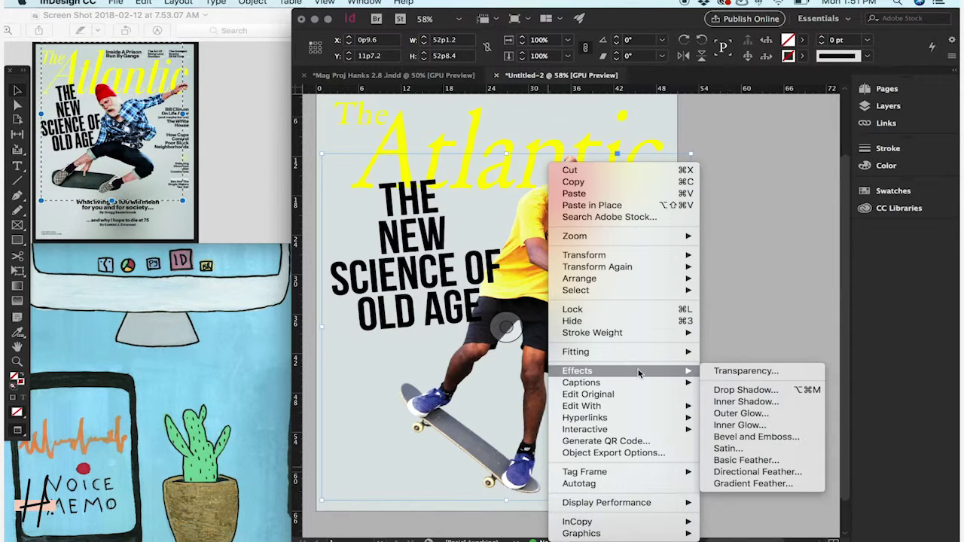
{"action": "left_click", "coordinate": [759, 390]}
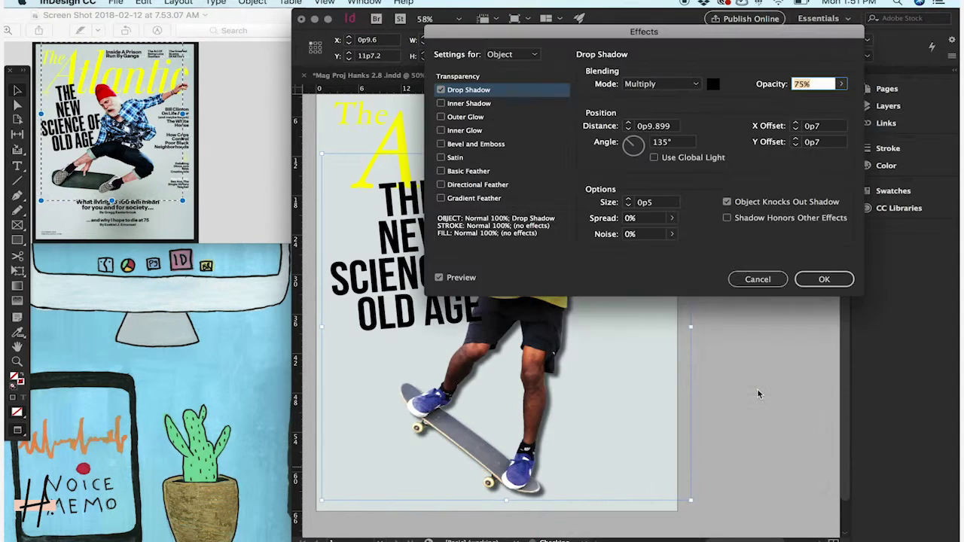
{"action": "left_click_drag", "start_coordinate": [631, 144], "coordinate": [635, 139]}
{"action": "left_click", "coordinate": [628, 123]}
{"action": "left_click", "coordinate": [628, 123]}
{"action": "left_click", "coordinate": [628, 122]}
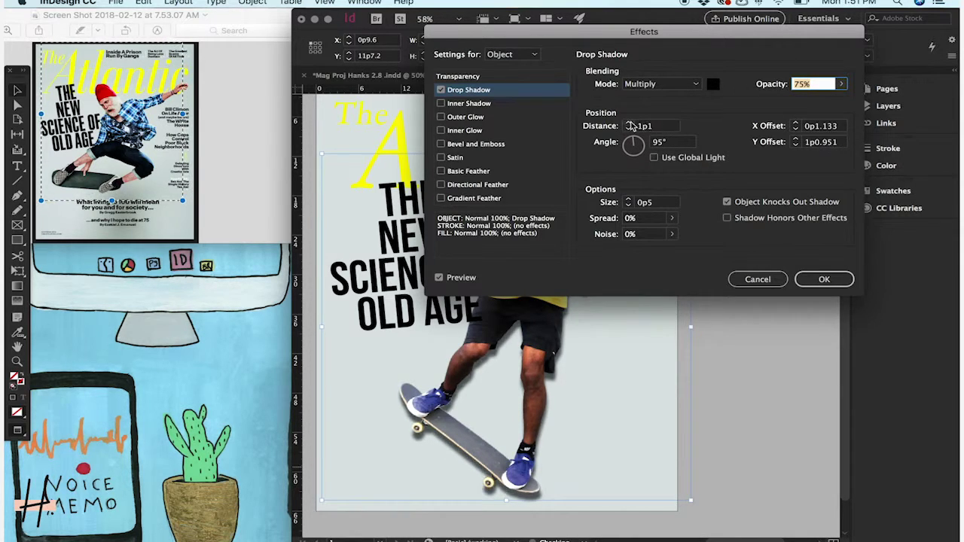
{"action": "left_click", "coordinate": [654, 157]}
{"action": "left_click", "coordinate": [654, 157]}
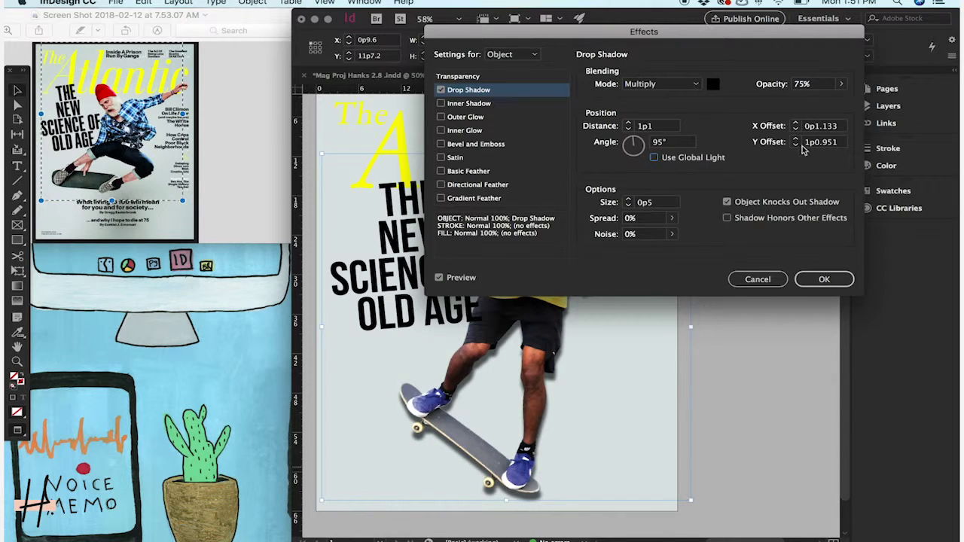
- Set the drop shadow's opacity to 15%
{"action": "left_click", "coordinate": [781, 86]}
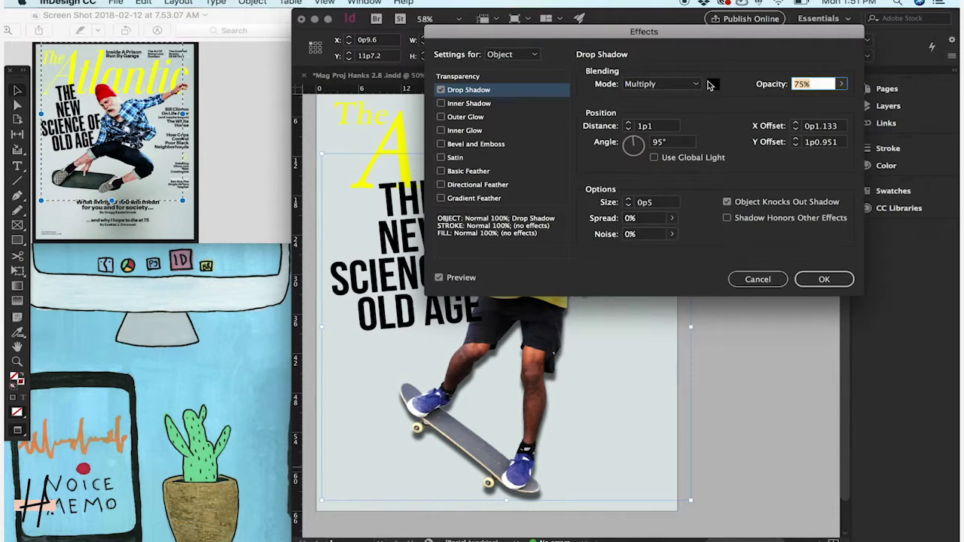
{"action": "type", "text": "15"}
{"action": "key", "text": "Tab"}
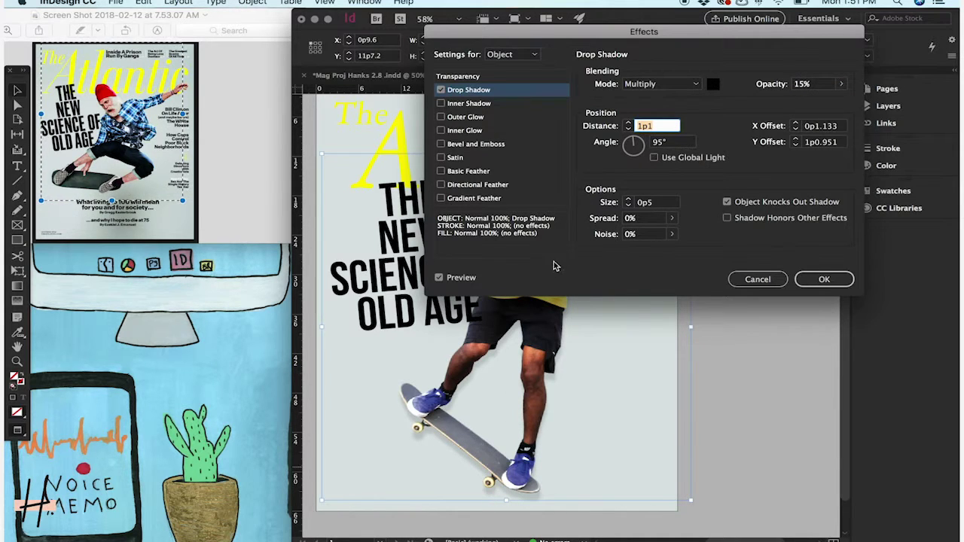
- Apply the drop shadow to the skateboarder image and deselect it
{"action": "left_click", "coordinate": [828, 279]}
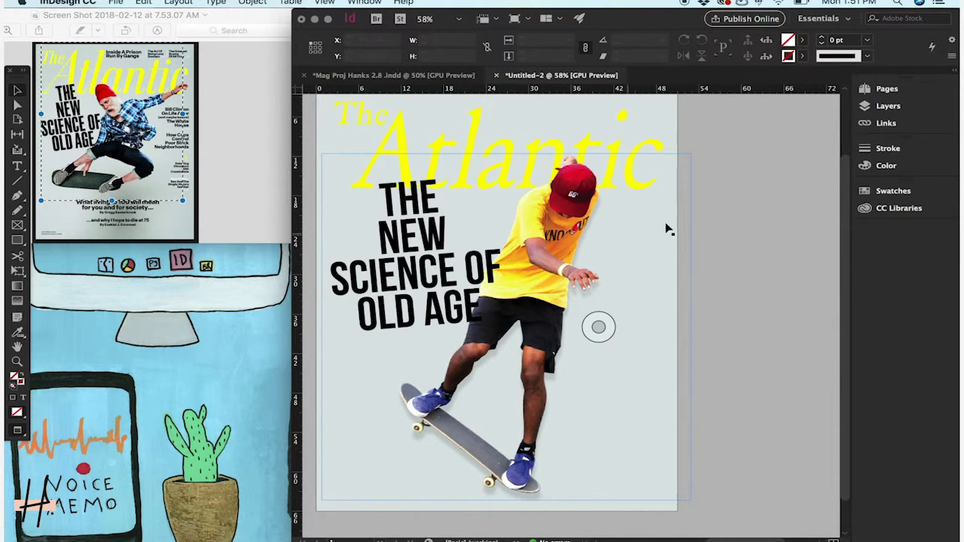
{"action": "left_click", "coordinate": [764, 199]}
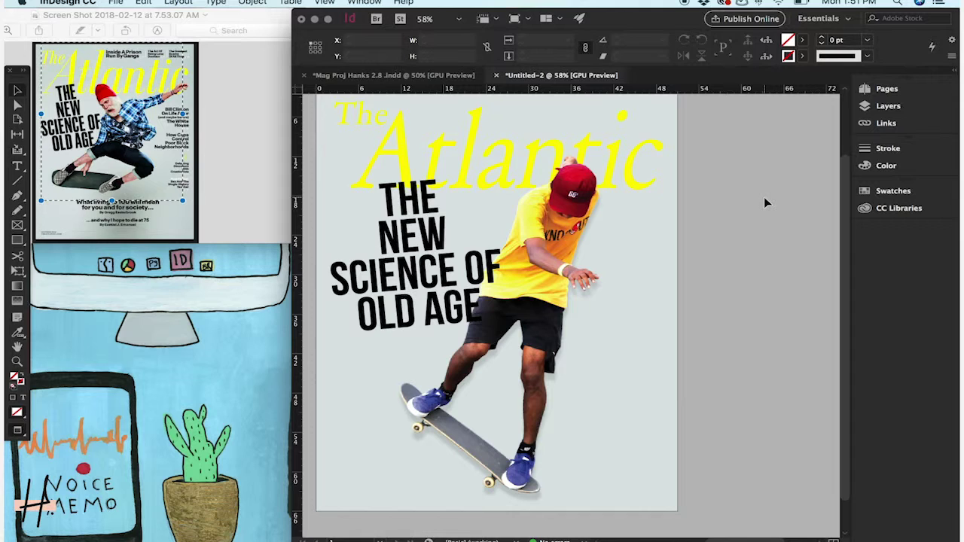
- Draw a rectangular frame about 12p2 wide and 4p5 high in the cover's lower-left margin corner
{"action": "scroll", "coordinate": [764, 197], "scroll_direction": "down", "scroll_amount": 2}
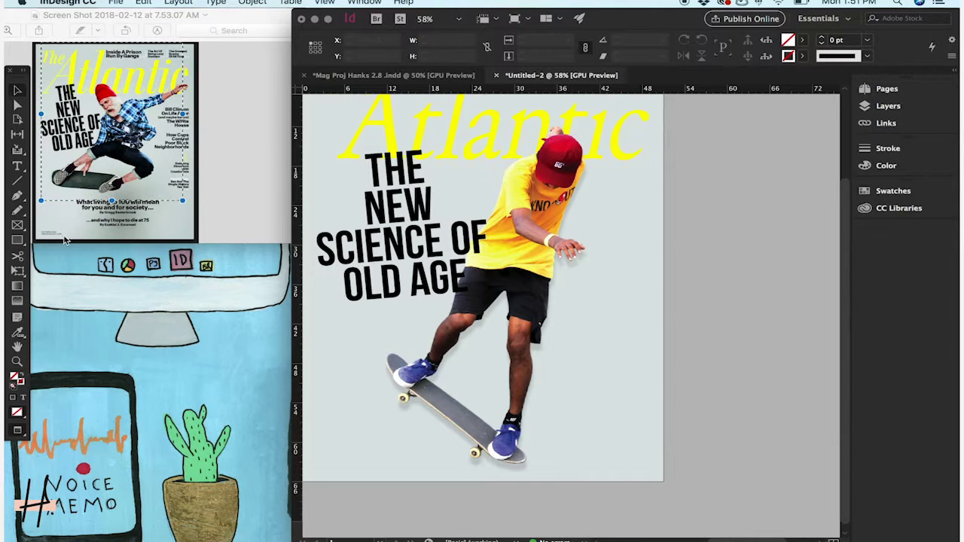
{"action": "left_click", "coordinate": [18, 224]}
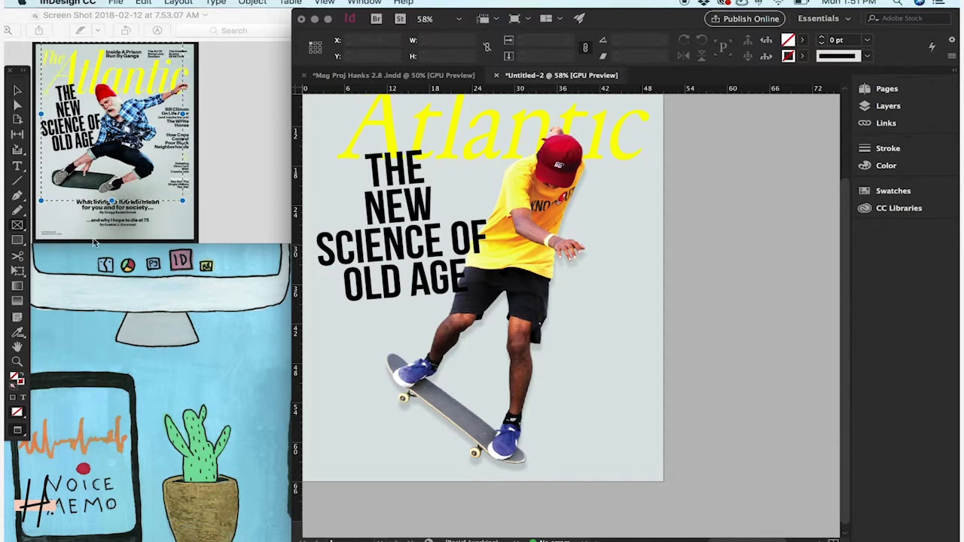
{"action": "scroll", "coordinate": [312, 445], "scroll_direction": "left", "scroll_amount": 2}
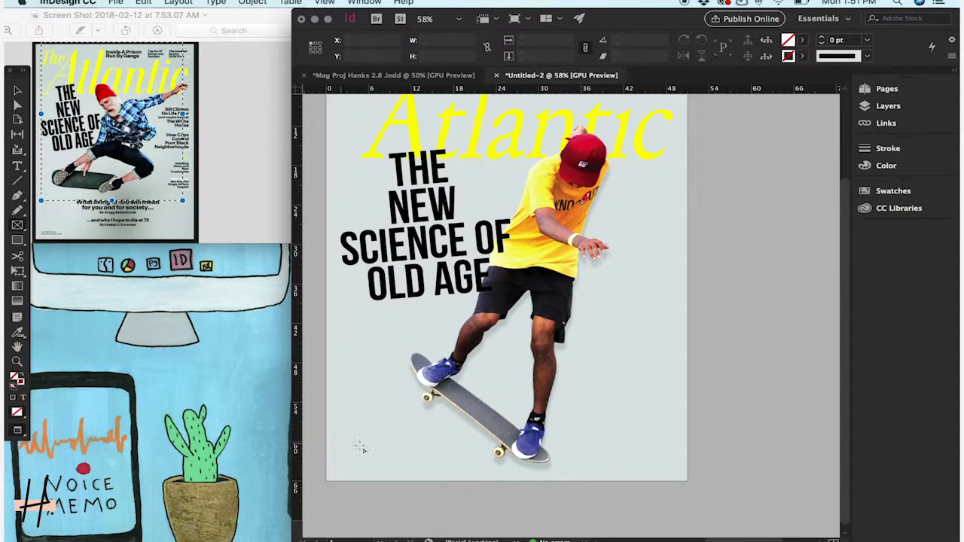
{"action": "key", "text": "w"}
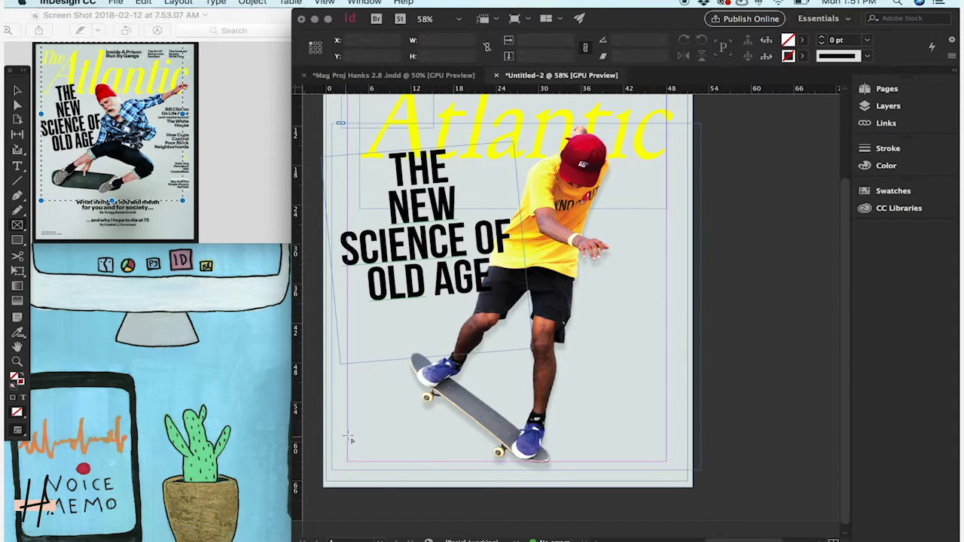
{"action": "left_click_drag", "start_coordinate": [346, 433], "coordinate": [435, 465]}
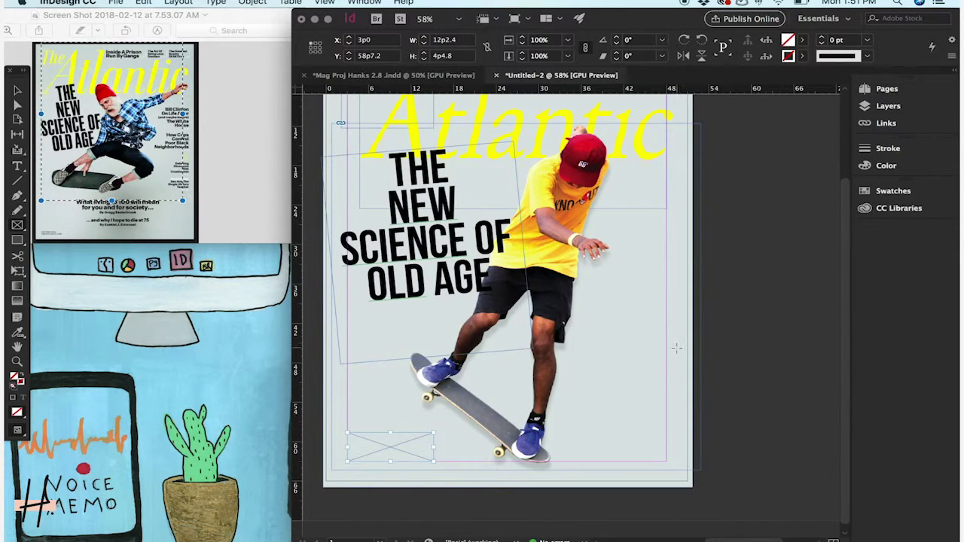
- Enter October 2014 and THEATLANTIC.COM as two all-caps lines in the lower-left frame
{"action": "left_click", "coordinate": [18, 167]}
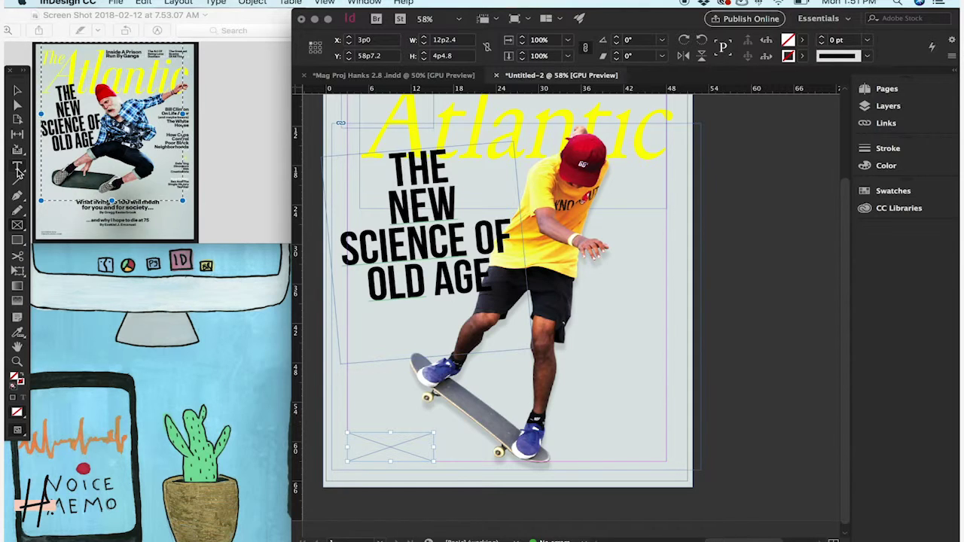
{"action": "left_click", "coordinate": [369, 441]}
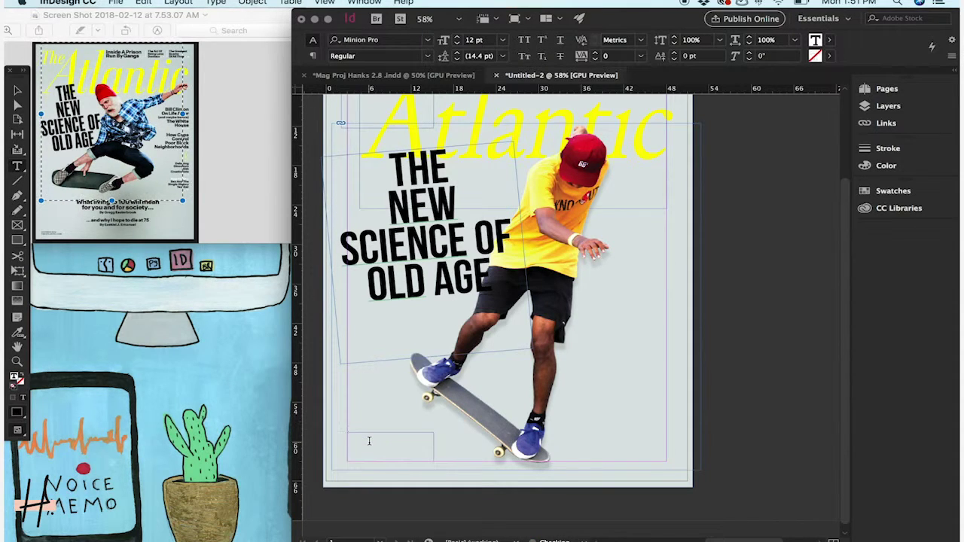
{"action": "type", "text": "ber 2014"}
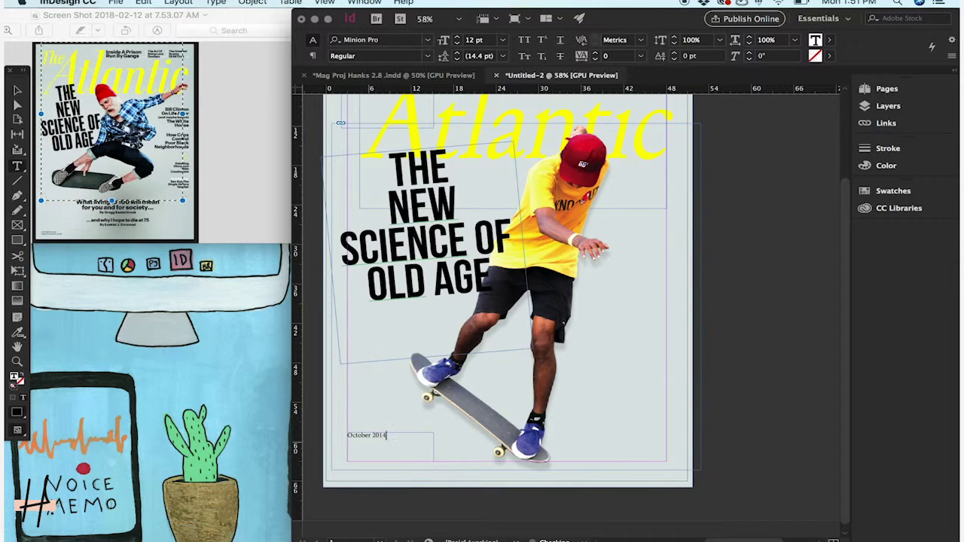
{"action": "left_click_drag", "start_coordinate": [347, 435], "coordinate": [389, 437]}
{"action": "left_click", "coordinate": [525, 41]}
{"action": "left_click", "coordinate": [411, 435]}
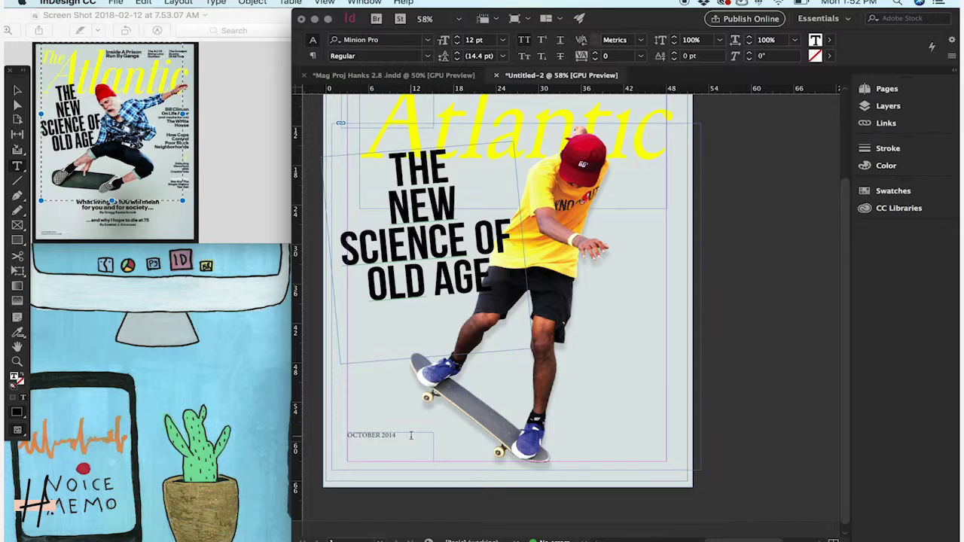
{"action": "type", "text": "THEATLANTIC.COM"}
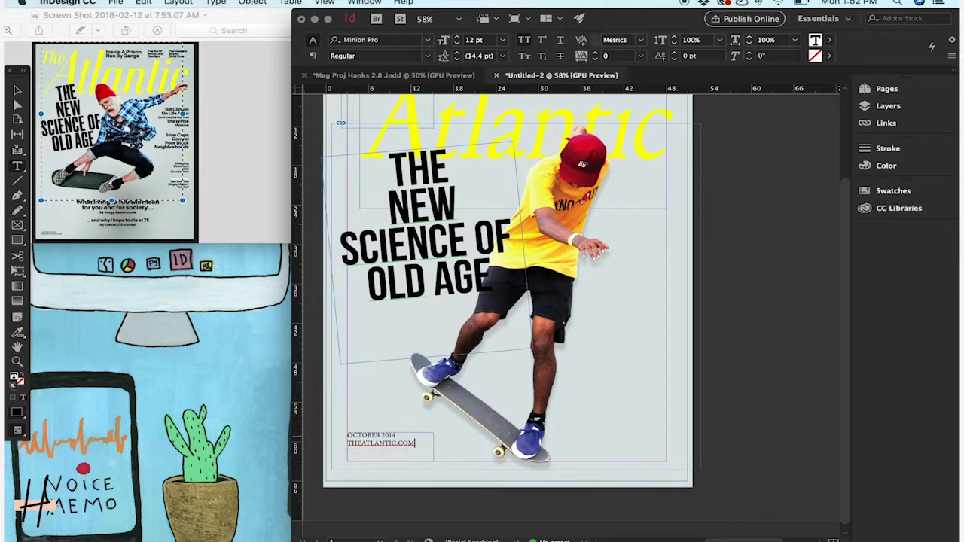
- Set the date and website lines in the masthead's Day Roman font
{"action": "left_click", "coordinate": [340, 340]}
{"action": "left_click", "coordinate": [682, 116]}
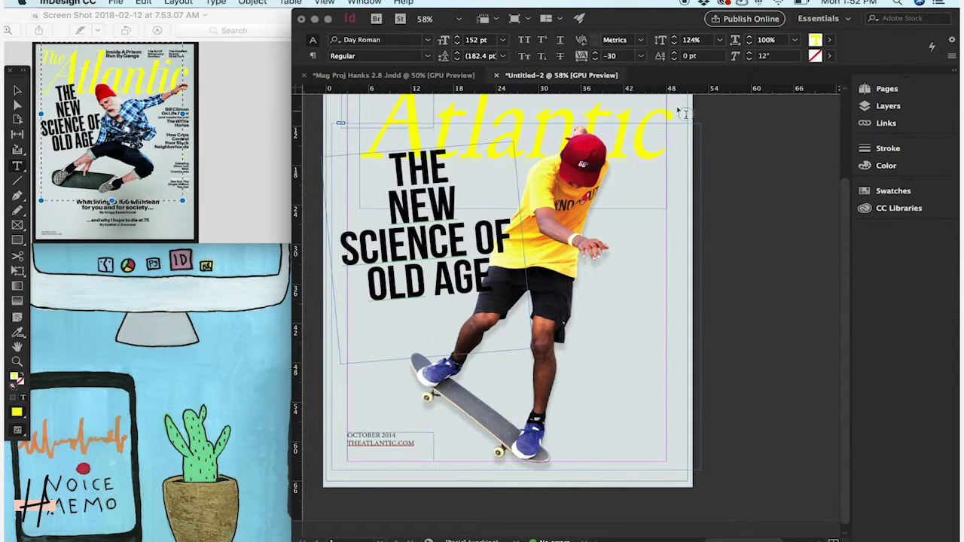
{"action": "left_click", "coordinate": [367, 449]}
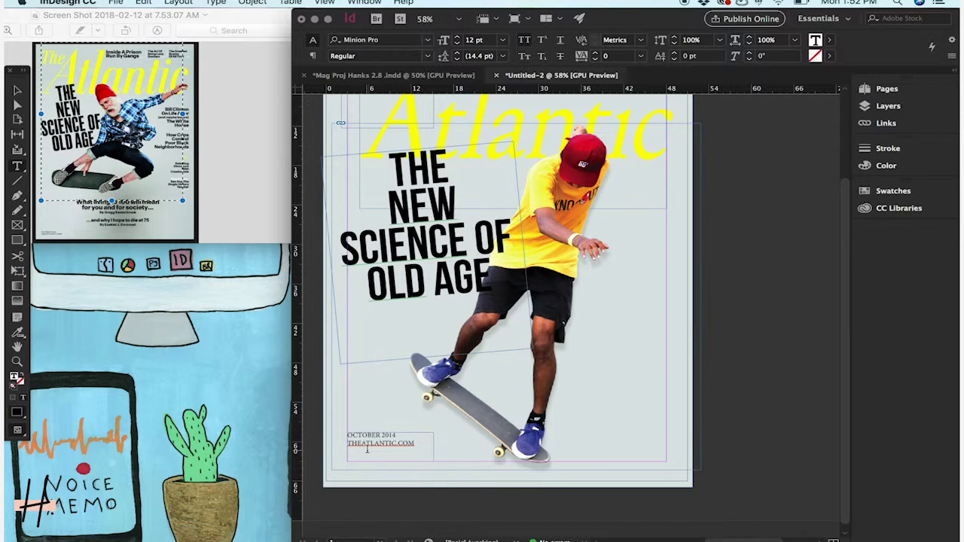
{"action": "left_click_drag", "start_coordinate": [414, 444], "coordinate": [345, 434]}
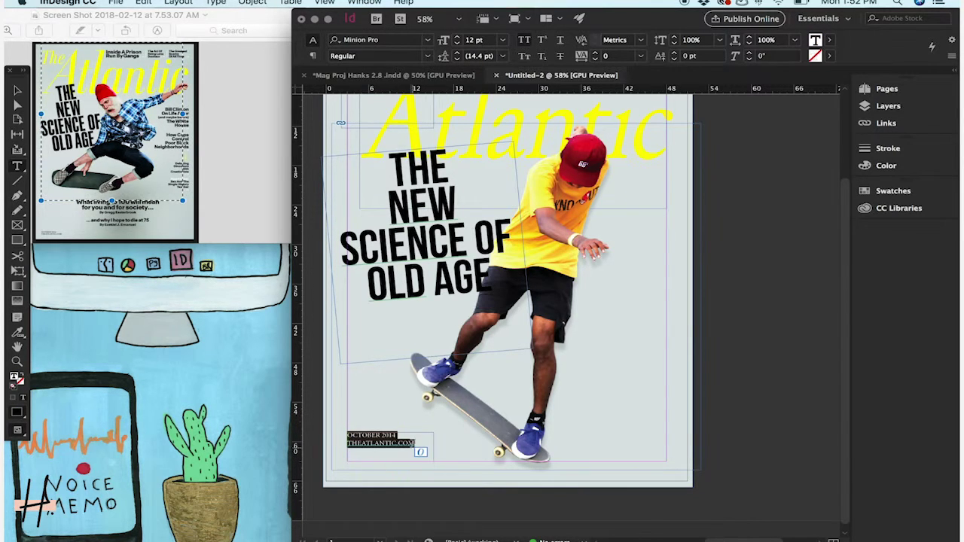
{"action": "left_click", "coordinate": [381, 41]}
{"action": "type", "text": "DAY"}
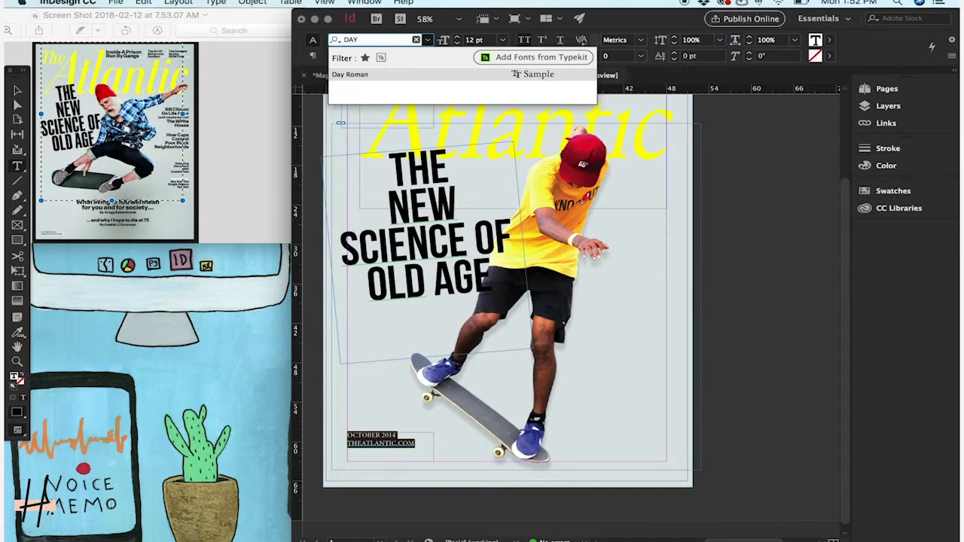
{"action": "key", "text": "Return"}
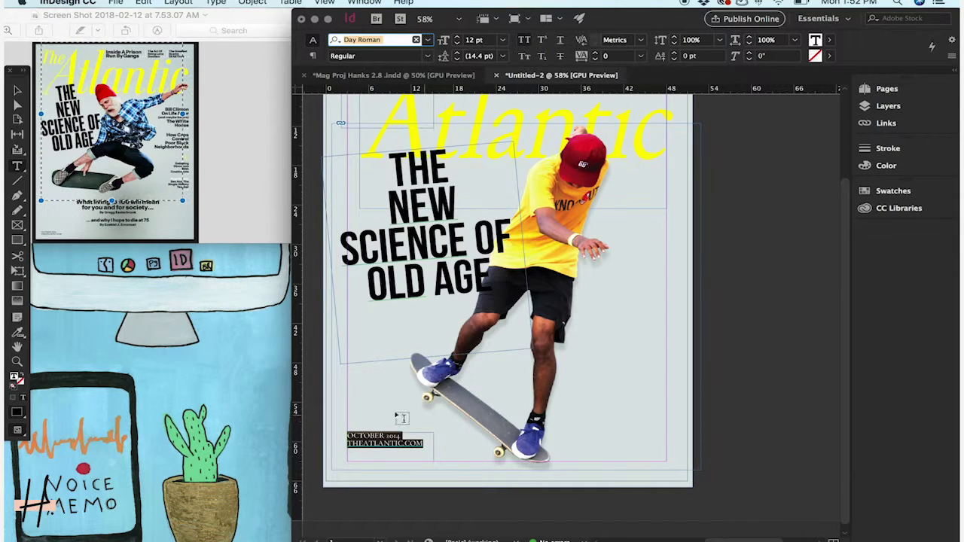
- Reduce the date and website text to 9 pt and set its leading to 14 pt
{"action": "left_click", "coordinate": [456, 44]}
{"action": "left_click", "coordinate": [456, 44]}
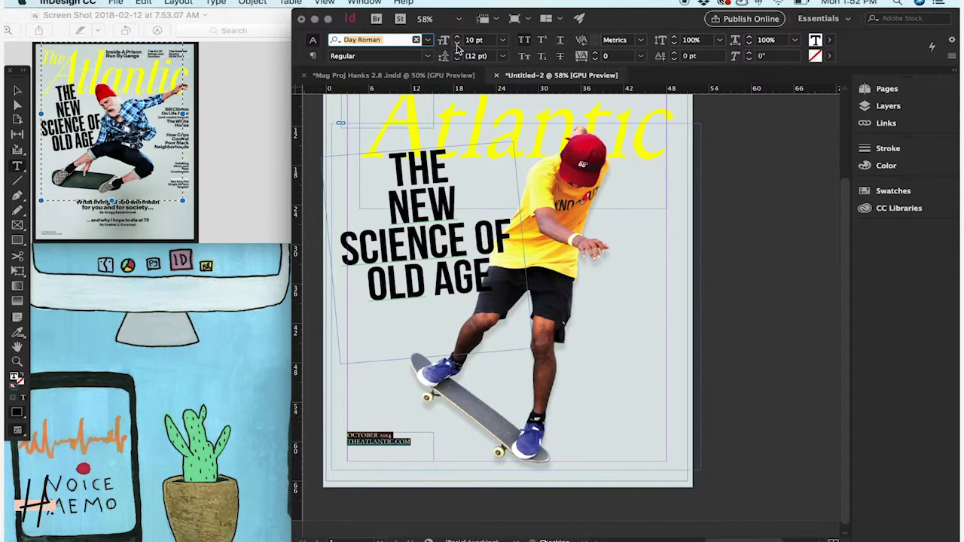
{"action": "left_click", "coordinate": [457, 43]}
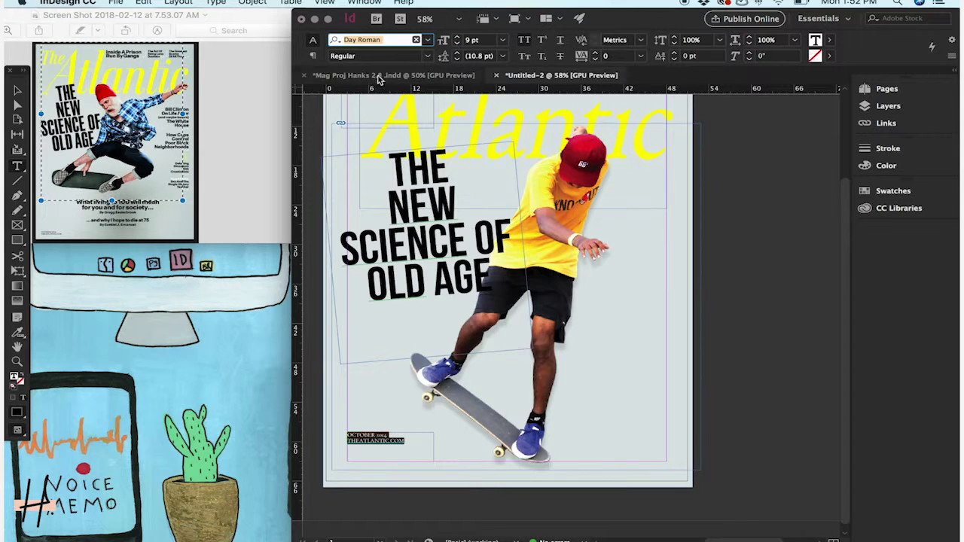
{"action": "left_click", "coordinate": [457, 54]}
{"action": "left_click", "coordinate": [456, 54]}
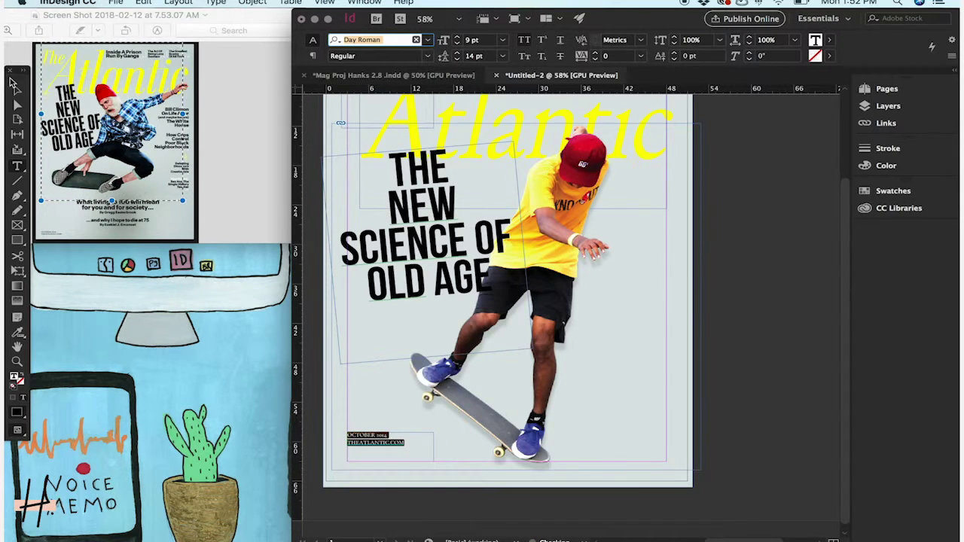
- Shorten the date frame from its upper edge to about 3p1 high, nudge it down to Y 60p5.8, and preview the cover
{"action": "key", "text": "Escape"}
{"action": "left_click_drag", "start_coordinate": [391, 435], "coordinate": [391, 443]}
{"action": "key", "text": "Down"}
{"action": "key", "text": "Down"}
{"action": "key", "text": "Down"}
{"action": "key", "text": "Down"}
{"action": "key", "text": "Down"}
{"action": "key", "text": "Down"}
{"action": "key", "text": "Down"}
{"action": "key", "text": "Down"}
{"action": "key", "text": "Down"}
{"action": "key", "text": "Down"}
{"action": "key", "text": "Down"}
{"action": "key", "text": "Down"}
{"action": "key", "text": "Down"}
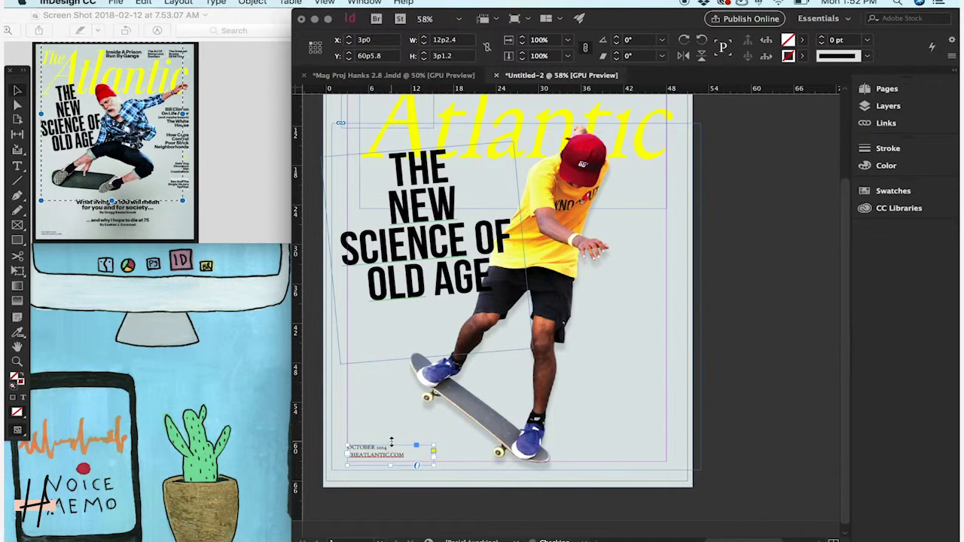
{"action": "left_click", "coordinate": [778, 472]}
{"action": "key", "text": "w"}
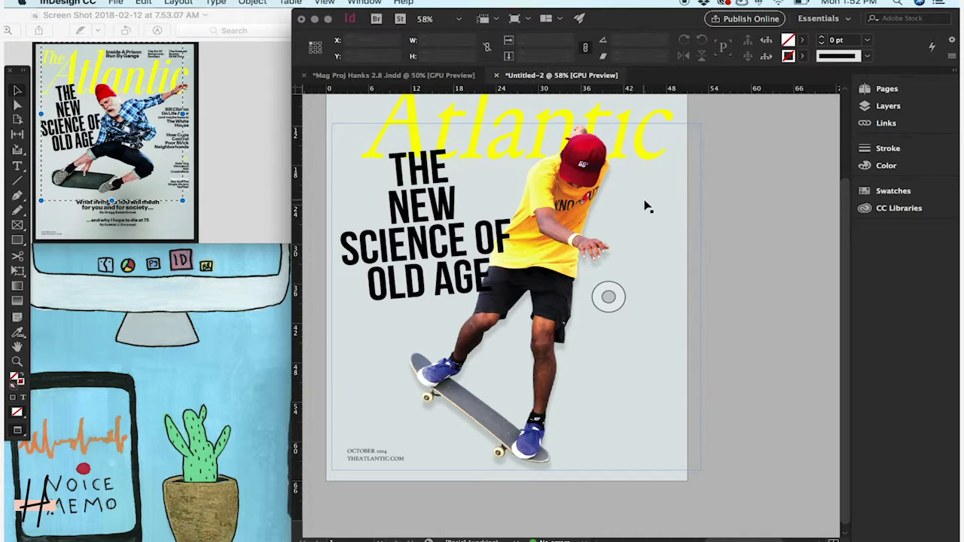
- Draw a rectangular frame about 9p6 wide and 4p11 high at the upper margin, above the middle of the masthead
{"action": "scroll", "coordinate": [586, 404], "scroll_direction": "up", "scroll_amount": 2}
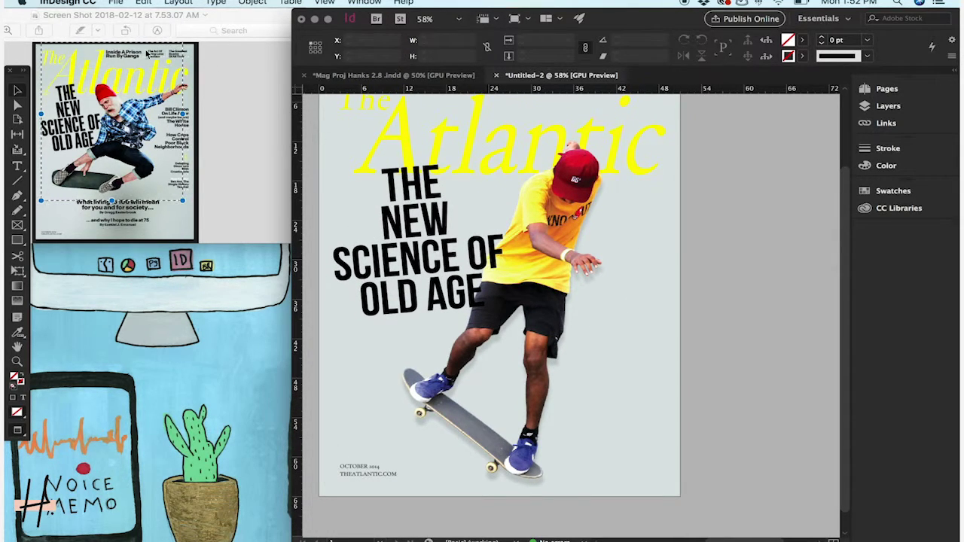
{"action": "scroll", "coordinate": [503, 196], "scroll_direction": "up", "scroll_amount": 5}
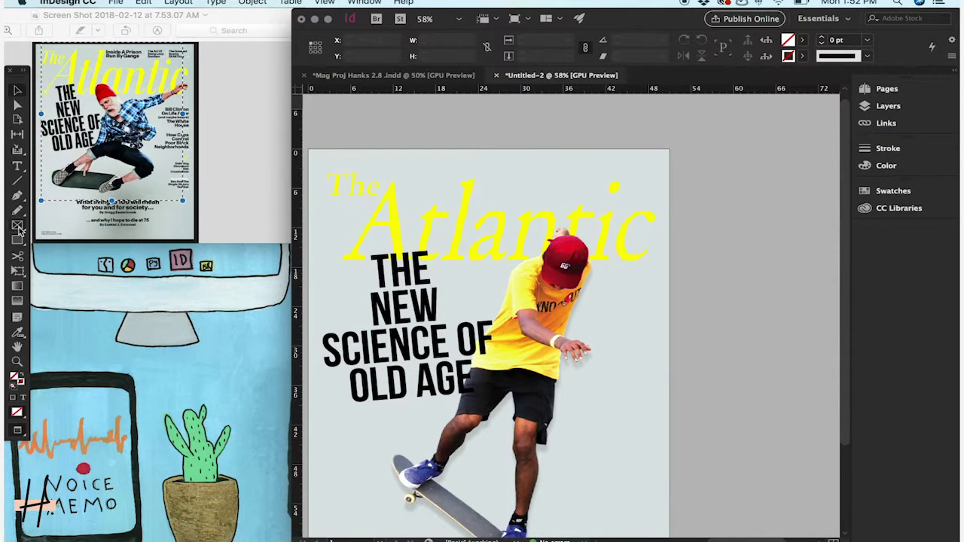
{"action": "key", "text": "w"}
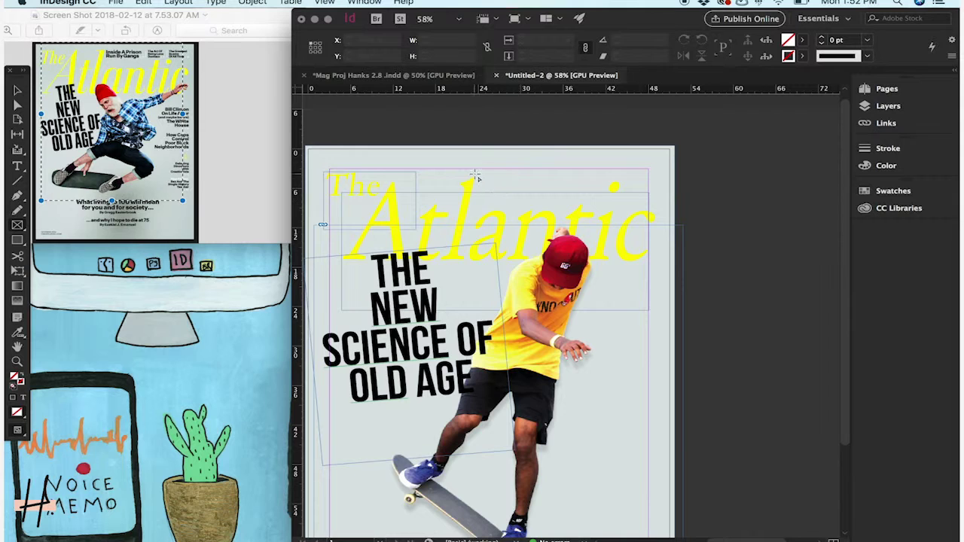
{"action": "mouse_move", "coordinate": [479, 167]}
{"action": "left_mouse_down"}
{"action": "mouse_move", "coordinate": [487, 204]}
{"action": "mouse_move", "coordinate": [546, 201]}
{"action": "left_mouse_up"}
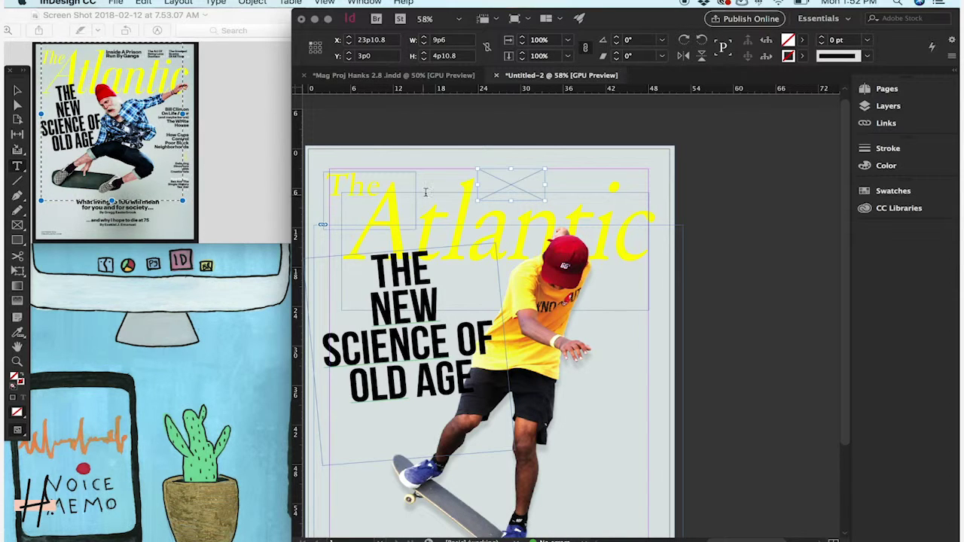
- Enter the coverline "Inside A Prison Run By Gangs" in the frame above the masthead
{"action": "left_click", "coordinate": [506, 186]}
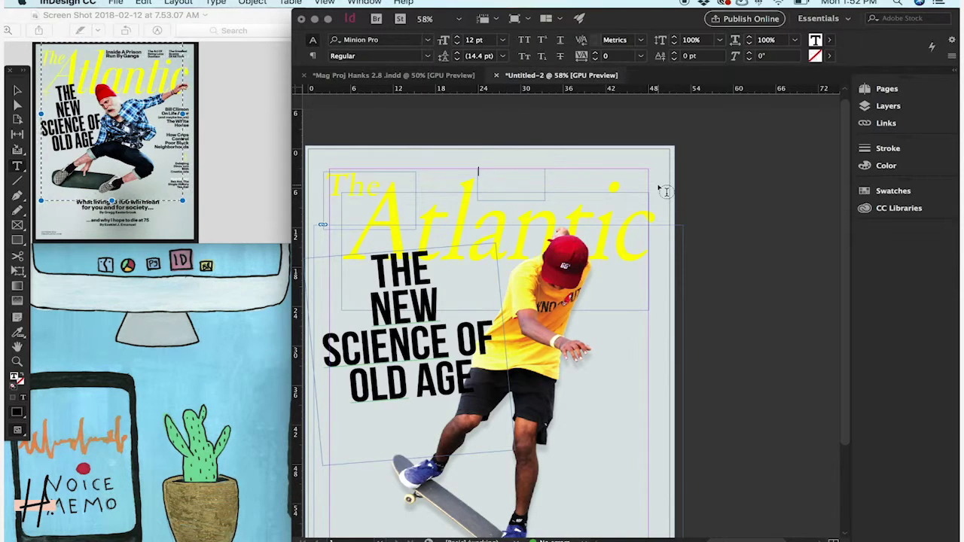
{"action": "type", "text": "INSIDE"}
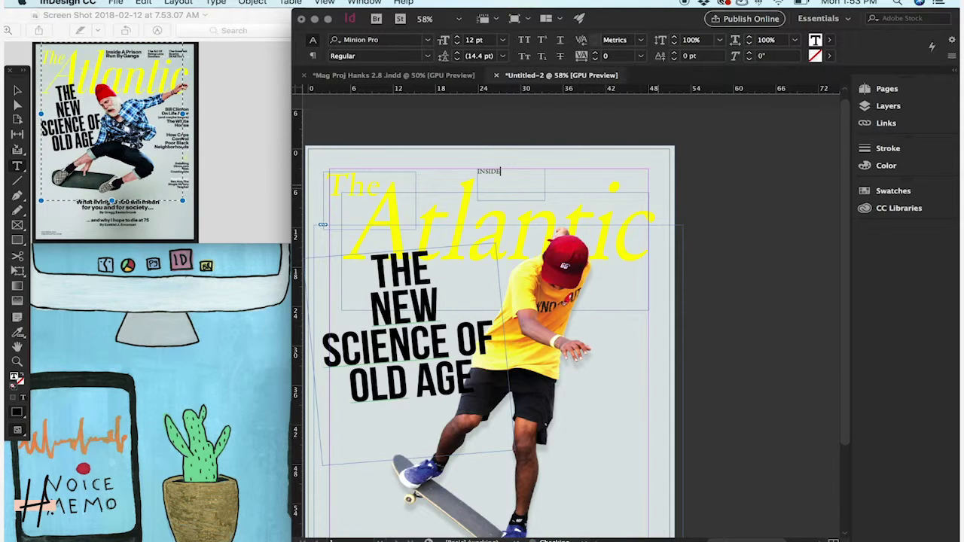
{"action": "key", "text": "BackSpace"}
{"action": "key", "text": "BackSpace"}
{"action": "key", "text": "BackSpace"}
{"action": "type", "text": "Ins"}
{"action": "type", "text": "Gangs"}
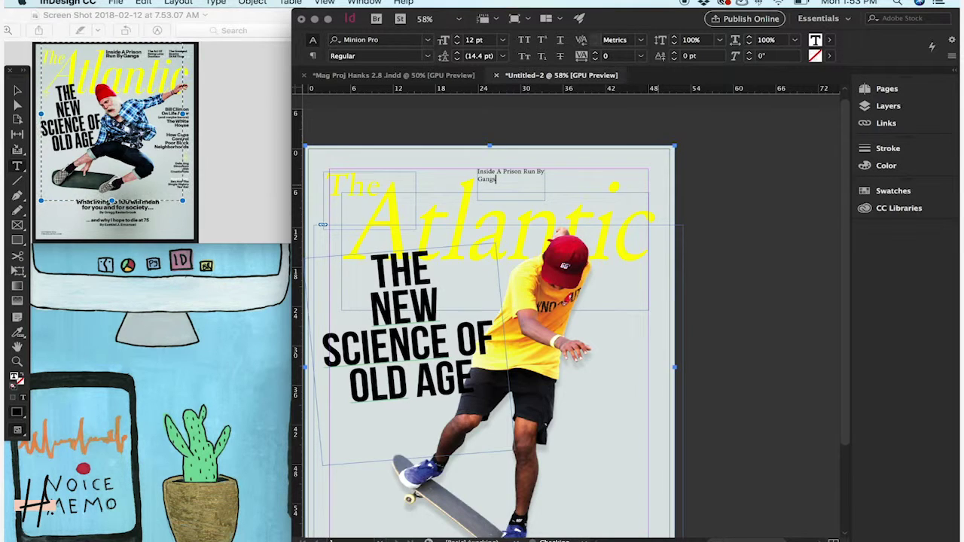
- Try the Bebas Neue Book font on the whole prison coverline
{"action": "key", "text": "super+a"}
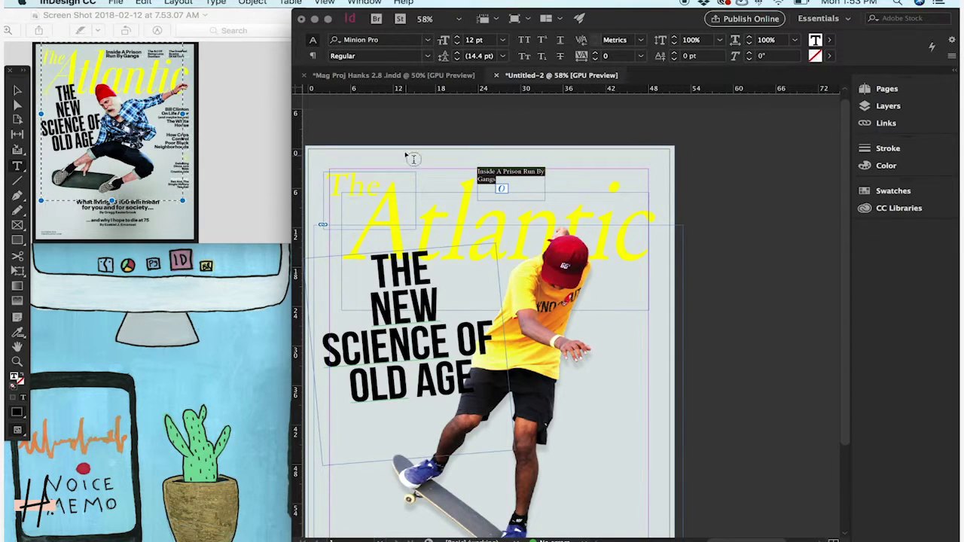
{"action": "left_click", "coordinate": [407, 45]}
{"action": "type", "text": "be"}
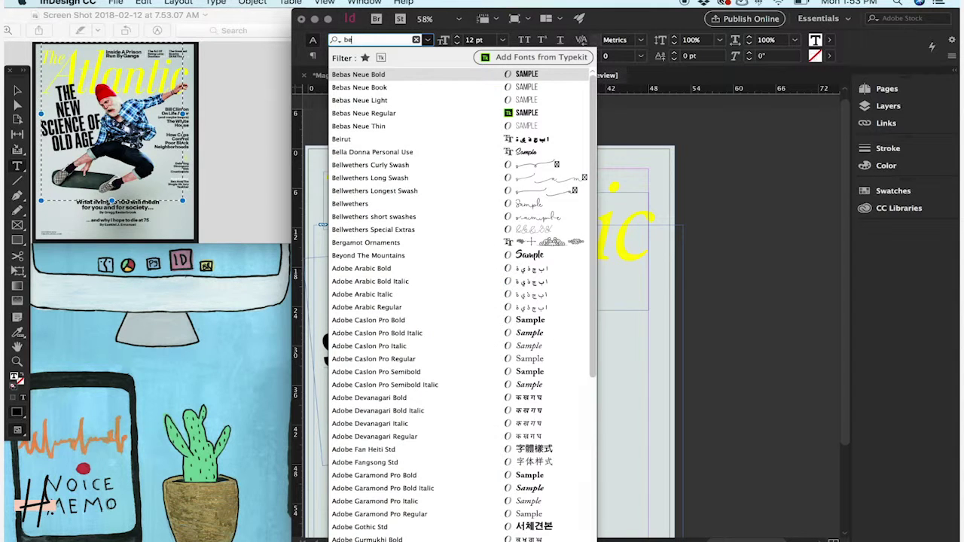
{"action": "left_click", "coordinate": [411, 86]}
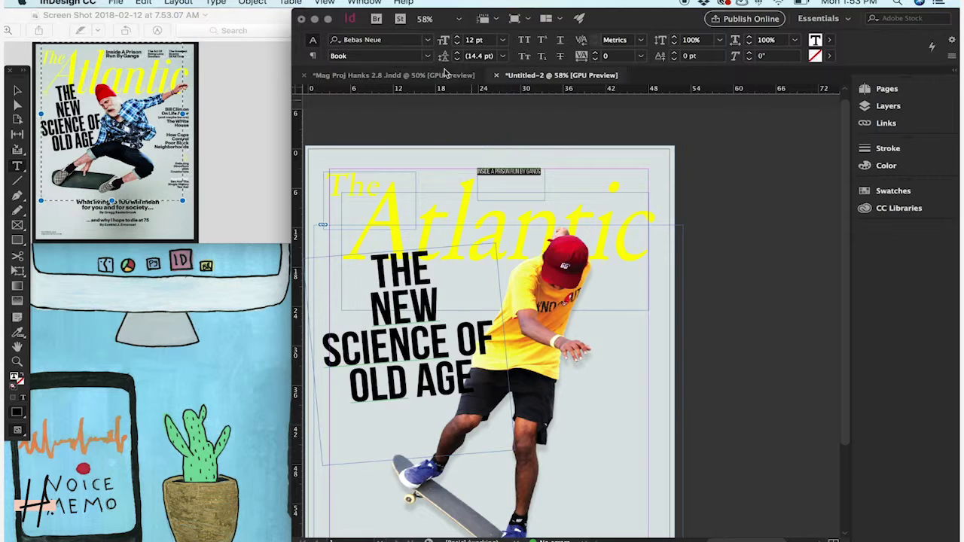
- Set the prison coverline in Oswald DemiBold at 16 pt
{"action": "left_click", "coordinate": [313, 40]}
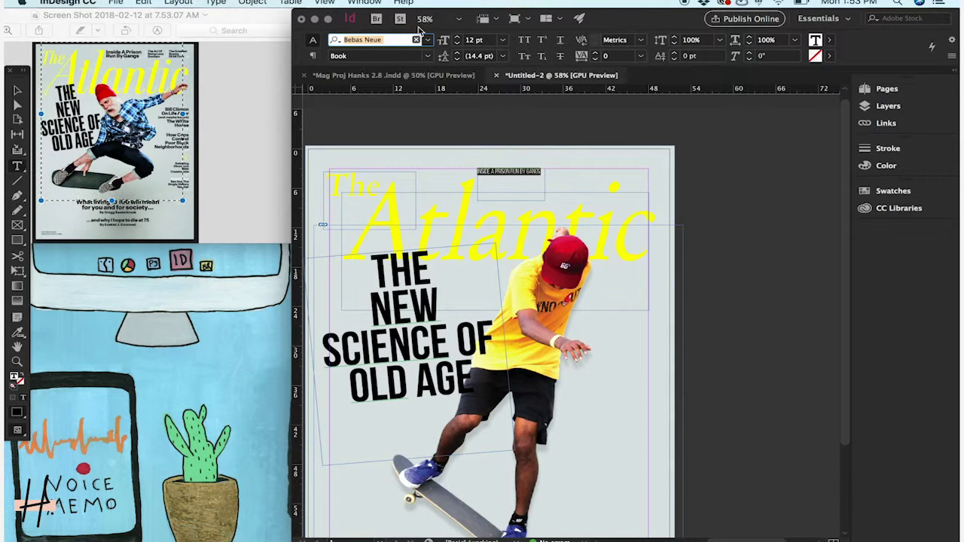
{"action": "type", "text": "osw"}
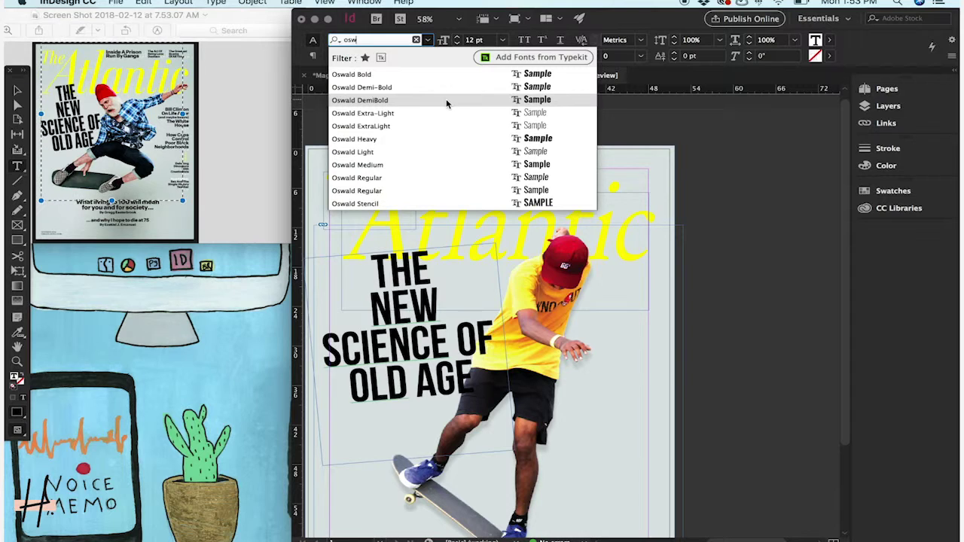
{"action": "left_click", "coordinate": [446, 99]}
{"action": "left_click", "coordinate": [457, 37]}
{"action": "left_click", "coordinate": [456, 37]}
{"action": "left_click", "coordinate": [456, 38]}
{"action": "left_click", "coordinate": [457, 38]}
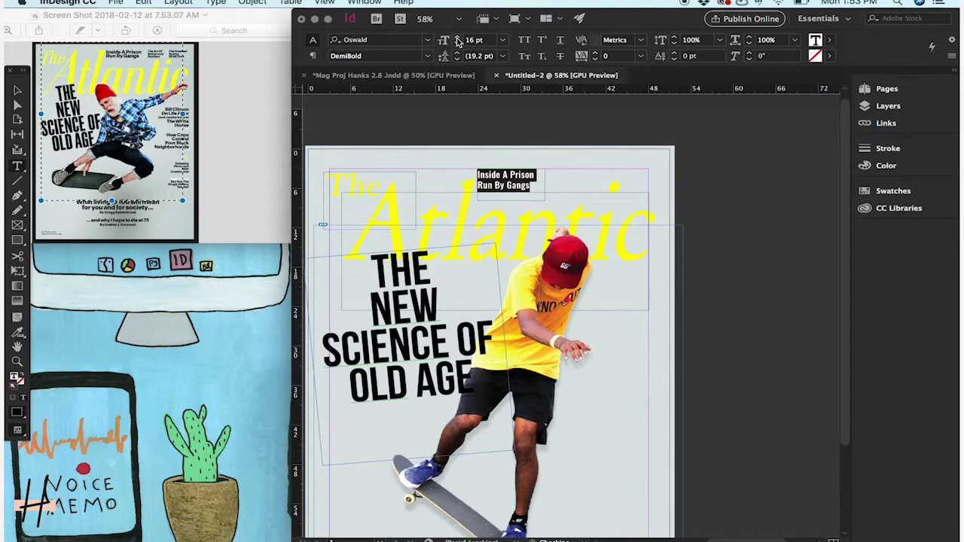
- Set the prison coverline's font size to 19 pt and its leading to 18 pt
{"action": "left_click", "coordinate": [457, 39]}
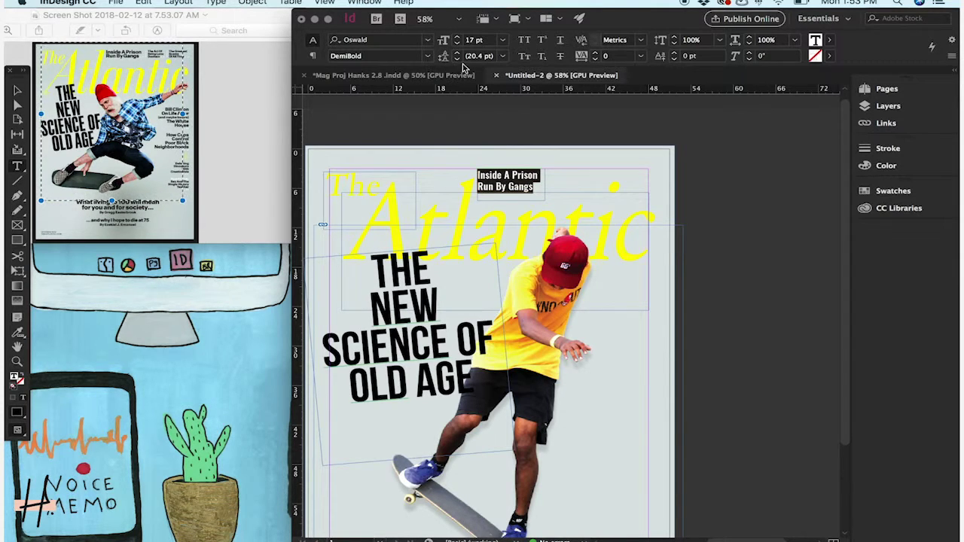
{"action": "left_click", "coordinate": [457, 60]}
{"action": "left_click", "coordinate": [456, 60]}
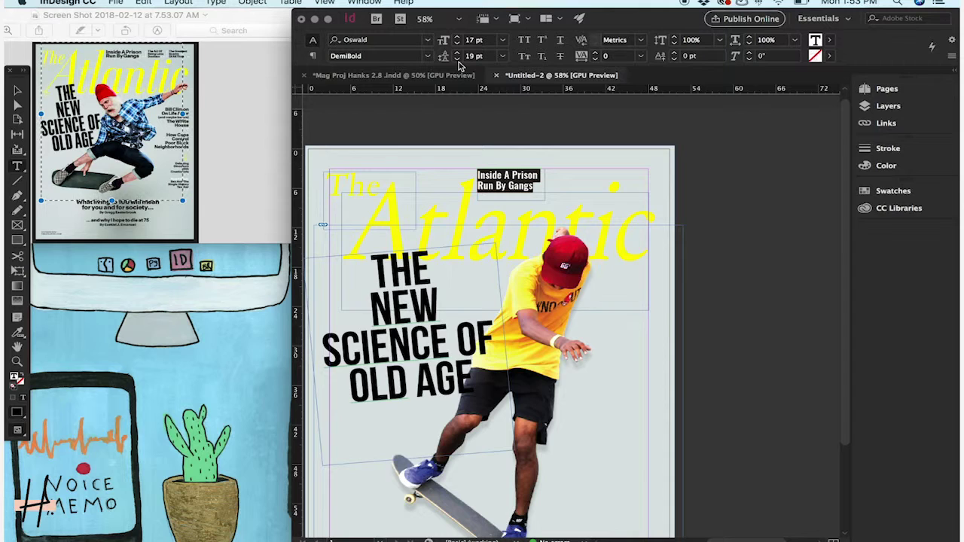
{"action": "left_click", "coordinate": [457, 61]}
{"action": "left_click", "coordinate": [456, 38]}
{"action": "left_click", "coordinate": [456, 38]}
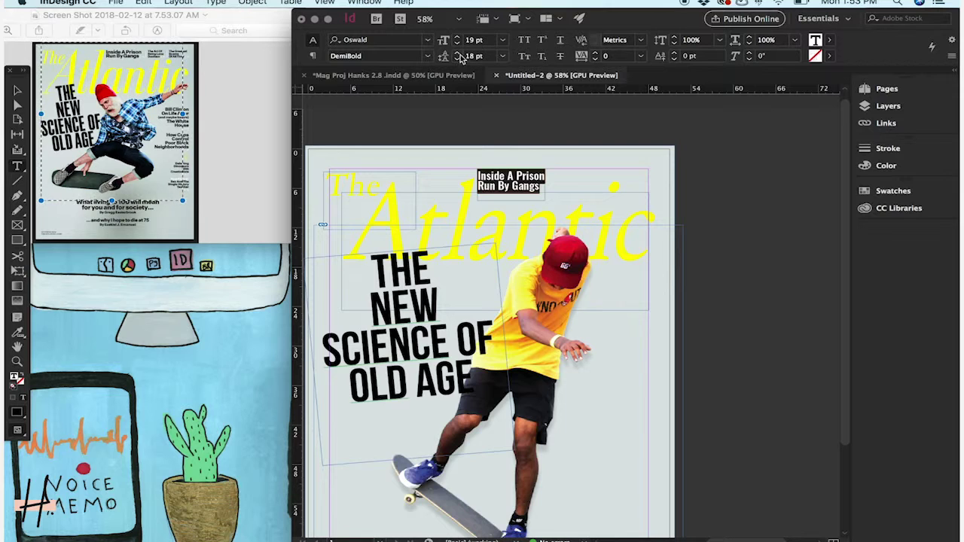
- Set the prison coverline's tracking to -30 and its horizontal scale to 108%
{"action": "left_click", "coordinate": [595, 59]}
{"action": "left_click", "coordinate": [595, 59]}
{"action": "left_click", "coordinate": [595, 59]}
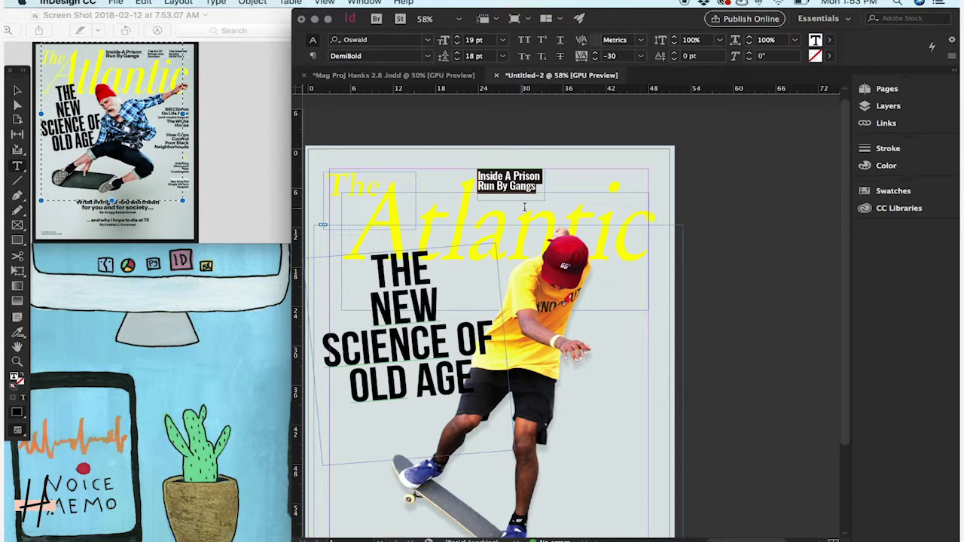
{"action": "left_click", "coordinate": [749, 37]}
{"action": "left_click", "coordinate": [750, 38]}
{"action": "left_click", "coordinate": [750, 38]}
{"action": "left_click", "coordinate": [749, 37]}
{"action": "left_click", "coordinate": [749, 38]}
{"action": "left_click", "coordinate": [749, 38]}
{"action": "left_click", "coordinate": [749, 37]}
{"action": "left_click", "coordinate": [749, 38]}
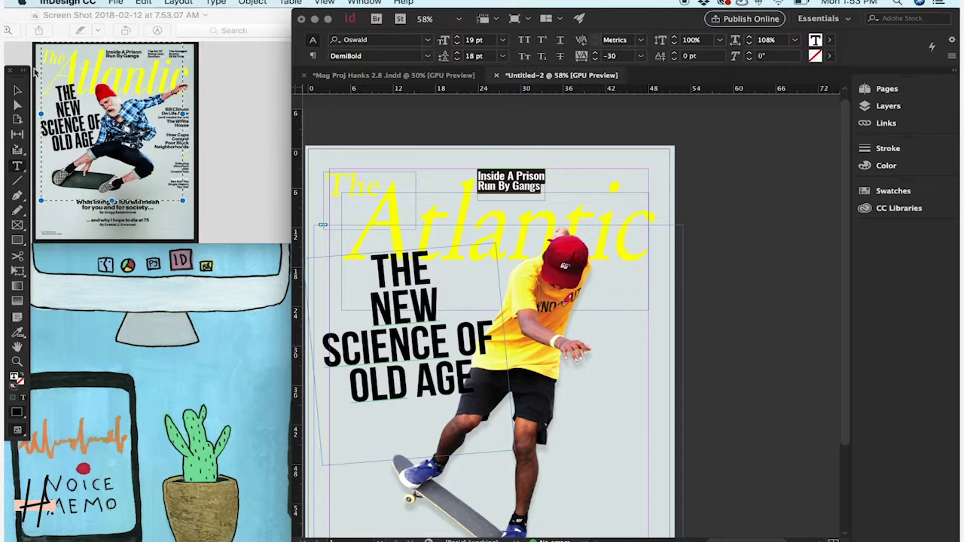
{"action": "left_click", "coordinate": [17, 90]}
{"action": "left_click", "coordinate": [635, 130]}
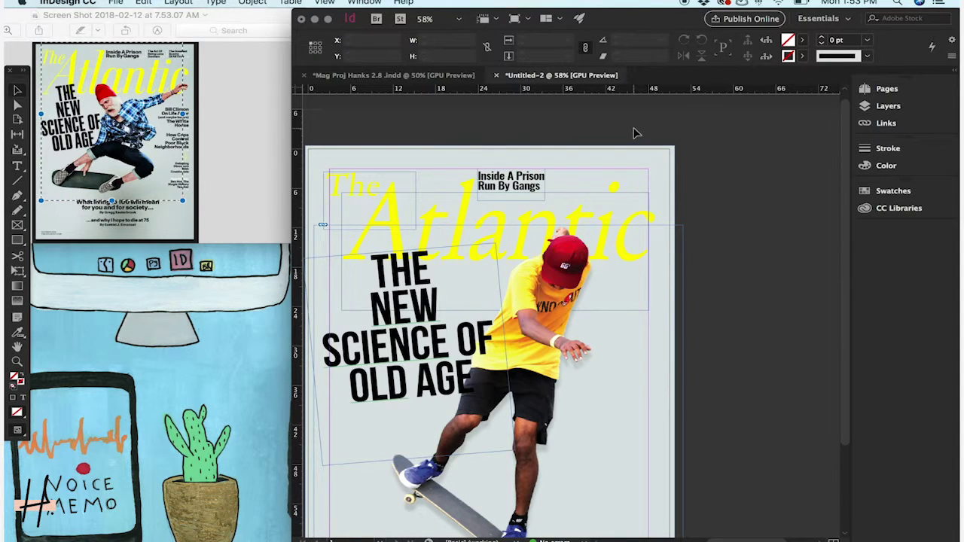
{"action": "key", "text": "w"}
{"action": "key", "text": "w"}
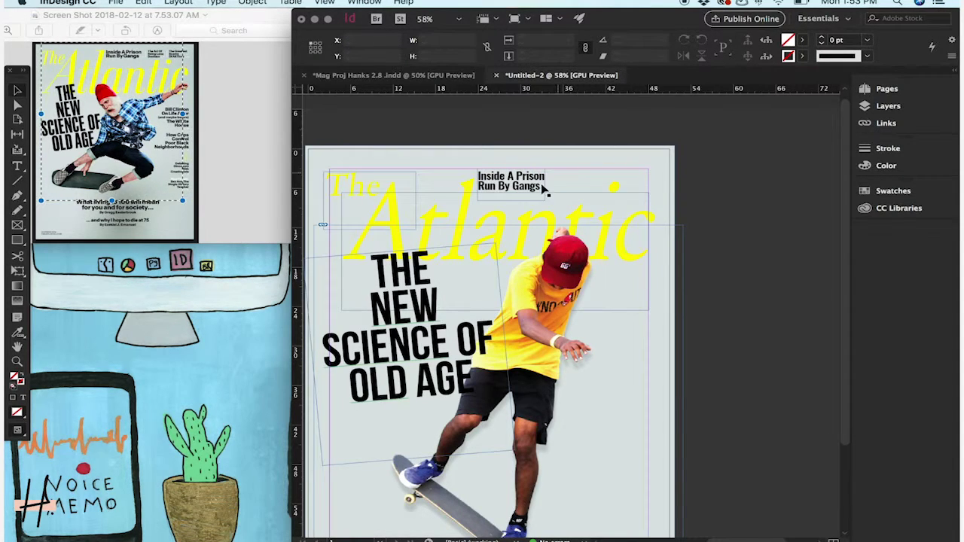
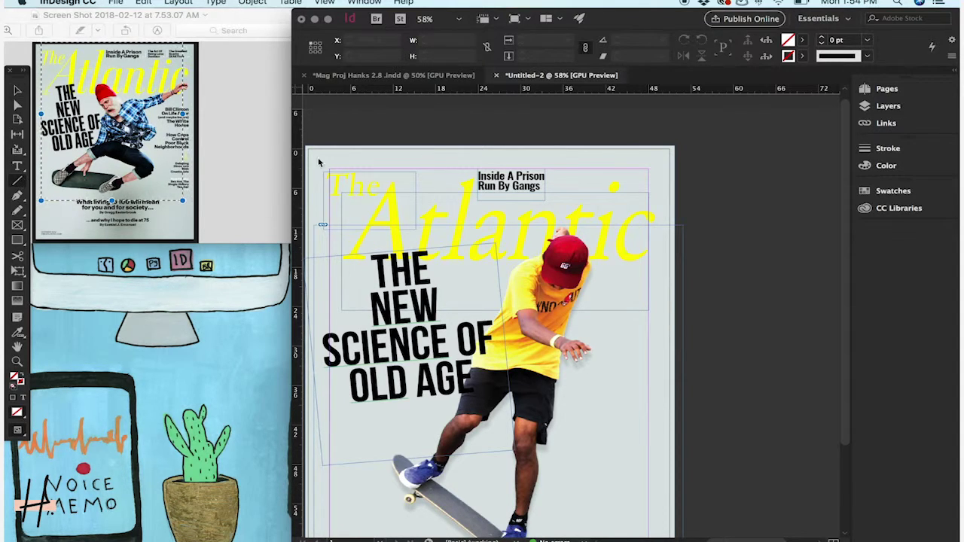
- Draw a vertical line about 3p7.6 long immediately right of the prison coverline
{"action": "key", "text": "w"}
{"action": "key", "text": "w"}
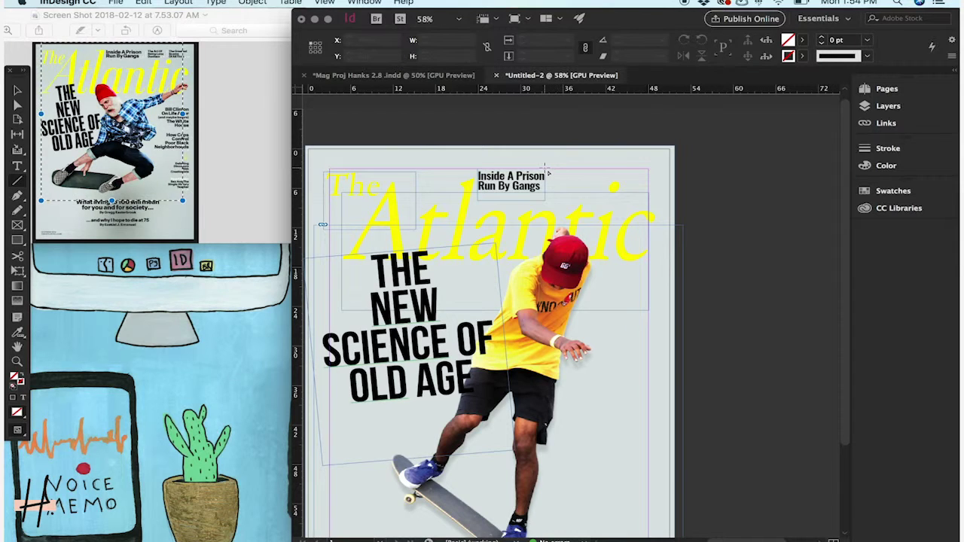
{"action": "left_click_drag", "start_coordinate": [547, 174], "coordinate": [549, 198]}
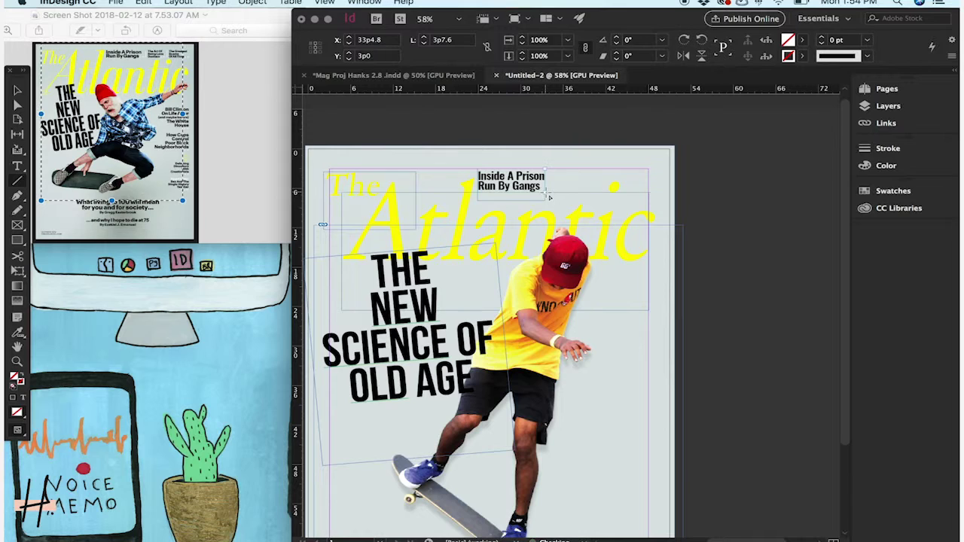
- Give the vertical line a Paper fill and a 2 pt Paper stroke, and preview the cover without guides
{"action": "left_click", "coordinate": [802, 40]}
{"action": "left_click", "coordinate": [719, 98]}
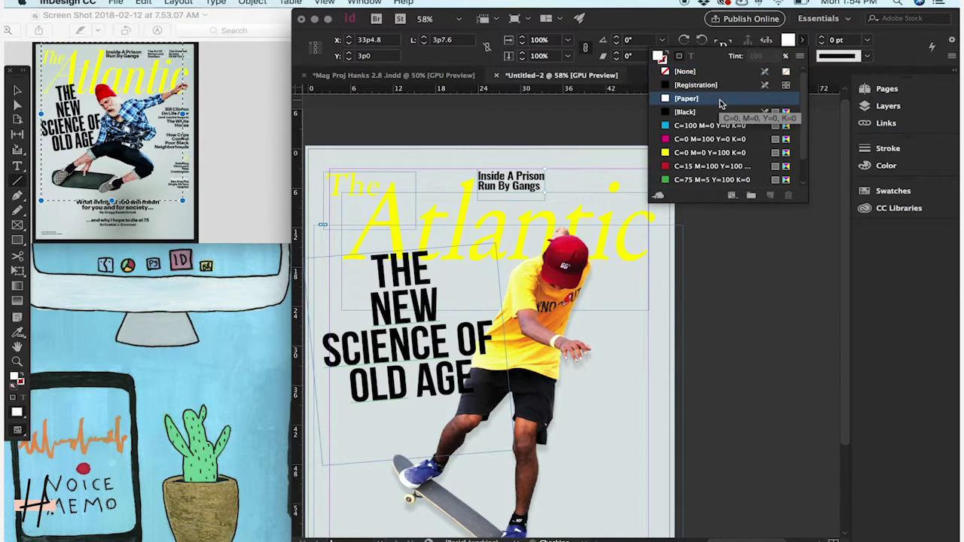
{"action": "left_click", "coordinate": [802, 55]}
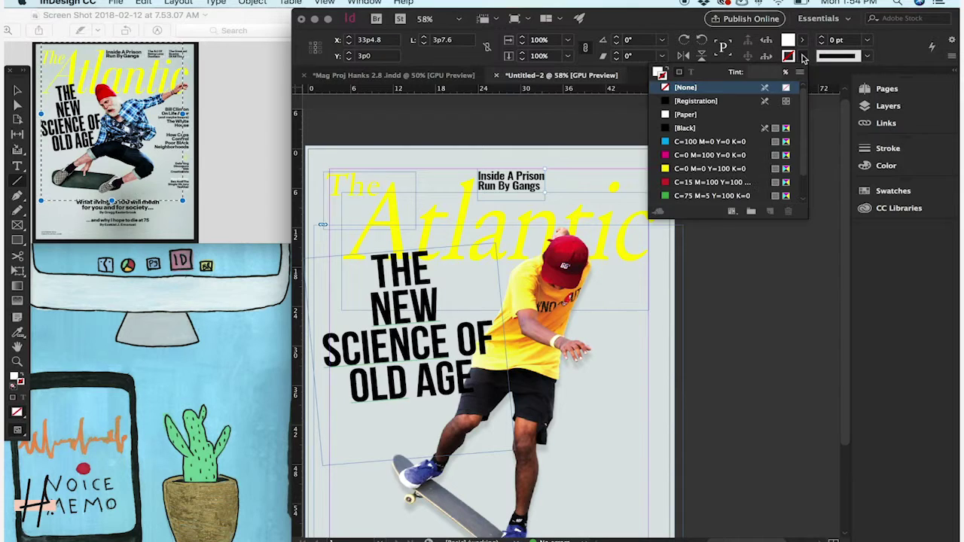
{"action": "left_click", "coordinate": [711, 113]}
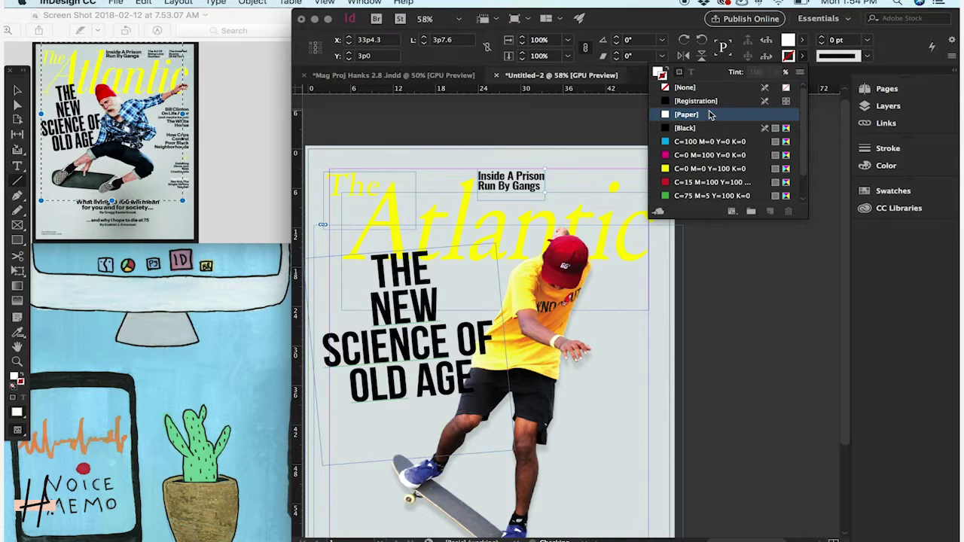
{"action": "left_click", "coordinate": [823, 39]}
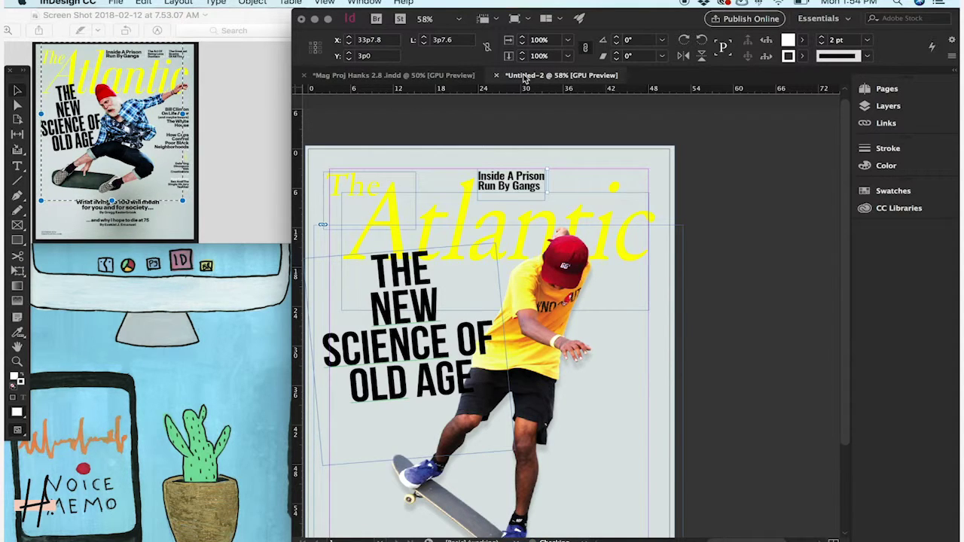
{"action": "left_click", "coordinate": [766, 197]}
{"action": "key", "text": "w"}
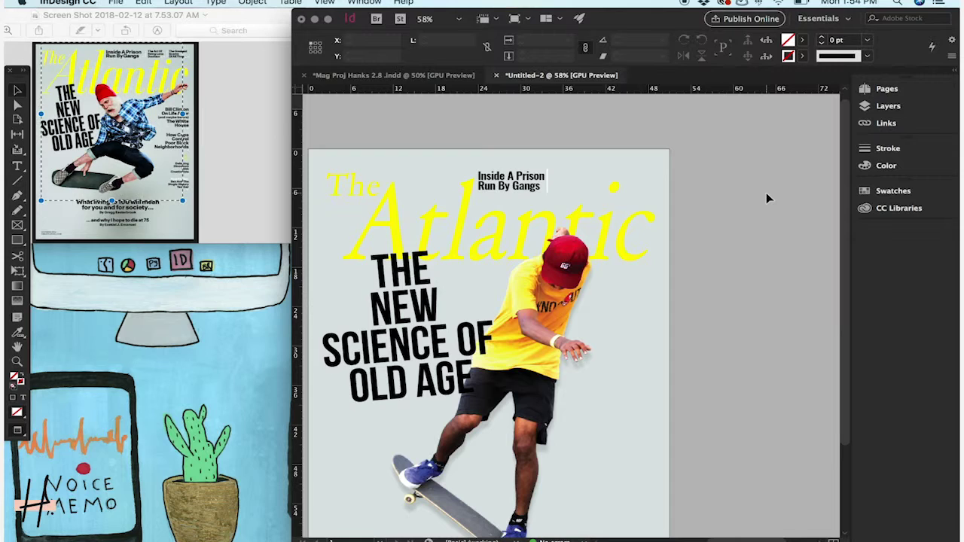
- Nudge the white divider line right, away from the prison coverline, to X 35p0.8
{"action": "left_click", "coordinate": [548, 191]}
{"action": "key", "text": "Right"}
{"action": "key", "text": "Right"}
{"action": "key", "text": "Right"}
{"action": "key", "text": "Right"}
{"action": "key", "text": "Right"}
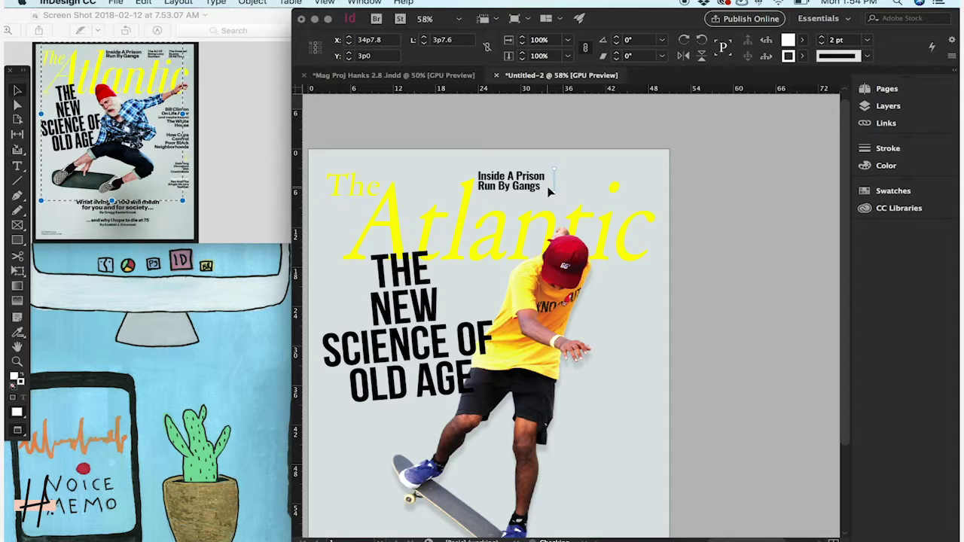
{"action": "key", "text": "Right"}
{"action": "key", "text": "Right"}
{"action": "key", "text": "Right"}
{"action": "key", "text": "Right"}
{"action": "key", "text": "Right"}
{"action": "left_click", "coordinate": [762, 202]}
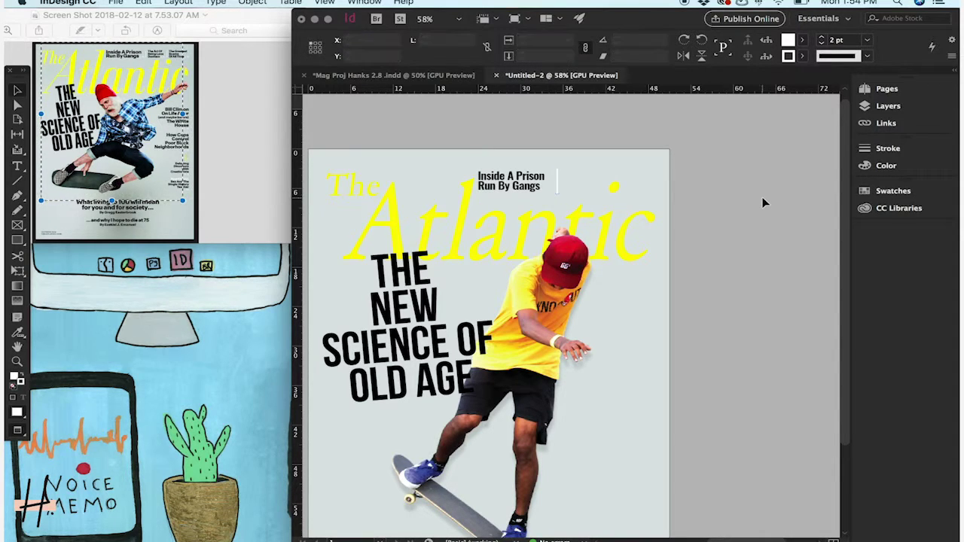
- Draw a text frame about 7p4 wide and 3p6 high above the divider line and enter "pg. 46"
{"action": "left_click", "coordinate": [18, 224]}
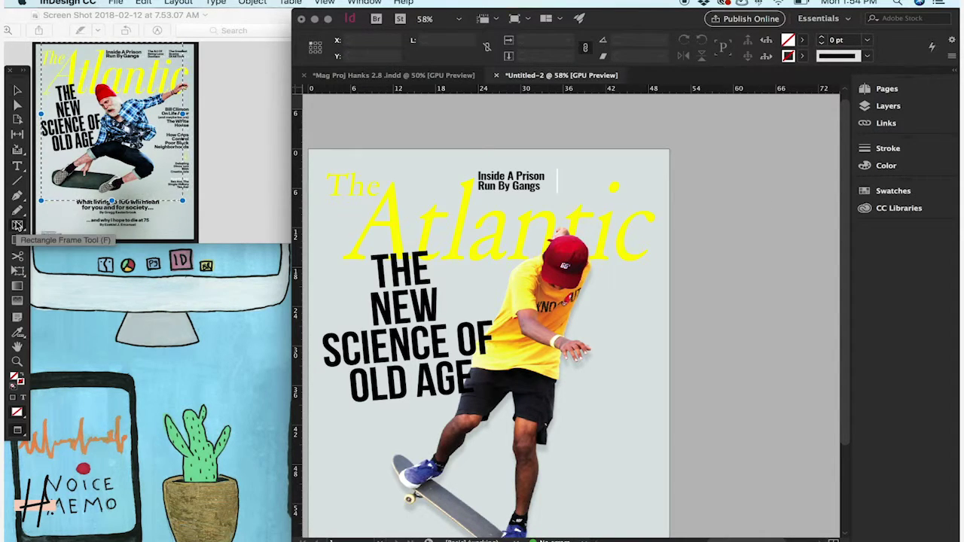
{"action": "left_click_drag", "start_coordinate": [557, 149], "coordinate": [609, 172]}
{"action": "left_click", "coordinate": [18, 167]}
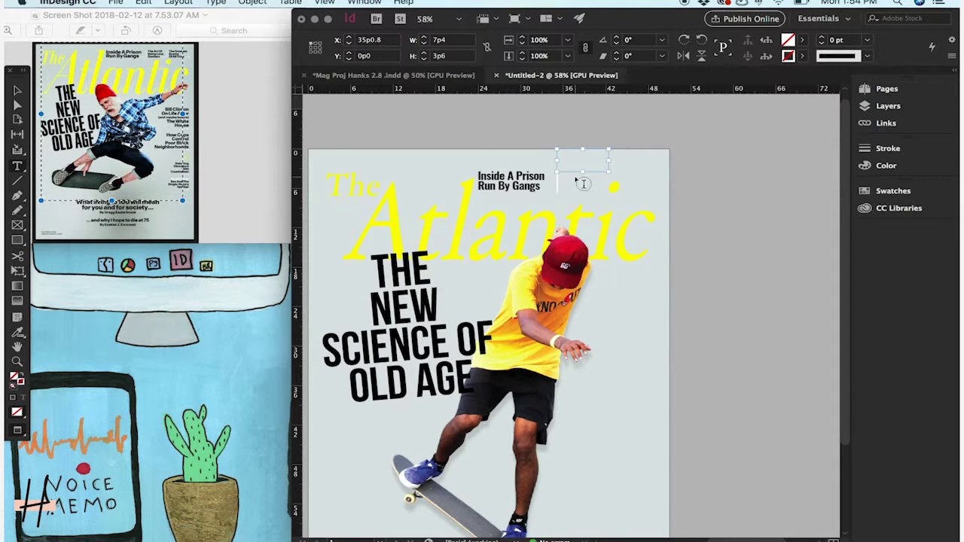
{"action": "left_click", "coordinate": [566, 155]}
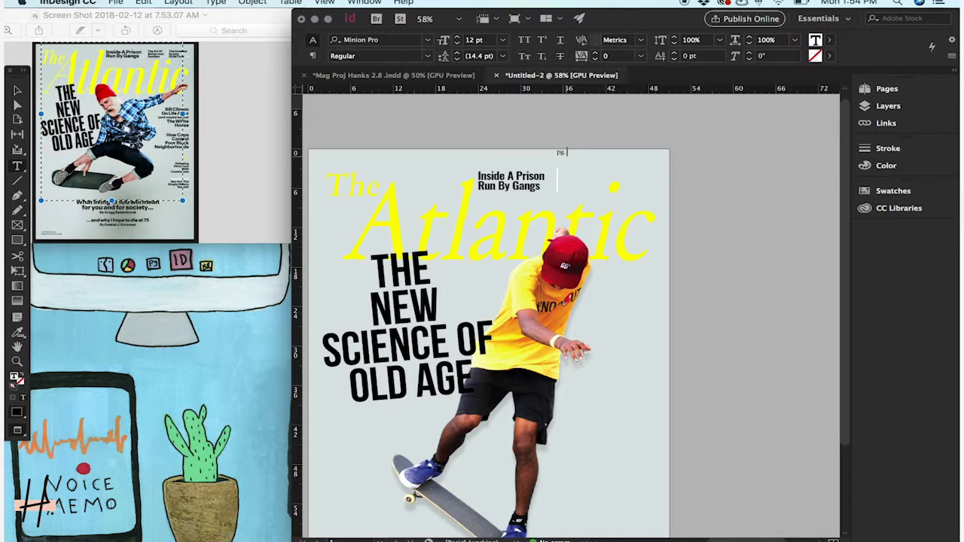
- Set the page reference in Day Roman and colour its text Paper
{"action": "left_click_drag", "start_coordinate": [575, 153], "coordinate": [556, 152]}
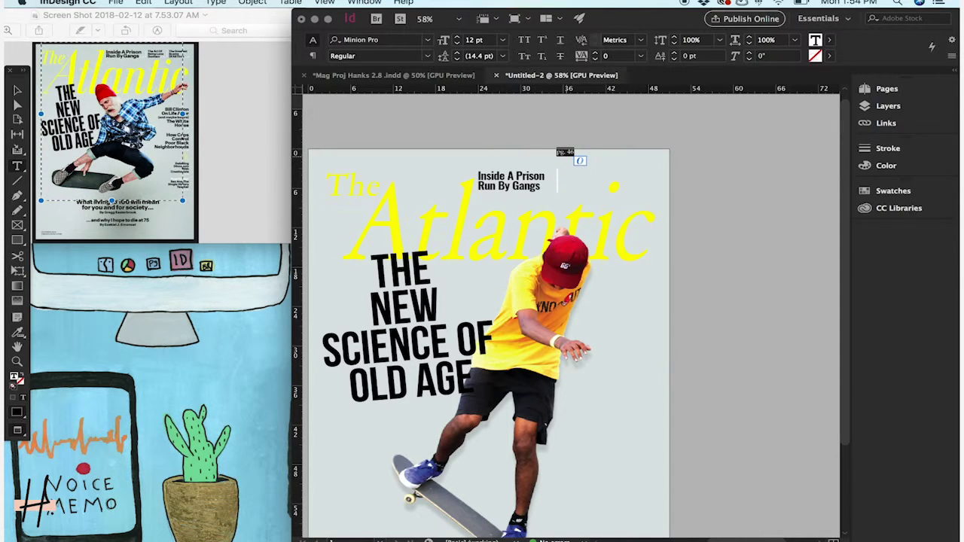
{"action": "left_click", "coordinate": [384, 39]}
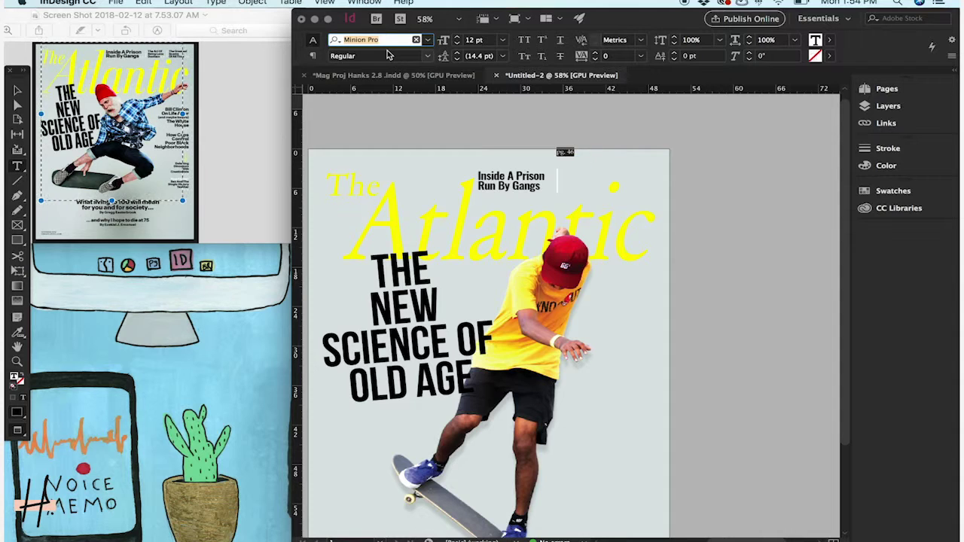
{"action": "type", "text": "Day"}
{"action": "key", "text": "Return"}
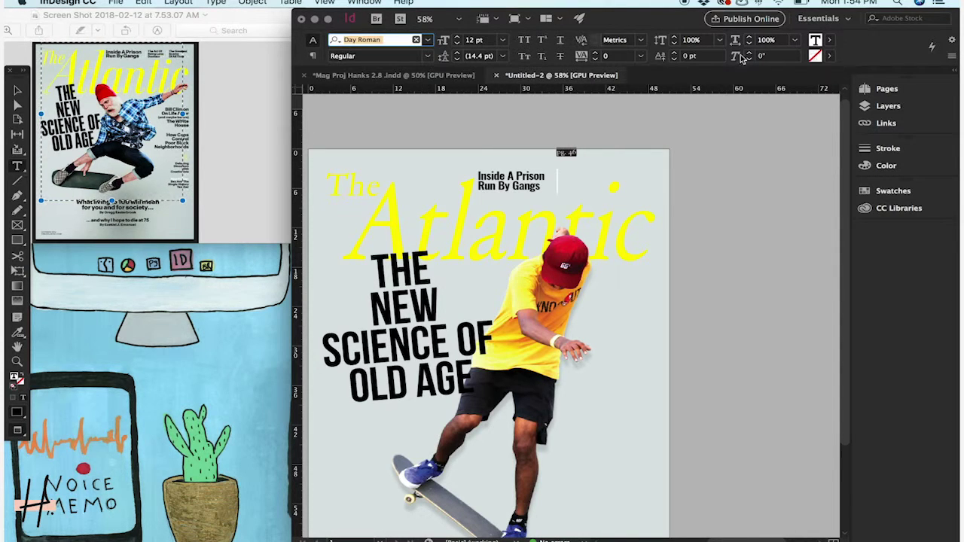
{"action": "left_click", "coordinate": [829, 39]}
{"action": "left_click", "coordinate": [742, 98]}
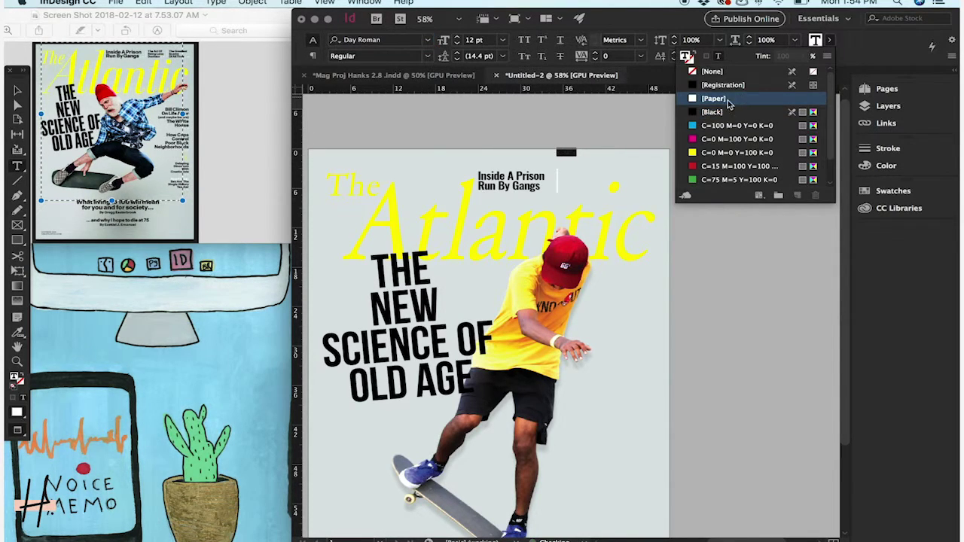
- Move the page reference to the end of "Run By Gangs" and set its font size to 9 pt
{"action": "left_click", "coordinate": [18, 90]}
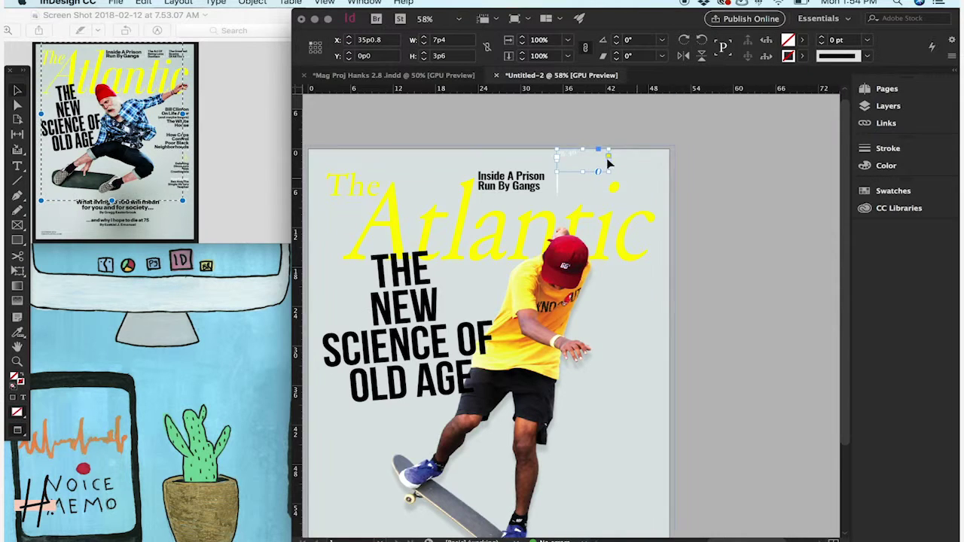
{"action": "left_click_drag", "start_coordinate": [574, 166], "coordinate": [559, 192]}
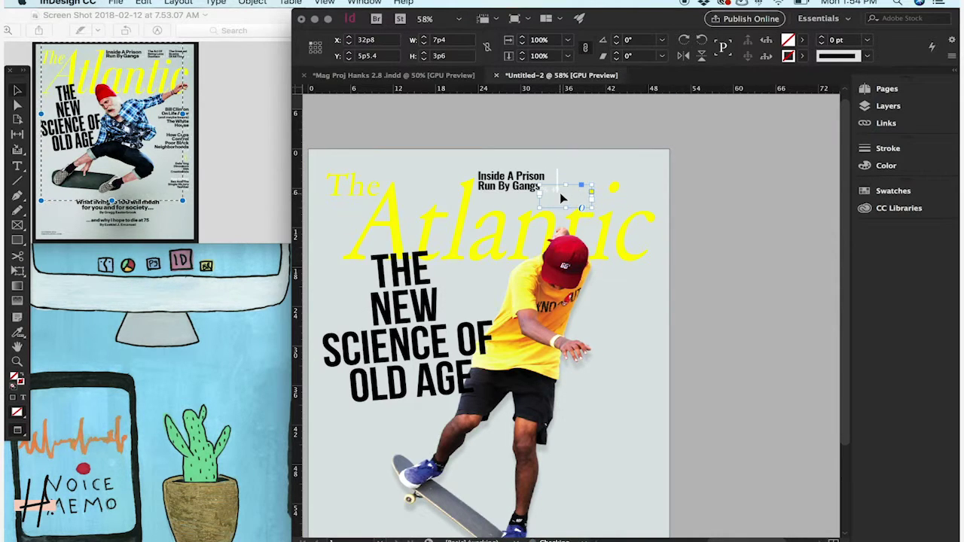
{"action": "double_click", "coordinate": [549, 191]}
{"action": "key", "text": "super+a"}
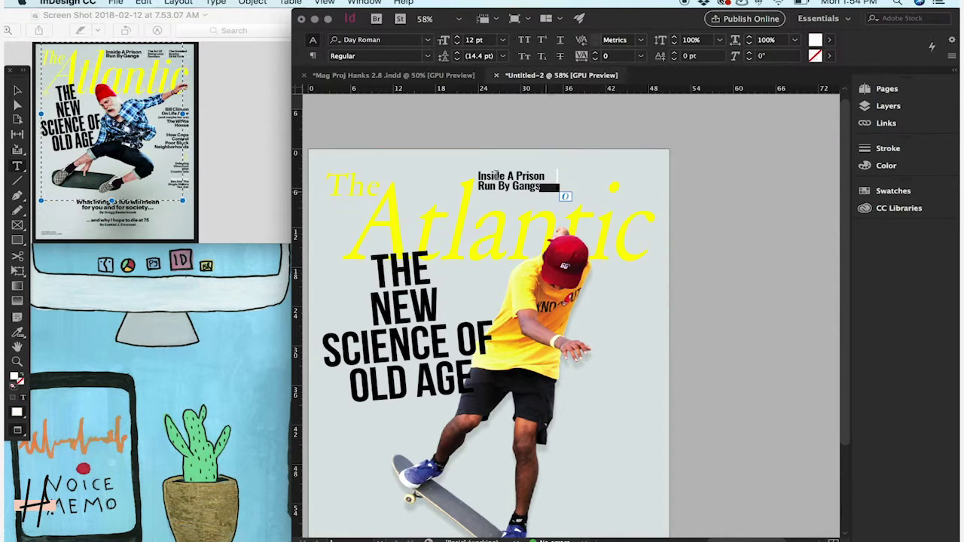
{"action": "left_click", "coordinate": [457, 44]}
{"action": "left_click", "coordinate": [458, 44]}
{"action": "left_click", "coordinate": [458, 44]}
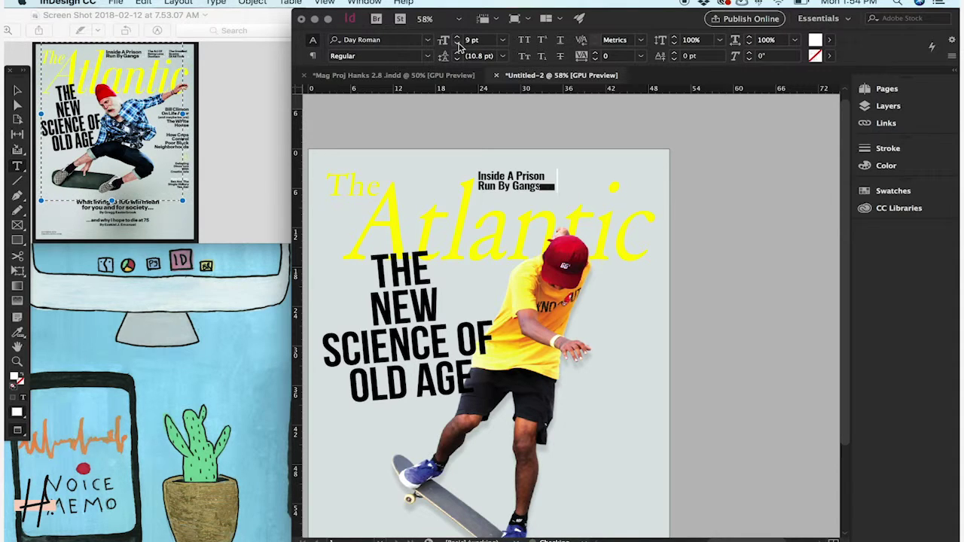
- Nudge the page reference frame slightly right to X 32p11
{"action": "left_click", "coordinate": [18, 90]}
{"action": "key", "text": "Right"}
{"action": "key", "text": "Right"}
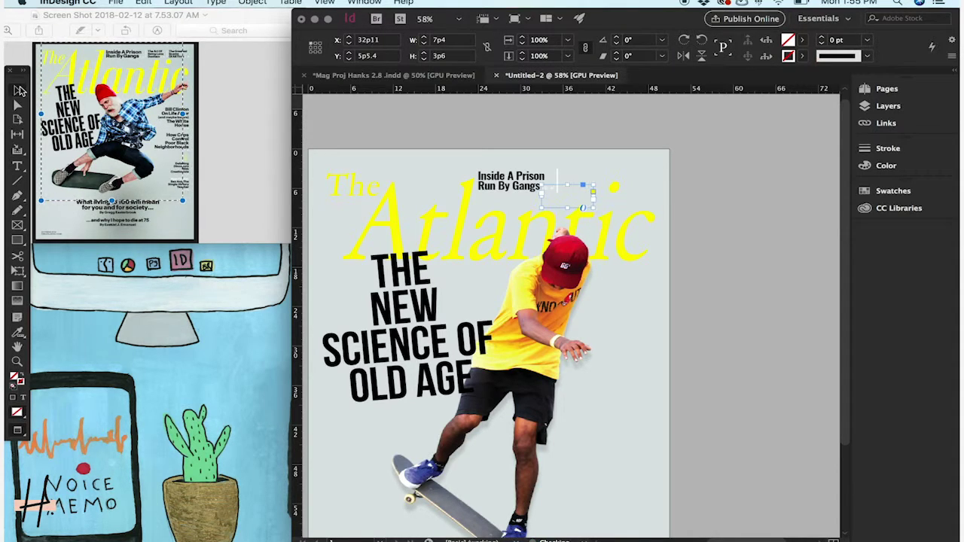
{"action": "left_click", "coordinate": [760, 351]}
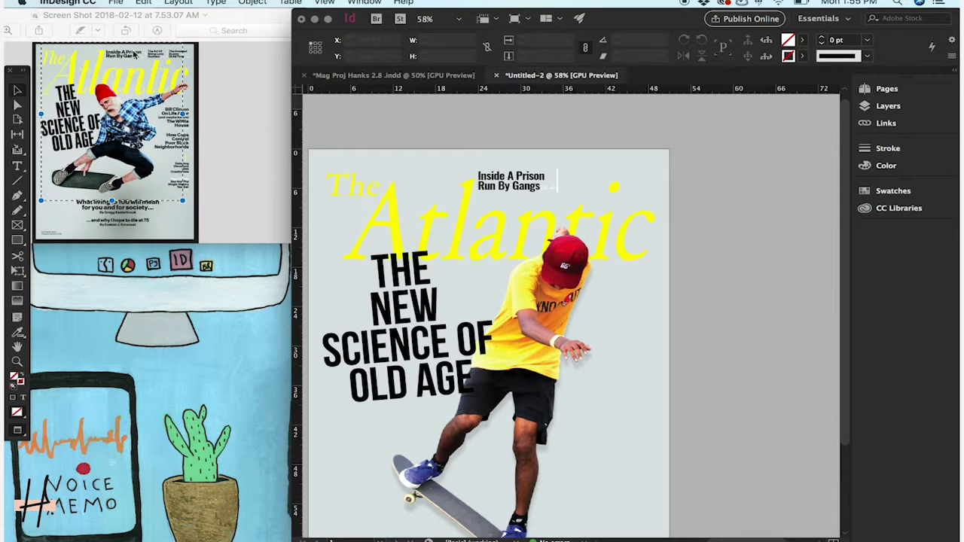
- Duplicate the prison coverline, its page reference and the divider line together, placing the copy right of the original divider
{"action": "left_click", "coordinate": [557, 173]}
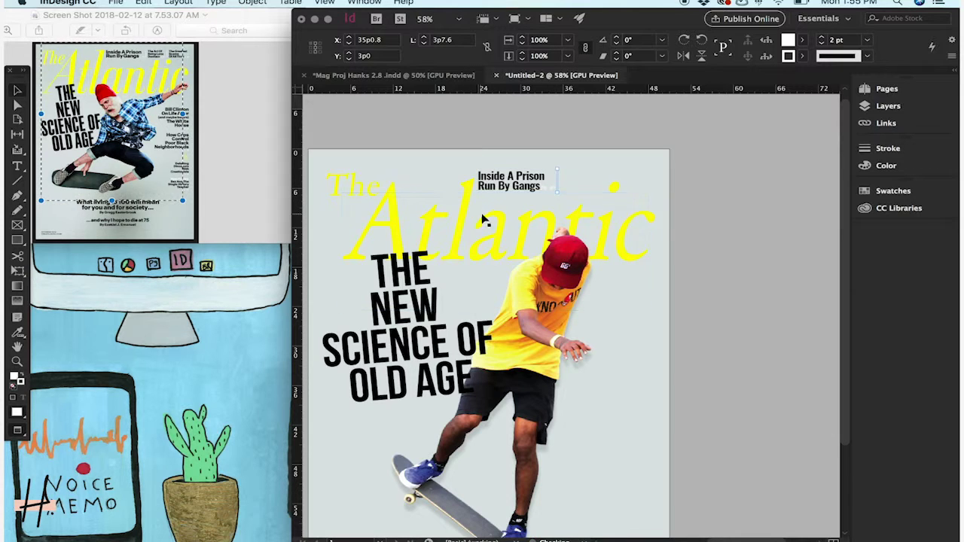
{"action": "left_click", "coordinate": [508, 188]}
{"action": "left_click_drag", "start_coordinate": [557, 199], "coordinate": [593, 206]}
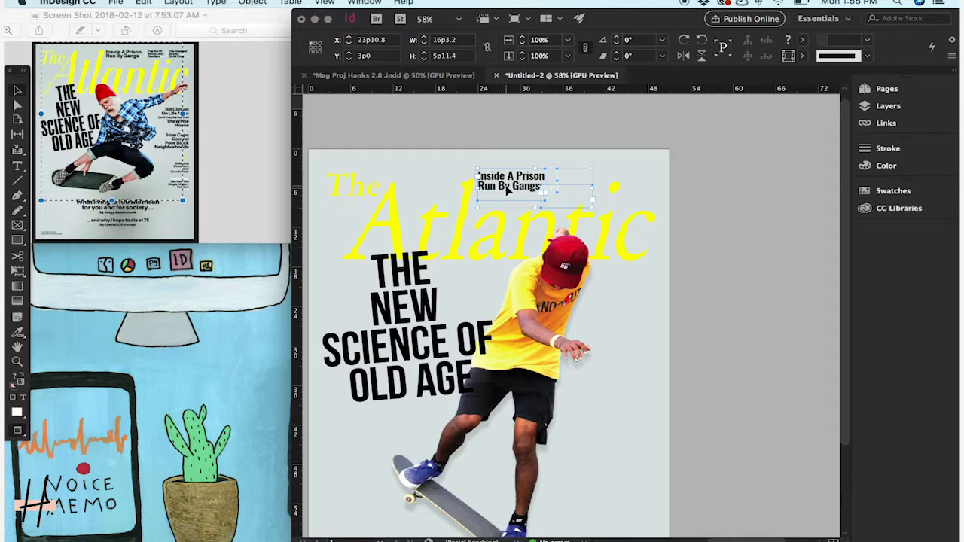
{"action": "left_click_drag", "start_coordinate": [509, 189], "coordinate": [593, 192]}
{"action": "left_click", "coordinate": [761, 153]}
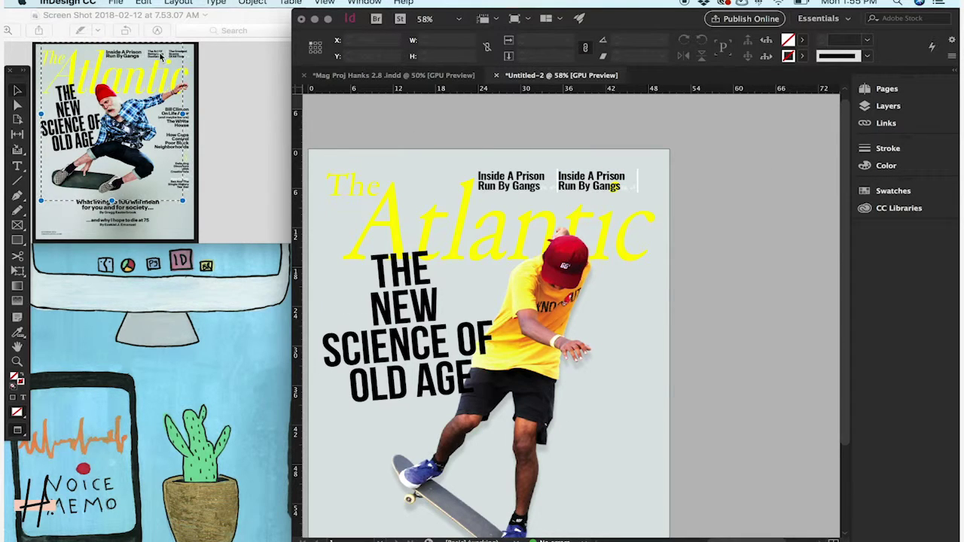
- Replace the duplicated coverline's text with "The Art of Being Lena Dunham"
{"action": "double_click", "coordinate": [598, 189]}
{"action": "key", "text": "super+a"}
{"action": "type", "text": "The"}
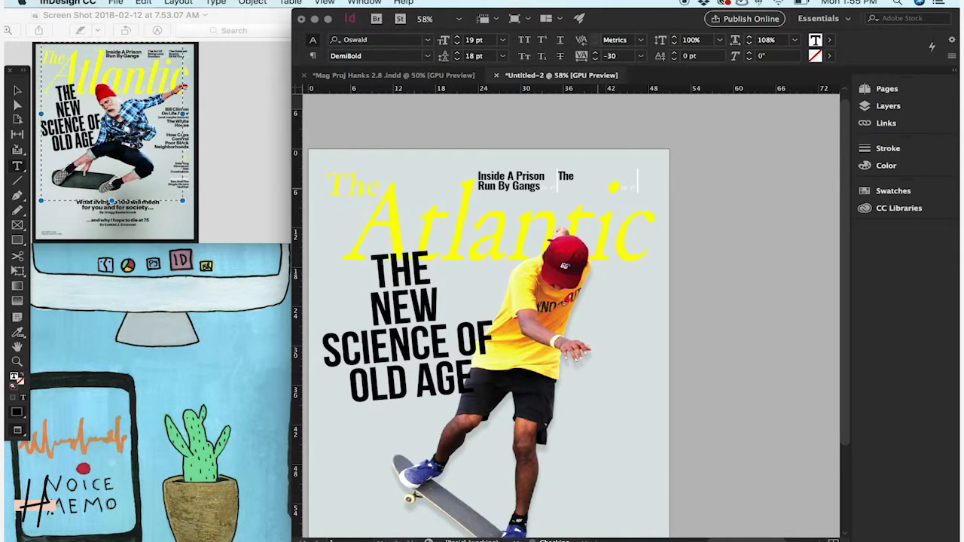
{"action": "type", "text": " Art of Being Lena D"}
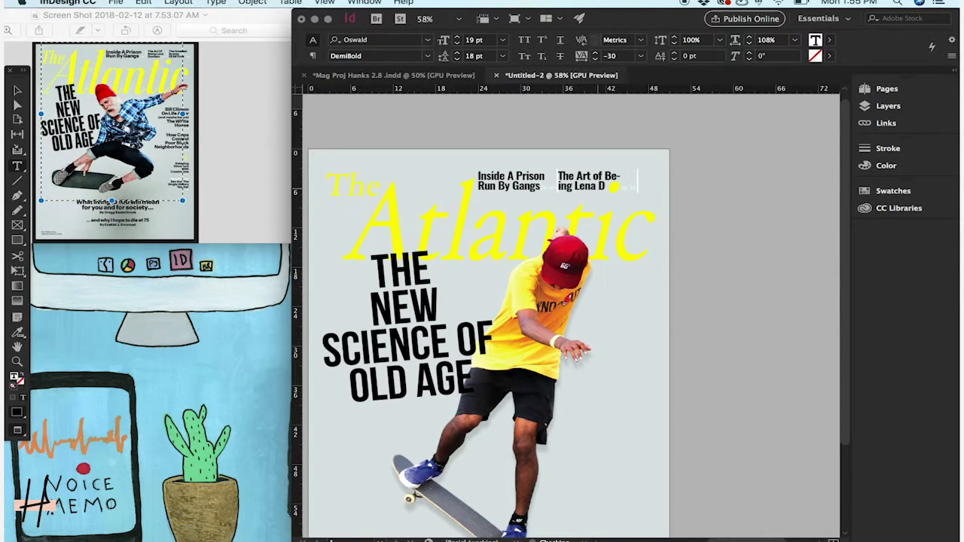
{"action": "type", "text": "unham"}
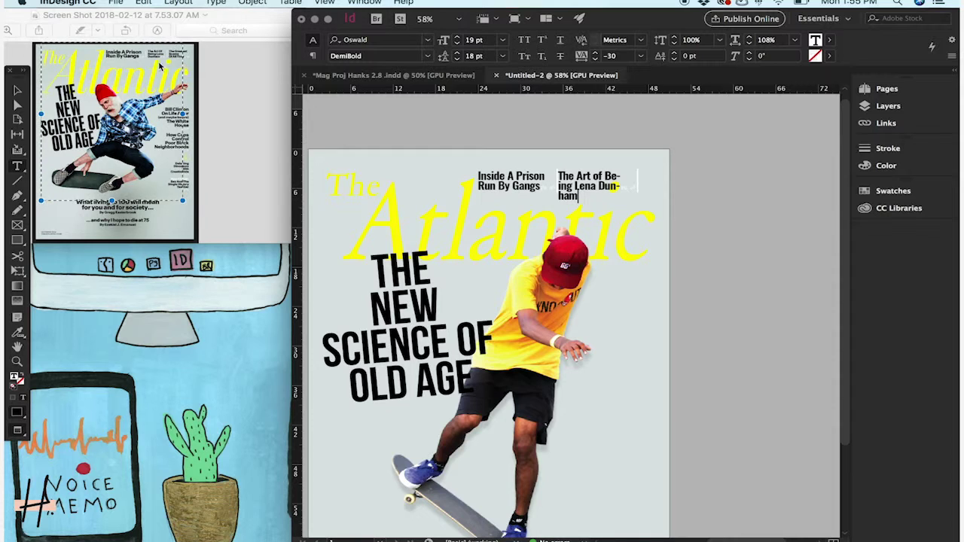
- Reduce the whole Lena Dunham coverline's font size to 13 pt
{"action": "key", "text": "super+a"}
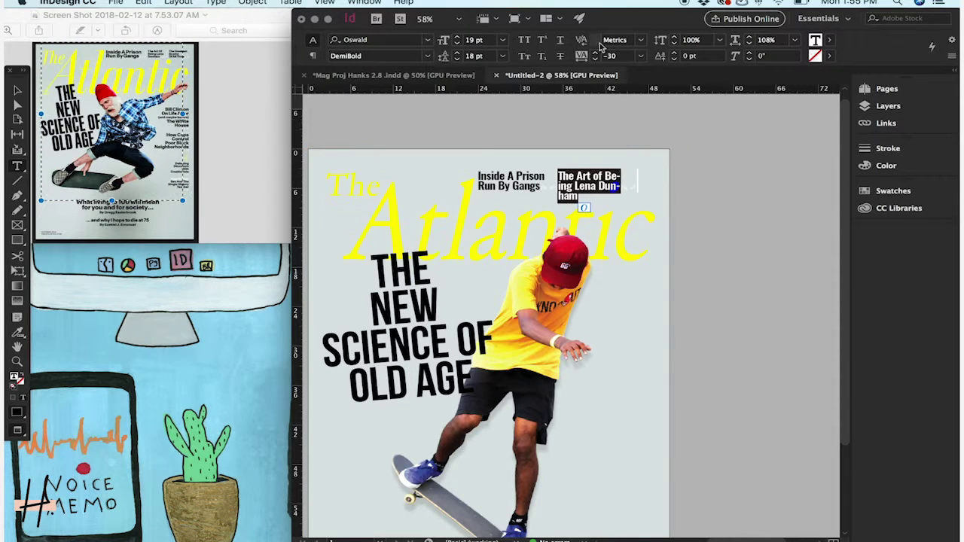
{"action": "left_click", "coordinate": [456, 44]}
{"action": "left_click", "coordinate": [456, 43]}
{"action": "left_click", "coordinate": [457, 44]}
{"action": "left_click", "coordinate": [457, 43]}
{"action": "left_click", "coordinate": [456, 44]}
{"action": "left_click", "coordinate": [456, 44]}
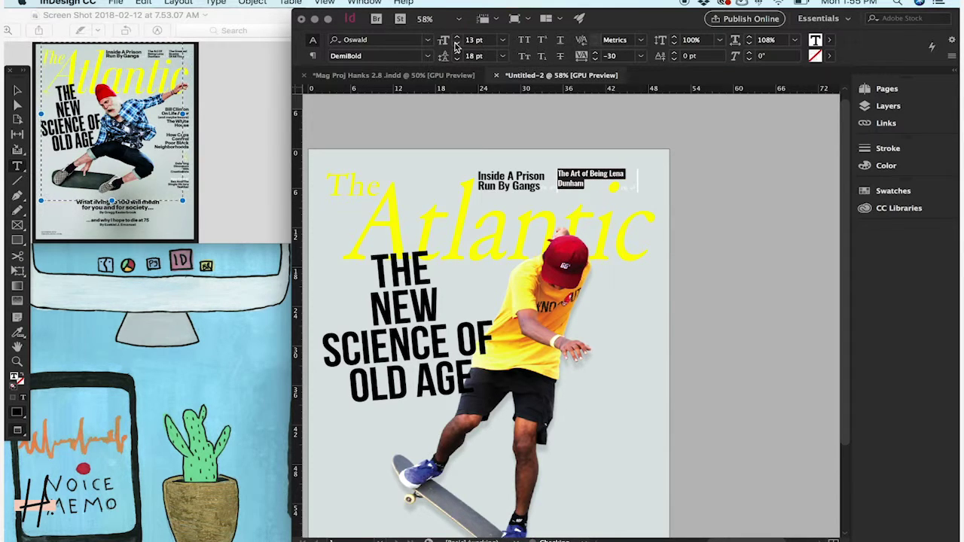
- Narrow the Lena Dunham coverline's text frame to 6p4.4 so the text breaks over three lines
{"action": "left_click", "coordinate": [21, 91]}
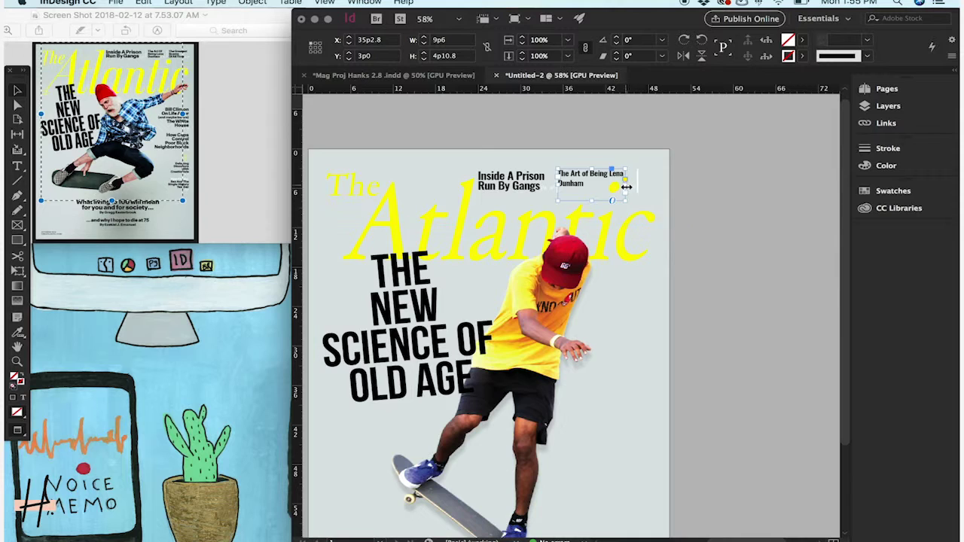
{"action": "left_click_drag", "start_coordinate": [626, 186], "coordinate": [600, 187]}
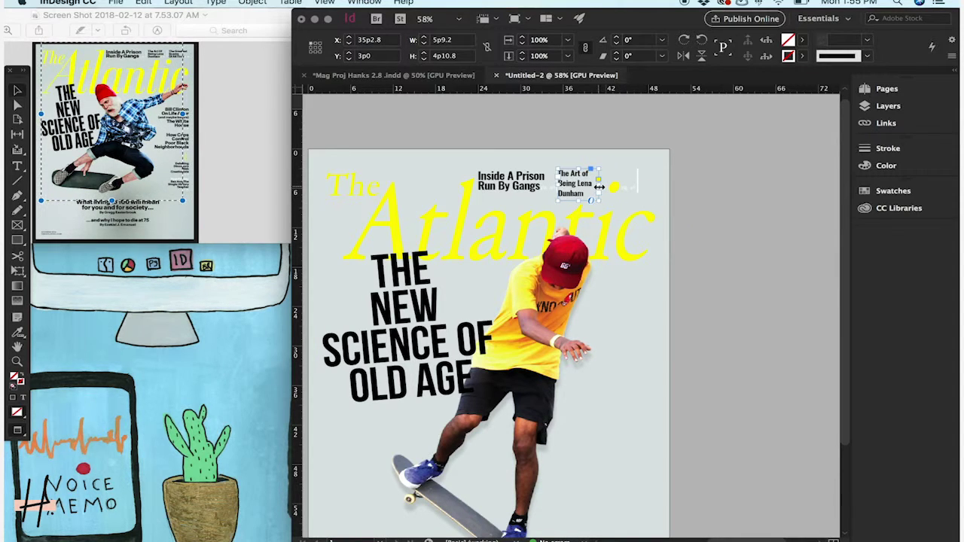
{"action": "left_click_drag", "start_coordinate": [599, 187], "coordinate": [603, 184]}
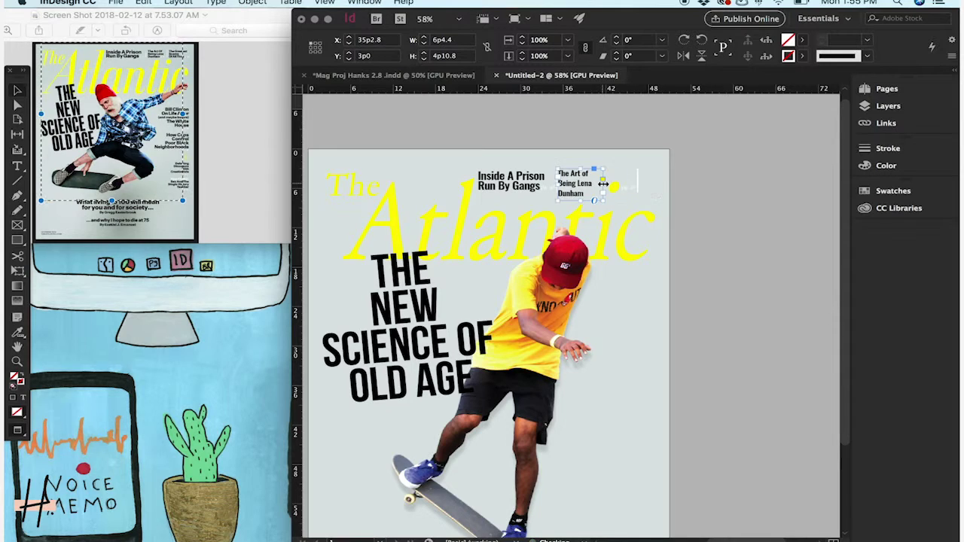
- Tighten the leading of the Lena Dunham coverline to 14 pt
{"action": "double_click", "coordinate": [586, 188]}
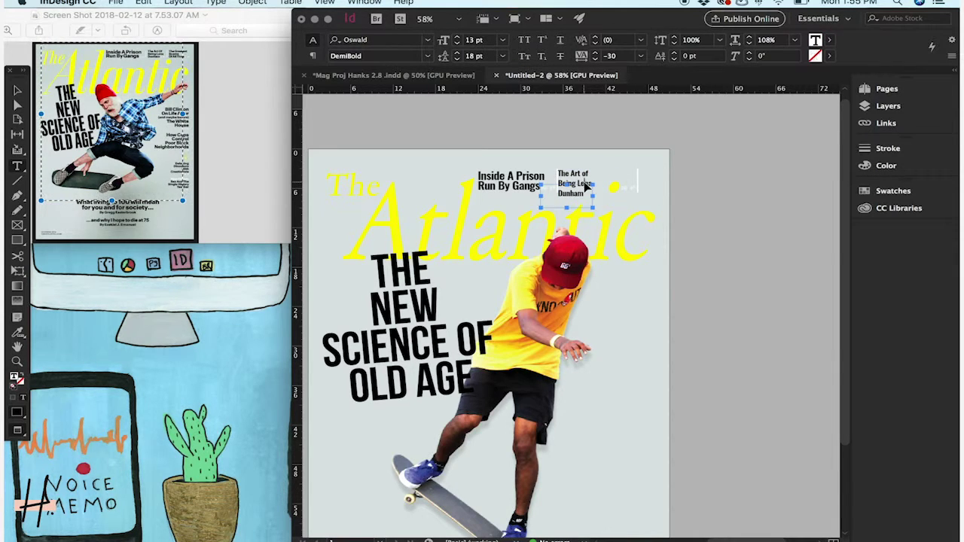
{"action": "key", "text": "super+a"}
{"action": "left_click", "coordinate": [456, 59]}
{"action": "left_click", "coordinate": [456, 60]}
{"action": "left_click", "coordinate": [456, 60]}
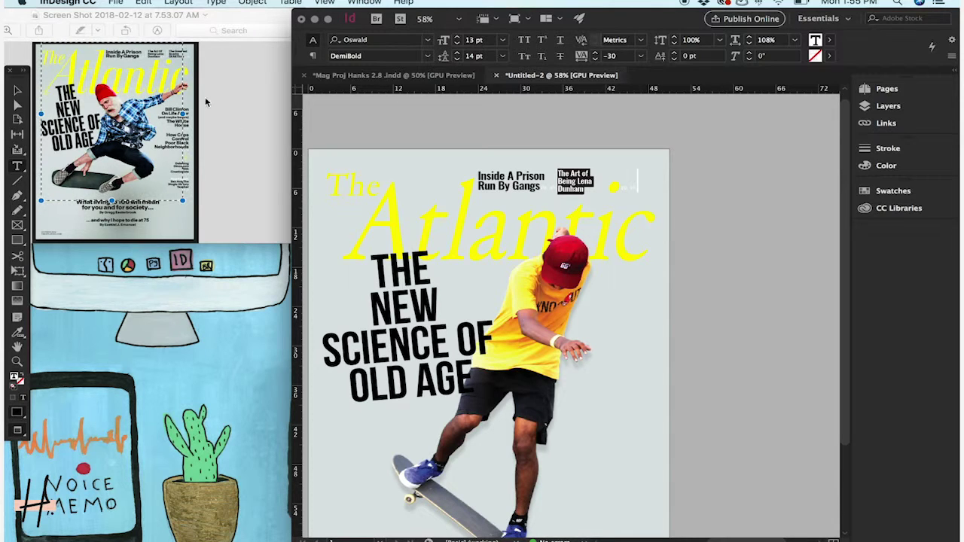
{"action": "left_click", "coordinate": [16, 92]}
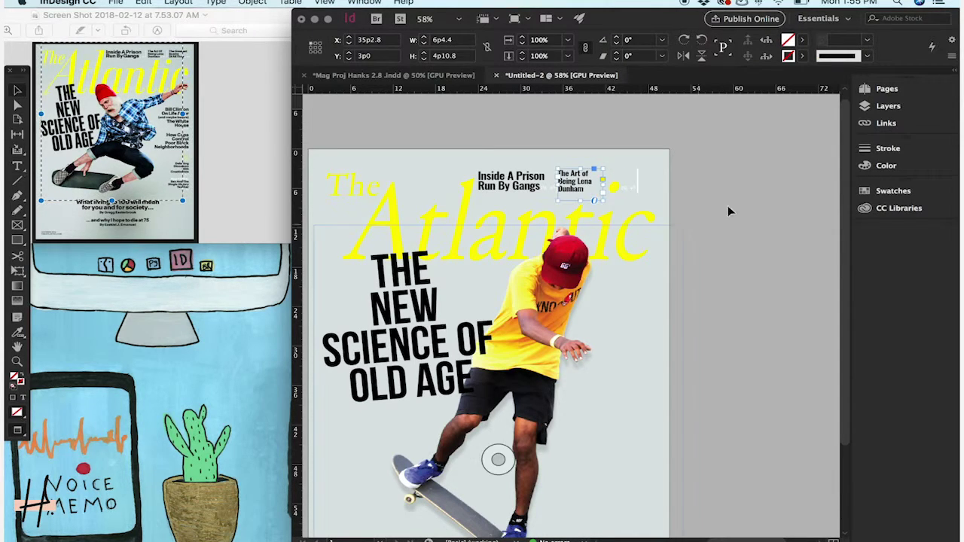
- Move the second page reference and its divider line together up against the Lena Dunham coverline, at X 39p2.4
{"action": "left_click", "coordinate": [641, 187]}
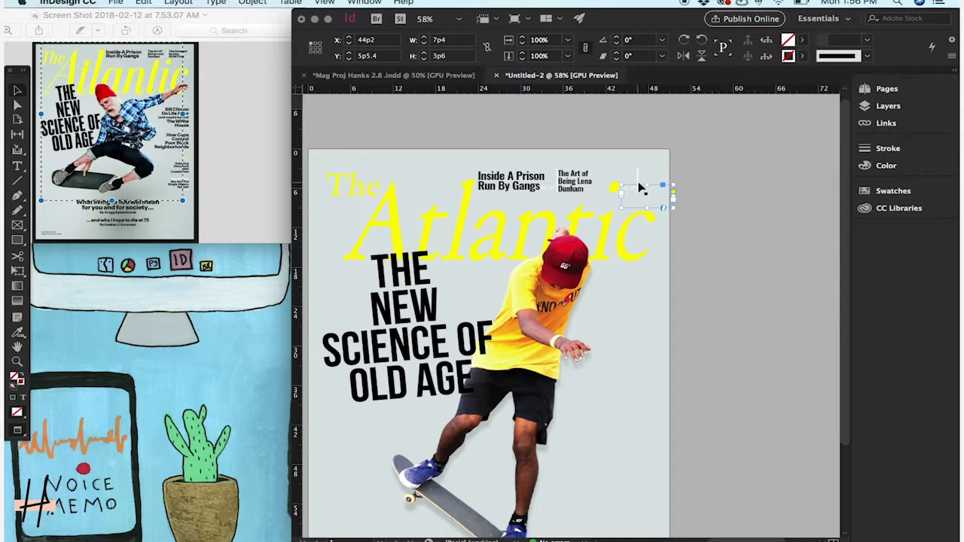
{"action": "left_click_drag", "start_coordinate": [638, 185], "coordinate": [615, 202]}
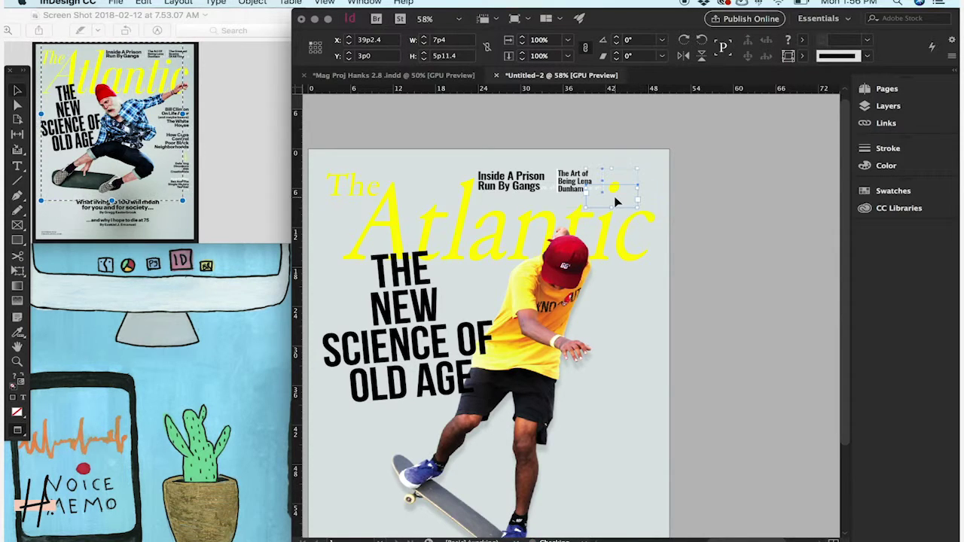
{"action": "left_click", "coordinate": [765, 198]}
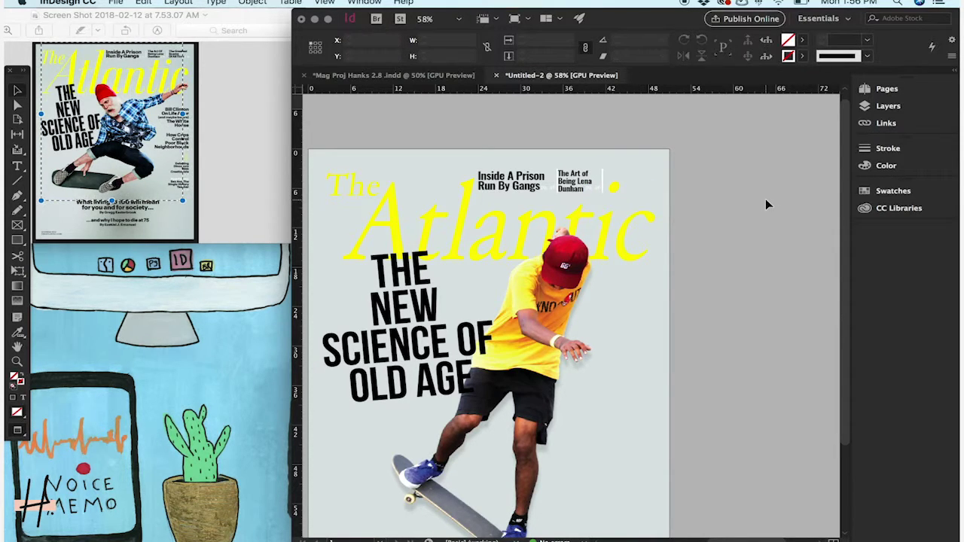
- Nudge the Lena Dunham coverline to X 35p6.8 and its page reference to X 39p3.4, Y 5p6.4
{"action": "left_click", "coordinate": [567, 184]}
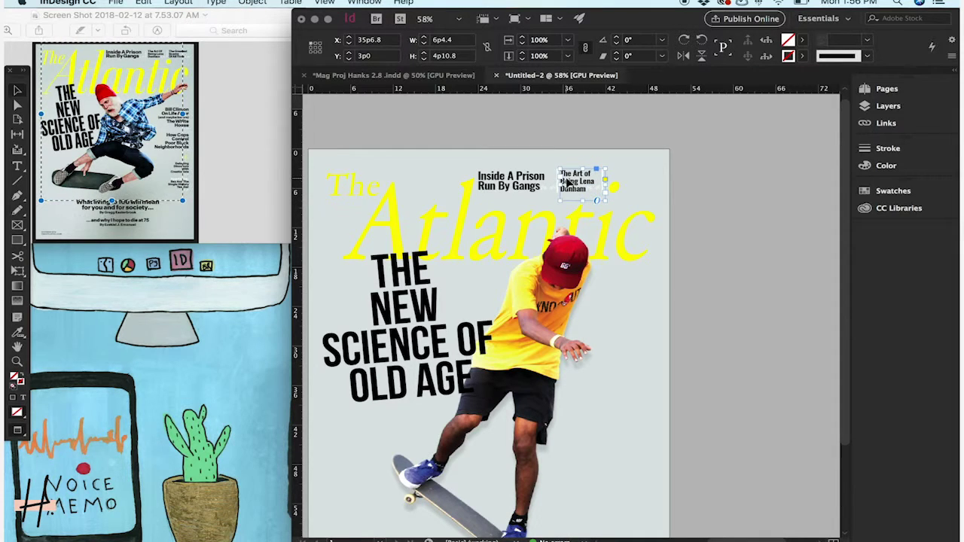
{"action": "left_click", "coordinate": [688, 206]}
{"action": "left_click", "coordinate": [595, 192]}
{"action": "key", "text": "Right"}
{"action": "key", "text": "Down"}
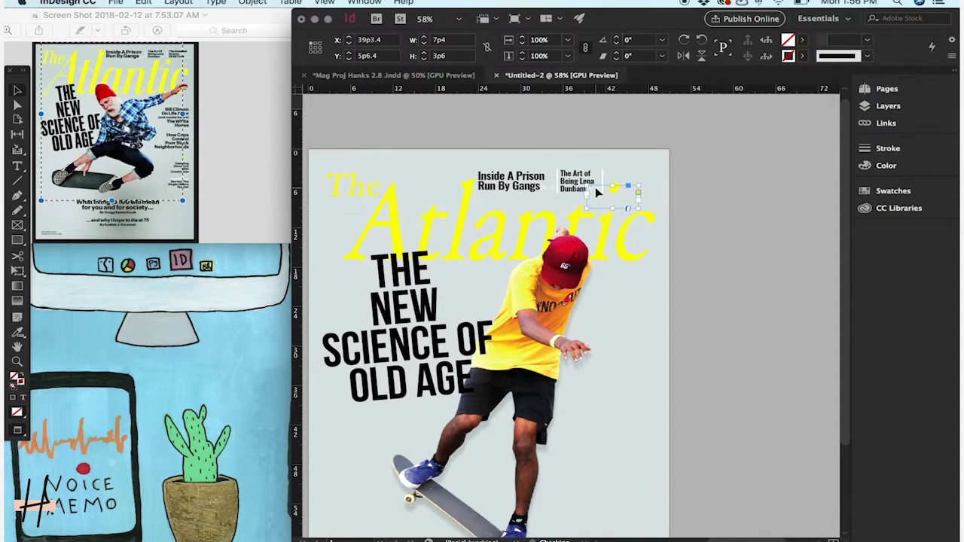
{"action": "double_click", "coordinate": [600, 193]}
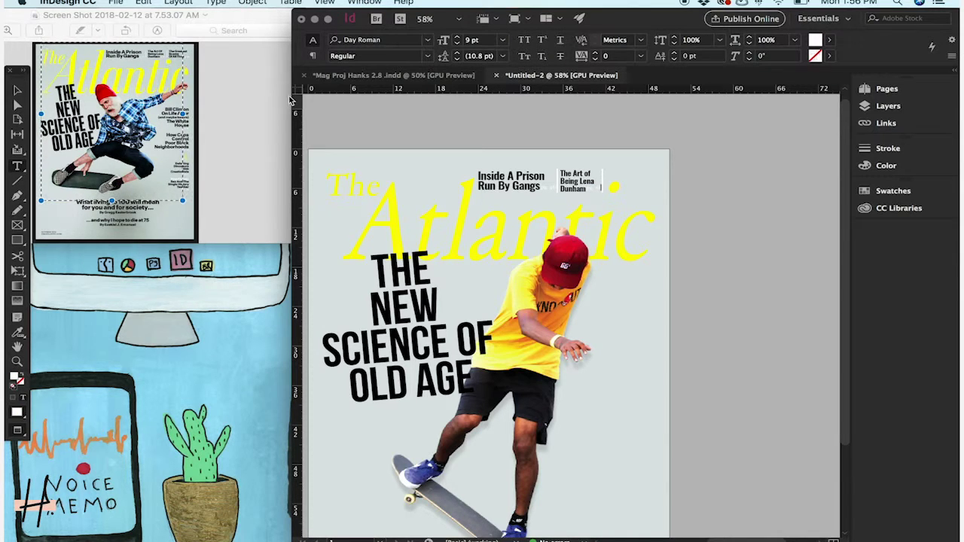
{"action": "left_click", "coordinate": [17, 89]}
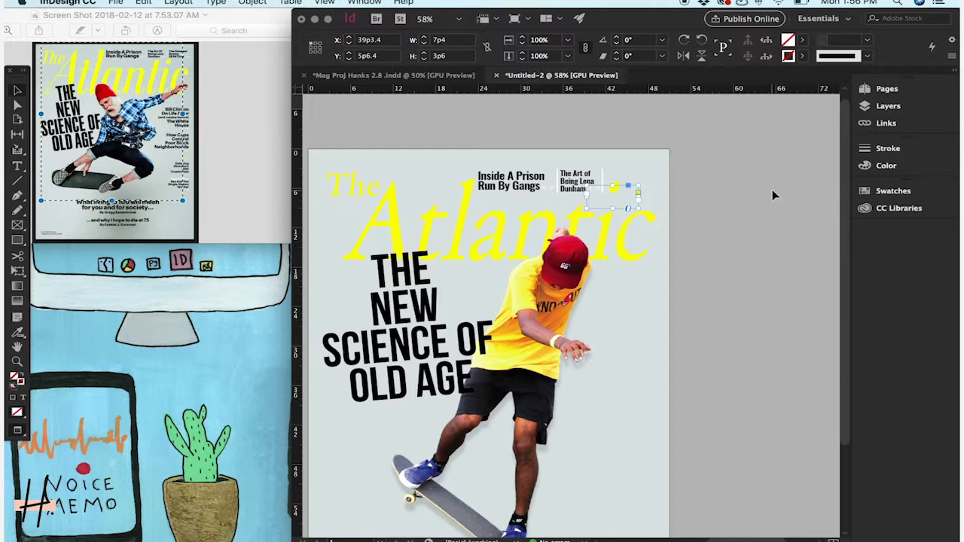
- Duplicate the Lena Dunham coverline with its page reference just right of the second divider, at X 41p11.2
{"action": "left_click", "coordinate": [598, 191]}
{"action": "left_click", "coordinate": [608, 188]}
{"action": "left_click", "coordinate": [577, 170], "text": "shift"}
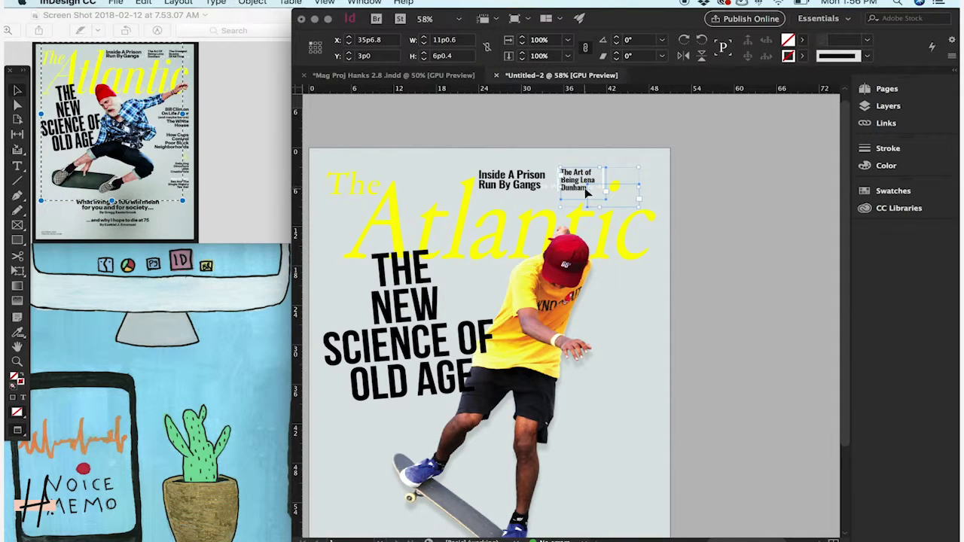
{"action": "left_click_drag", "start_coordinate": [588, 193], "coordinate": [635, 194]}
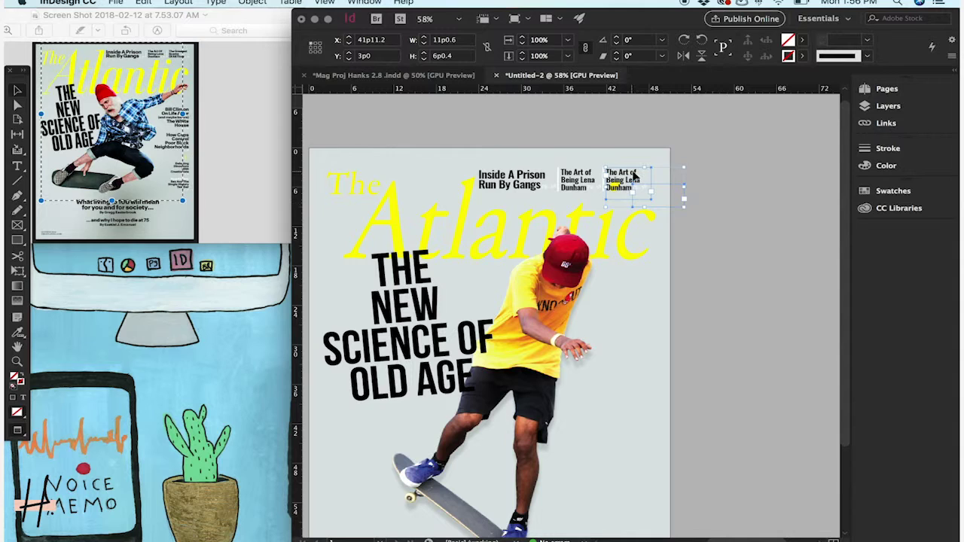
{"action": "left_click", "coordinate": [713, 145]}
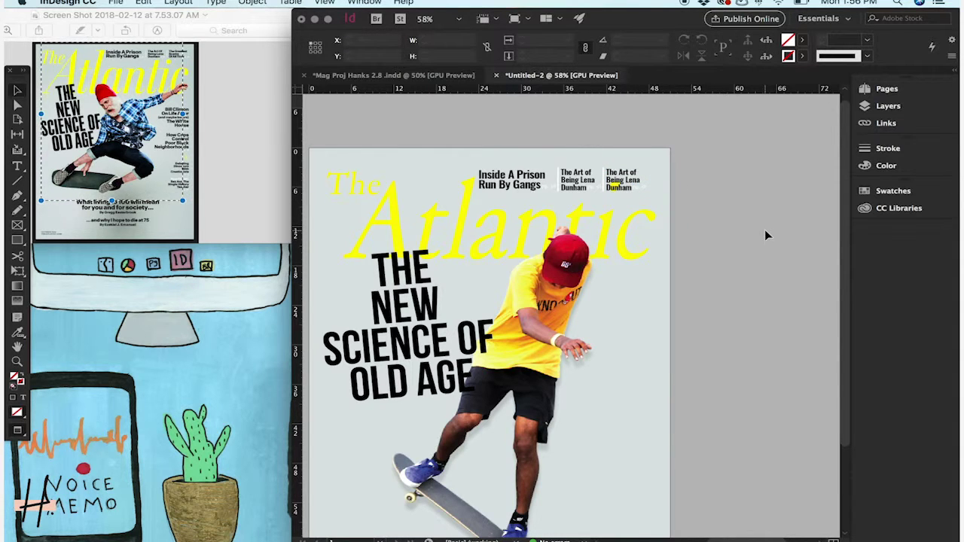
- Duplicate the "Inside A Prison Run By Gangs" coverline beside the skateboarder at X 39p3.4, Y 22p1, with an 8p8.6 wide frame
{"action": "scroll", "coordinate": [765, 236], "scroll_direction": "down", "scroll_amount": 4}
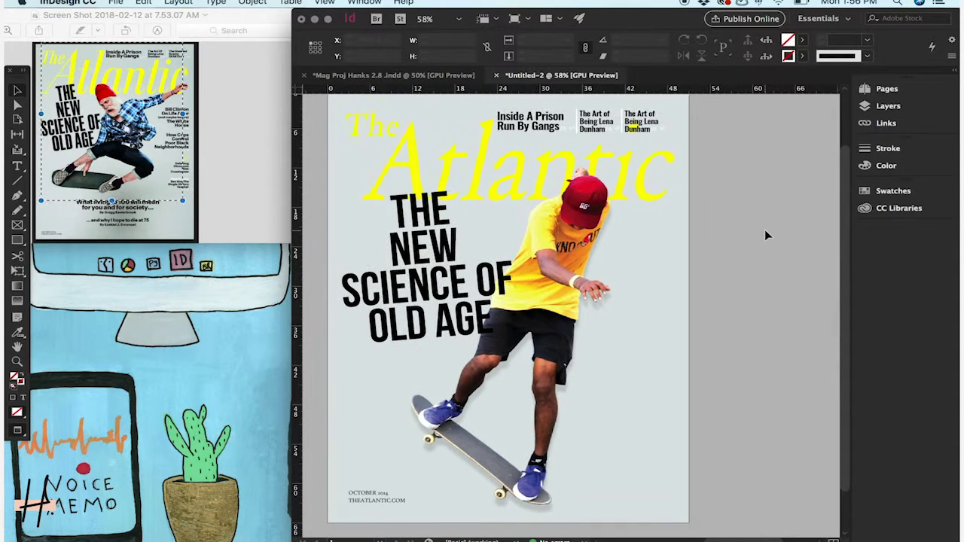
{"action": "scroll", "coordinate": [765, 236], "scroll_direction": "left", "scroll_amount": 3}
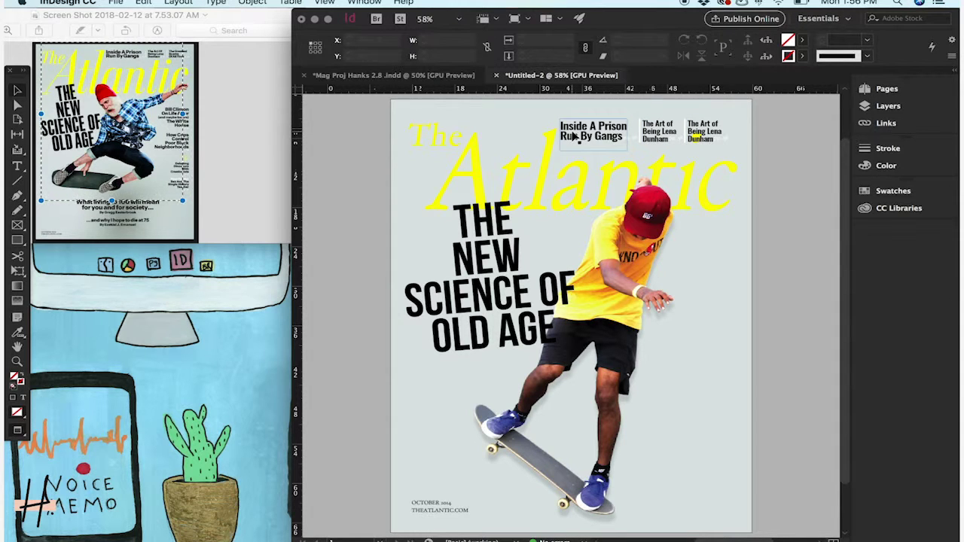
{"action": "left_click_drag", "start_coordinate": [575, 137], "coordinate": [706, 299]}
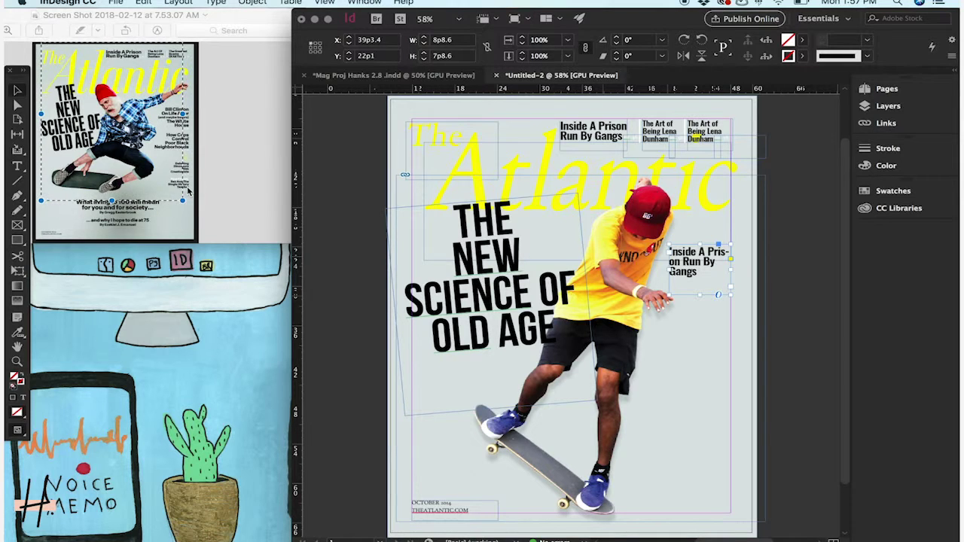
- Right-align the copied prison coverline beside the skateboarder and preview the page without guides
{"action": "double_click", "coordinate": [710, 285]}
{"action": "key", "text": "super+a"}
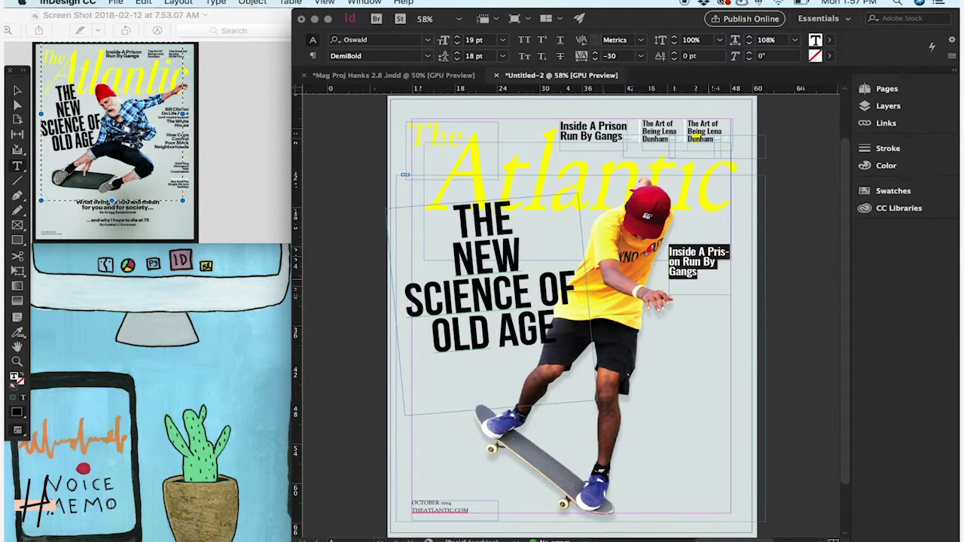
{"action": "left_click", "coordinate": [313, 58]}
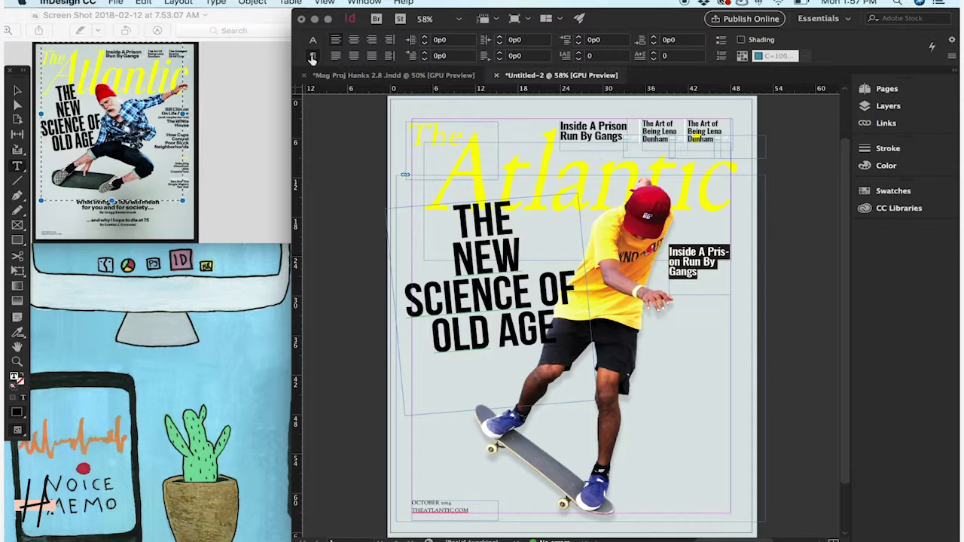
{"action": "left_click", "coordinate": [372, 41]}
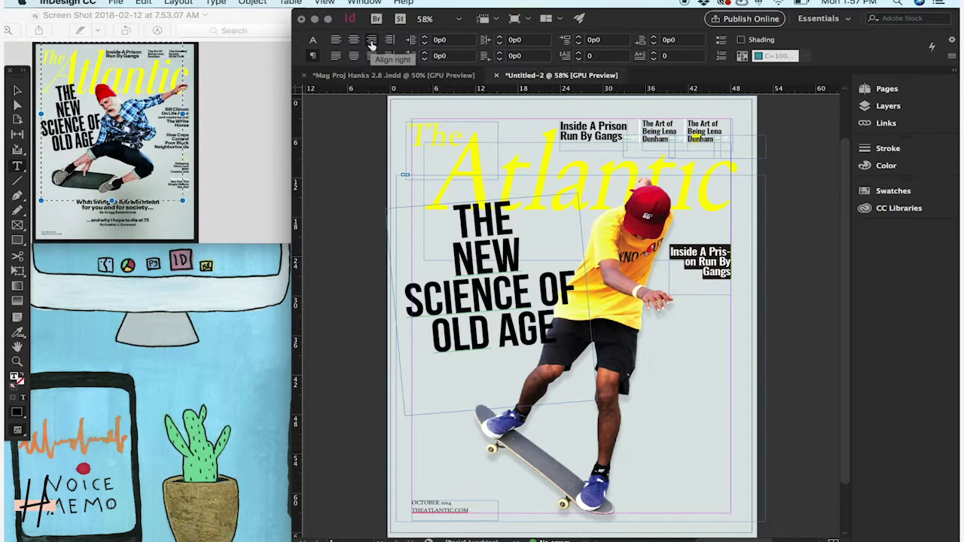
{"action": "left_click", "coordinate": [19, 90]}
{"action": "left_click", "coordinate": [673, 349]}
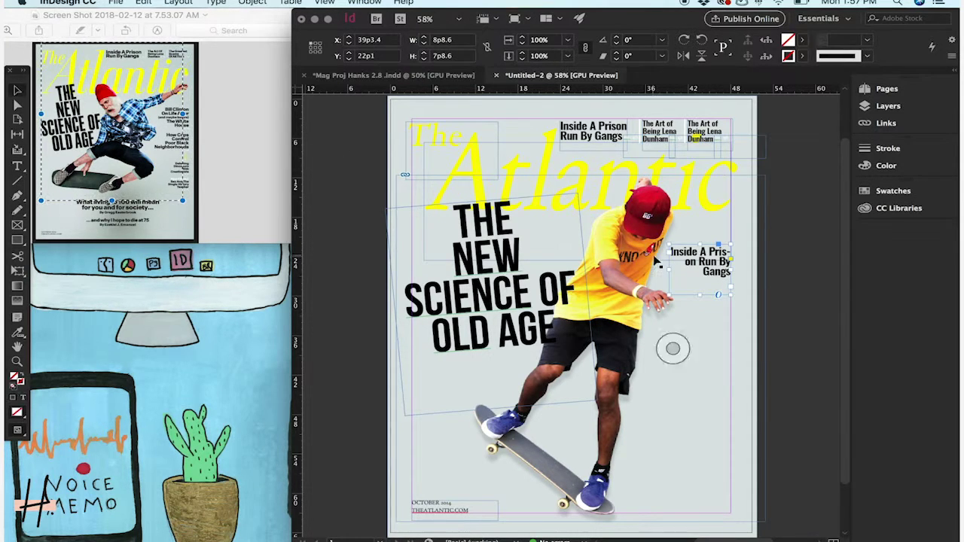
{"action": "key", "text": "w"}
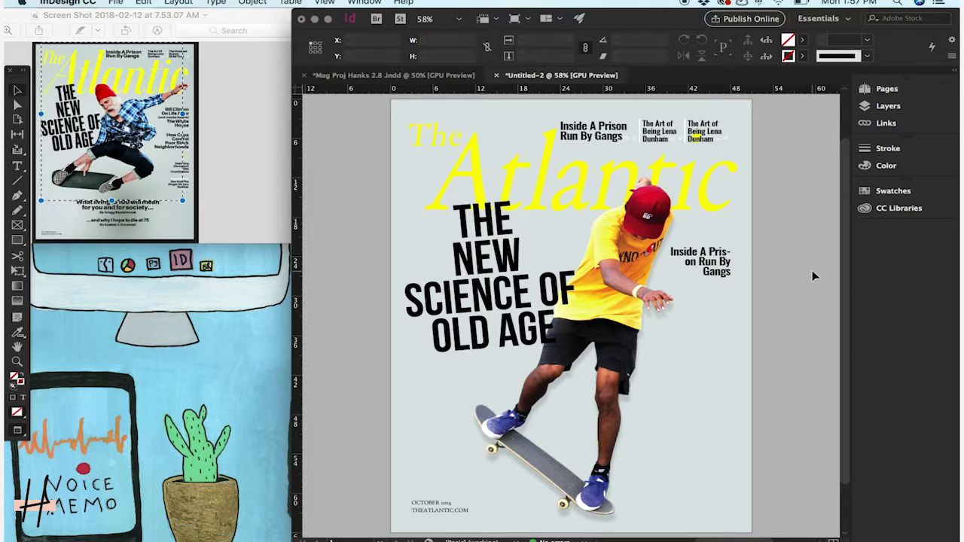
- Widen the document window to reach the full paragraph options and turn off hyphenation for the right-aligned coverline
{"action": "key", "text": "w"}
{"action": "double_click", "coordinate": [714, 263]}
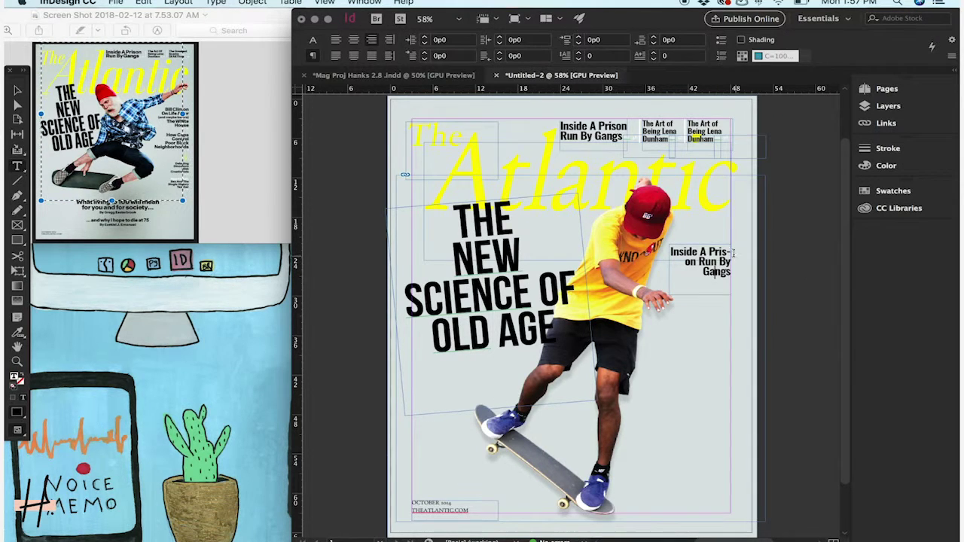
{"action": "left_click", "coordinate": [312, 39]}
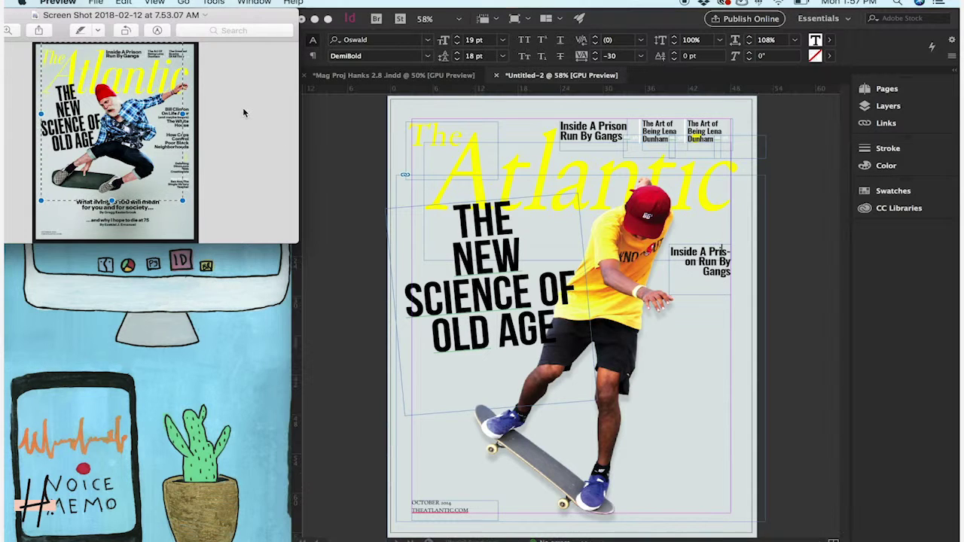
{"action": "left_click_drag", "start_coordinate": [295, 117], "coordinate": [43, 117]}
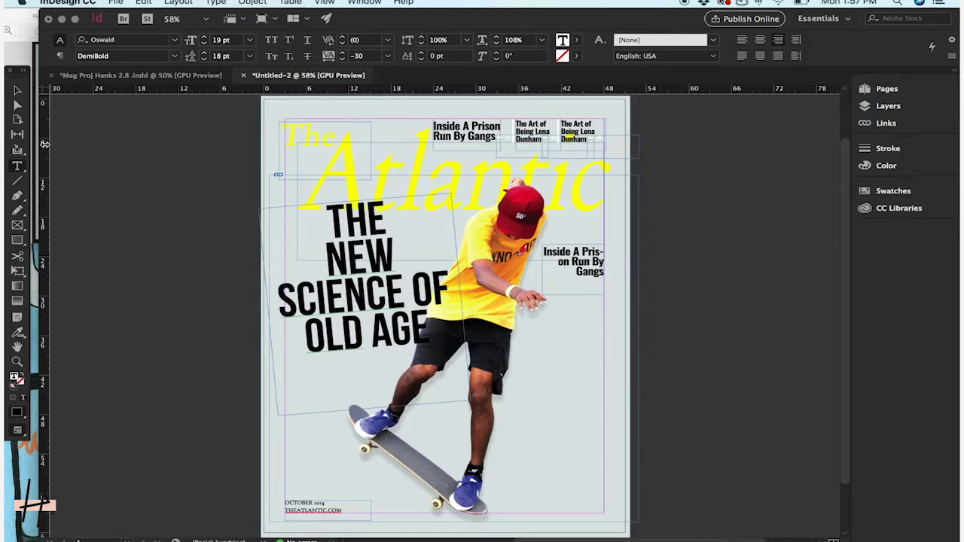
{"action": "left_click", "coordinate": [67, 57]}
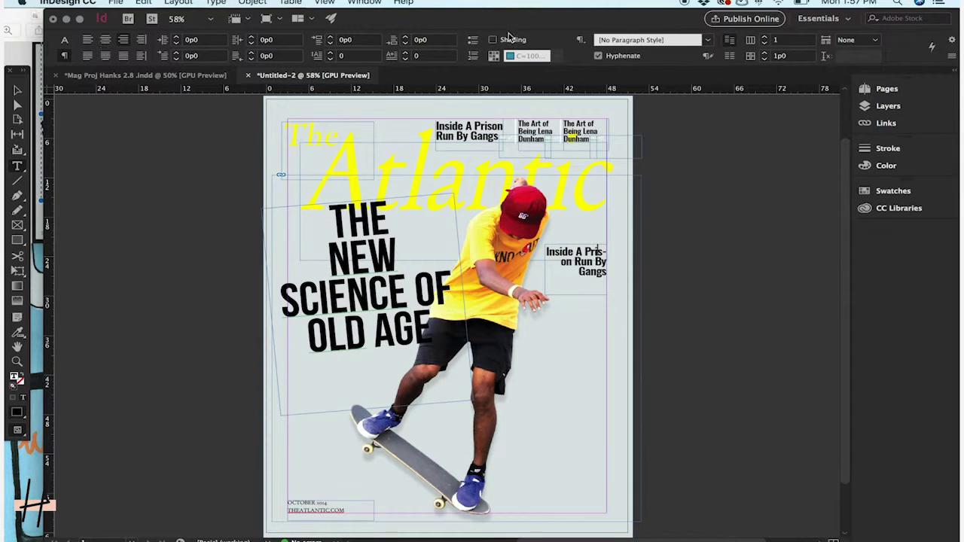
{"action": "left_click", "coordinate": [599, 56]}
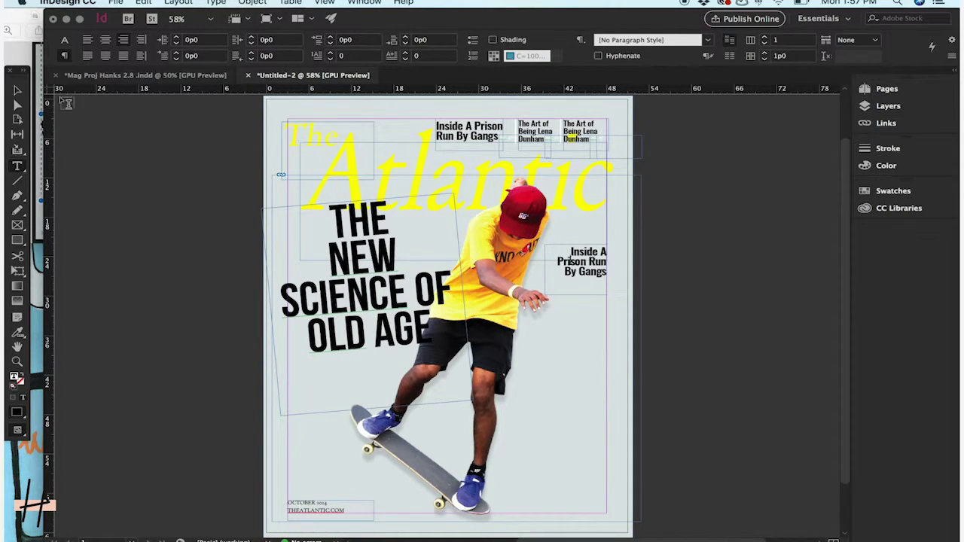
{"action": "left_click", "coordinate": [18, 91]}
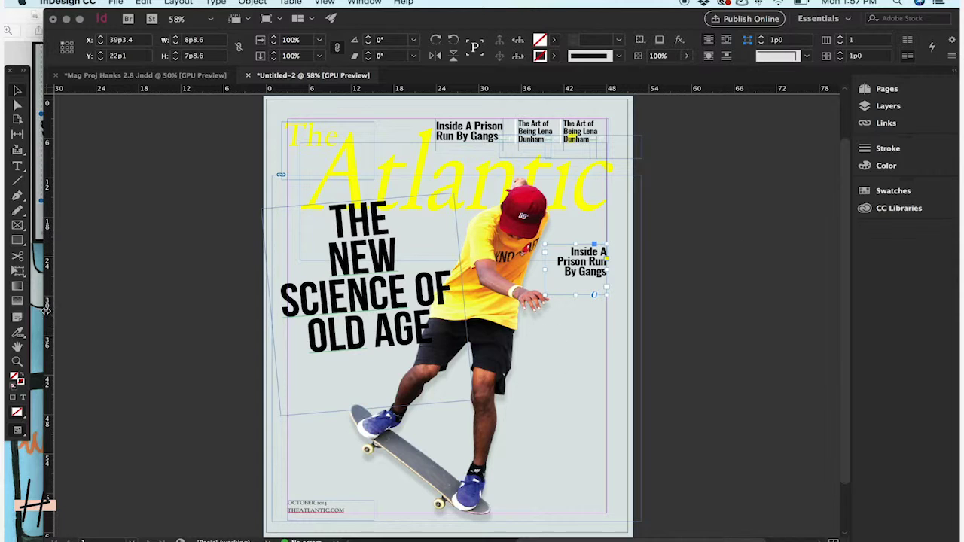
- Narrow the document window to uncover the reference cover and replace the right-aligned side coverline's text with "Bill Clinton On Life After"
{"action": "left_click_drag", "start_coordinate": [45, 309], "coordinate": [244, 309]}
{"action": "double_click", "coordinate": [681, 261]}
{"action": "key", "text": "ctrl+a"}
{"action": "type", "text": "Bill Clinton o"}
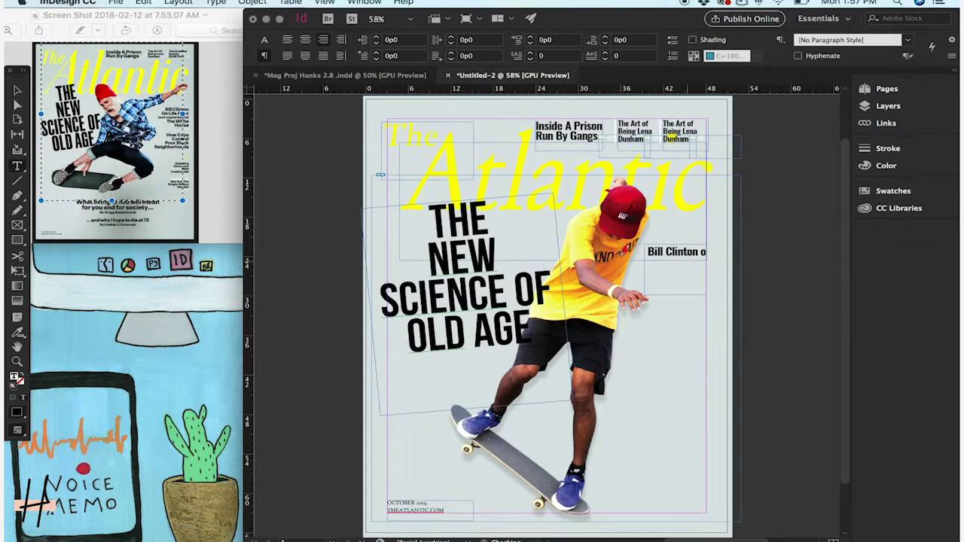
{"action": "key", "text": "BackSpace"}
{"action": "type", "text": "On"}
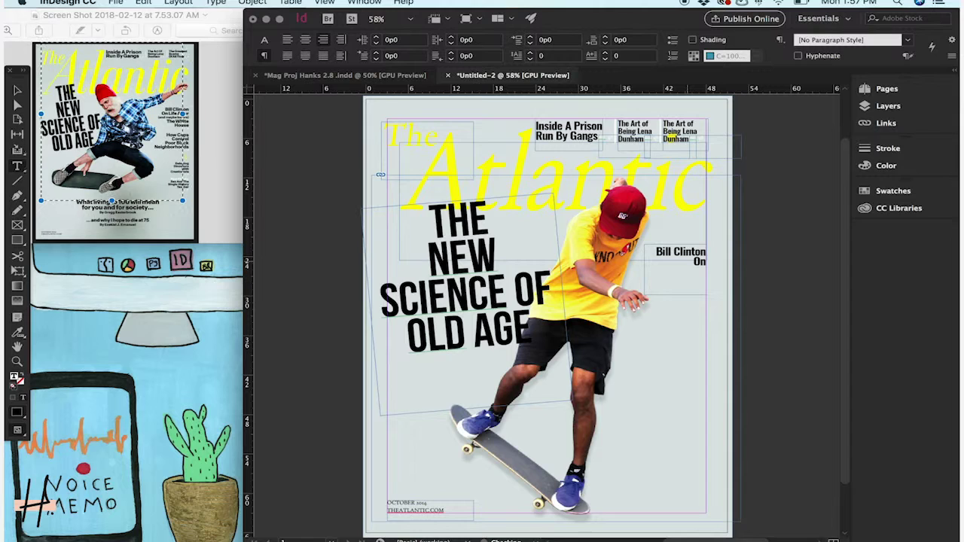
{"action": "type", "text": " Life After"}
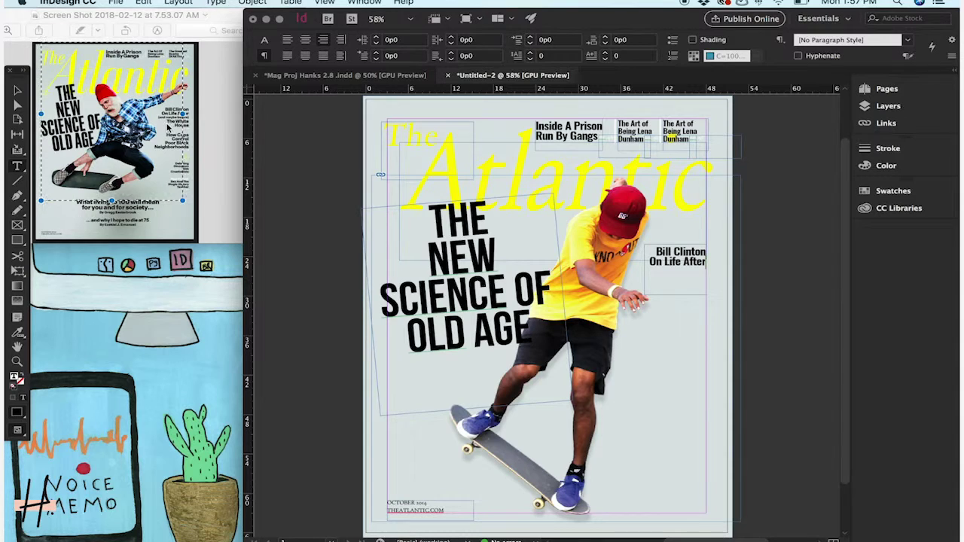
- Shorten the Bill Clinton coverline's frame to 3p7.6 high and duplicate it directly below at Y 27p0
{"action": "left_click", "coordinate": [17, 90]}
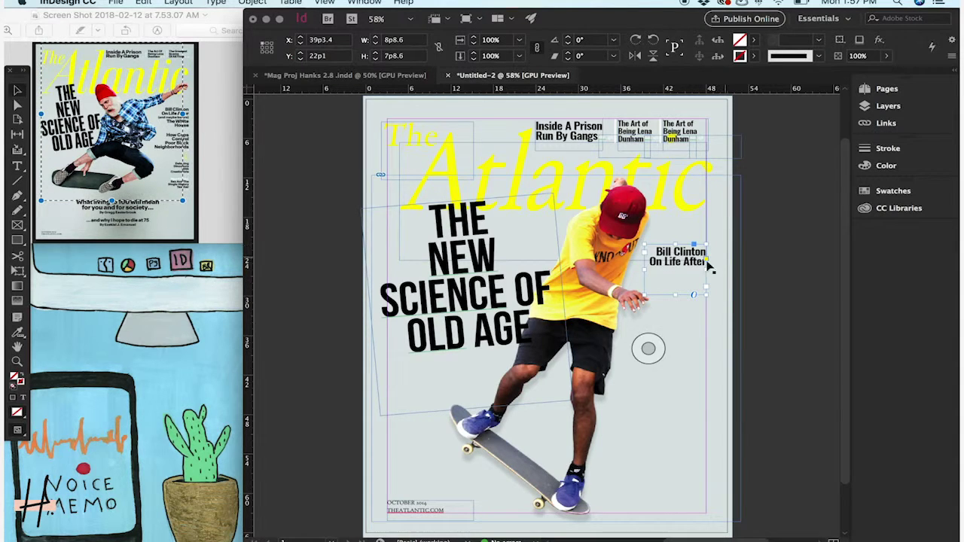
{"action": "left_click_drag", "start_coordinate": [675, 296], "coordinate": [673, 271]}
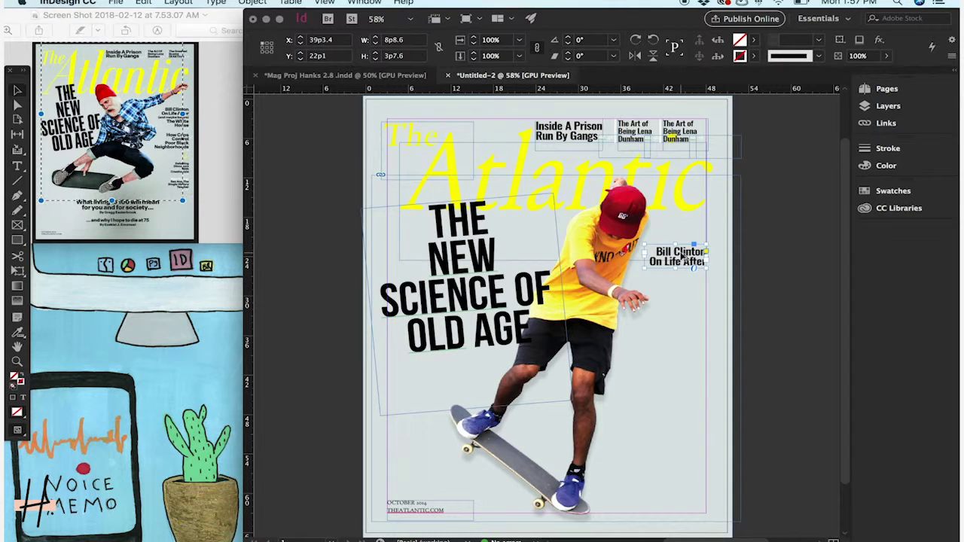
{"action": "left_click_drag", "start_coordinate": [681, 257], "coordinate": [681, 289]}
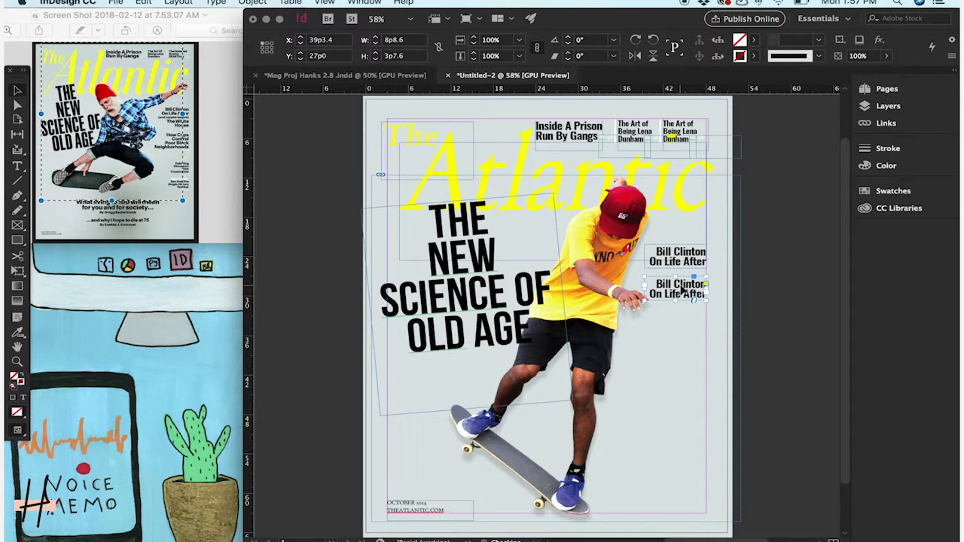
- Replace the lower copy's text with "The White House"
{"action": "double_click", "coordinate": [680, 285]}
{"action": "key", "text": "super+a"}
{"action": "type", "text": "The White Ho"}
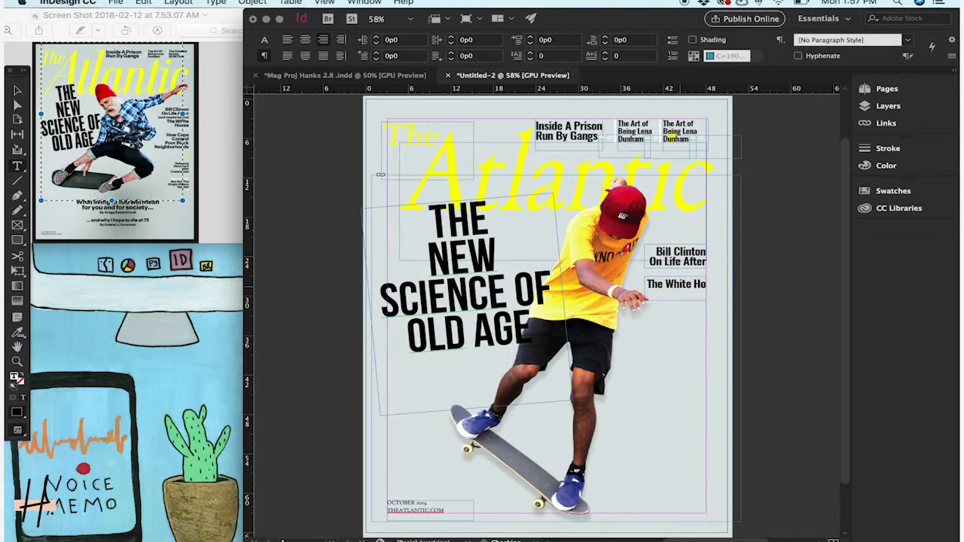
{"action": "type", "text": "use"}
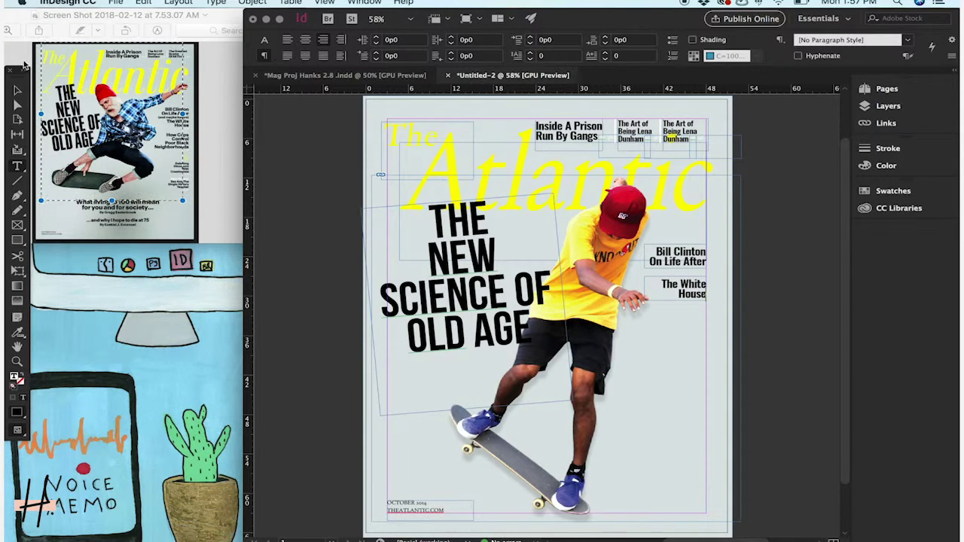
{"action": "key", "text": "Escape"}
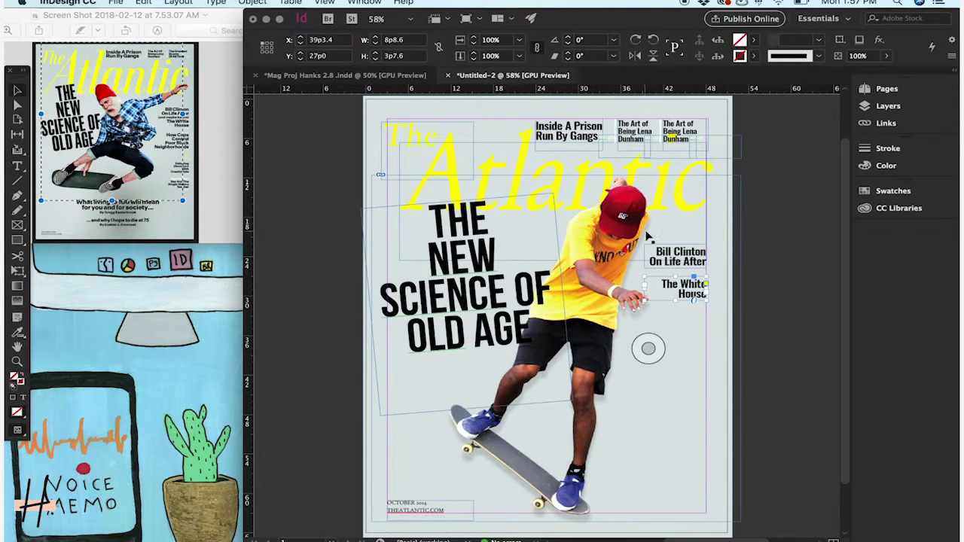
- Duplicate "The White House" frame between the two side coverlines and replace the copy's text with "(and maybe before)"
{"action": "left_click_drag", "start_coordinate": [690, 293], "coordinate": [687, 276]}
{"action": "double_click", "coordinate": [688, 277]}
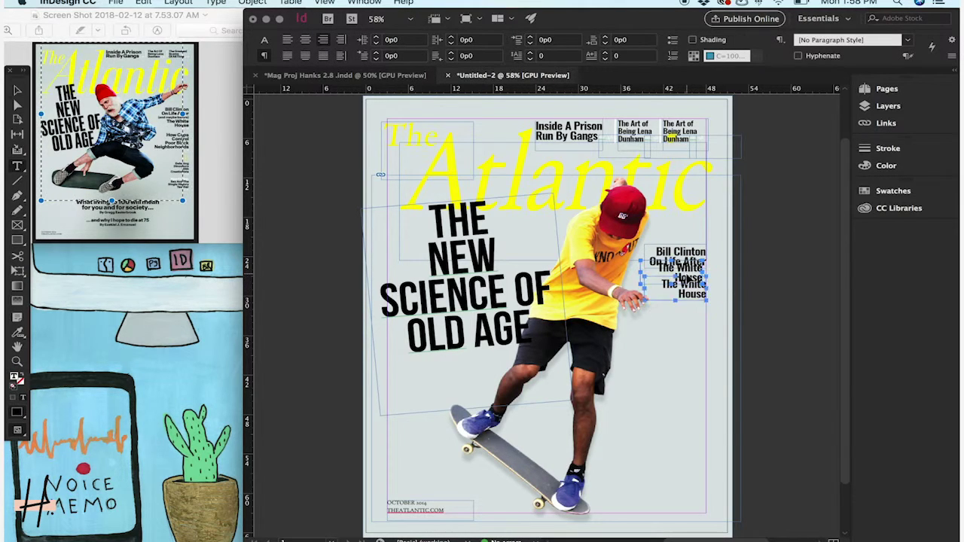
{"action": "key", "text": "super+a"}
{"action": "key", "text": "BackSpace"}
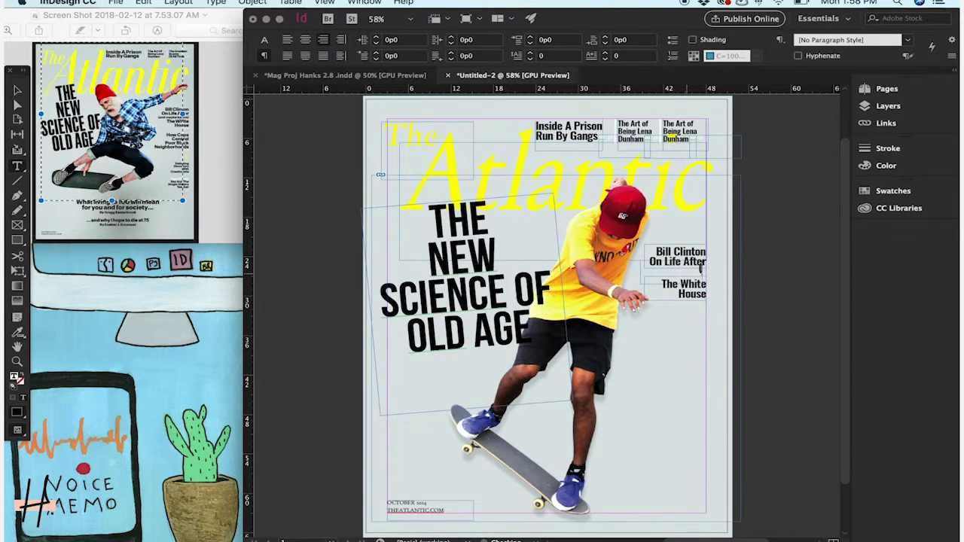
{"action": "type", "text": "Tan ma"}
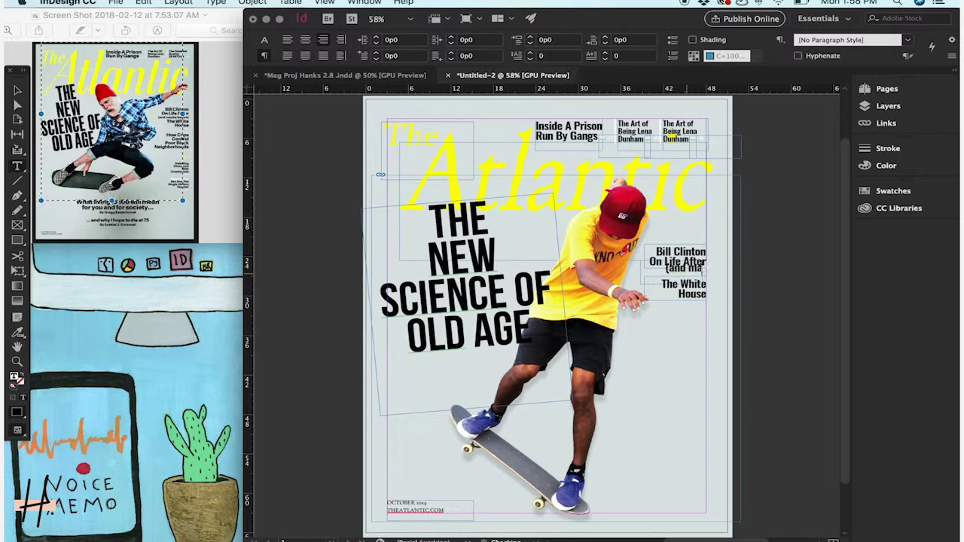
{"action": "type", "text": "ybe before)"}
- Reduce the "(and maybe before)" text to 13 pt
{"action": "key", "text": "ctrl+a"}
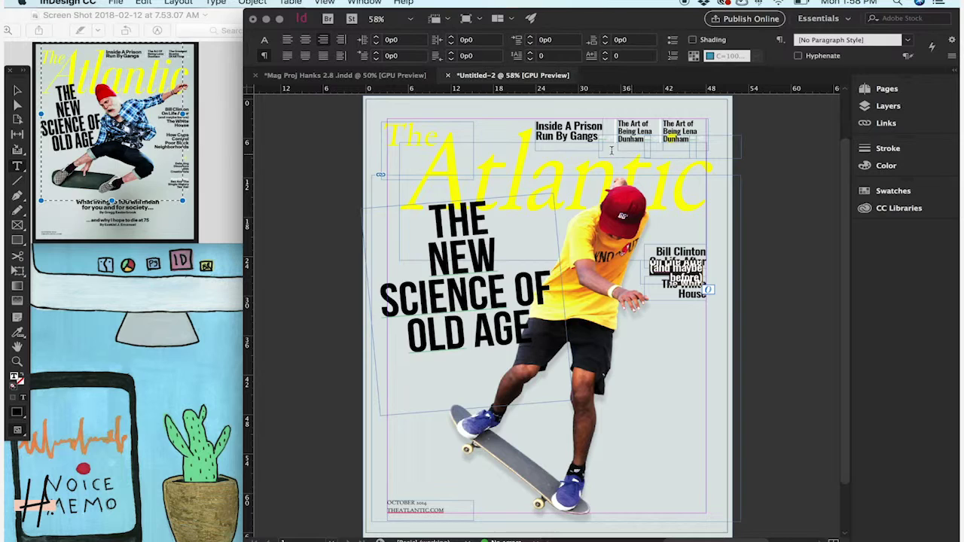
{"action": "left_click", "coordinate": [264, 42]}
{"action": "left_click", "coordinate": [408, 43]}
{"action": "left_click", "coordinate": [408, 43]}
{"action": "left_click", "coordinate": [408, 43]}
{"action": "left_click", "coordinate": [409, 43]}
{"action": "left_click", "coordinate": [408, 43]}
{"action": "left_click", "coordinate": [408, 43]}
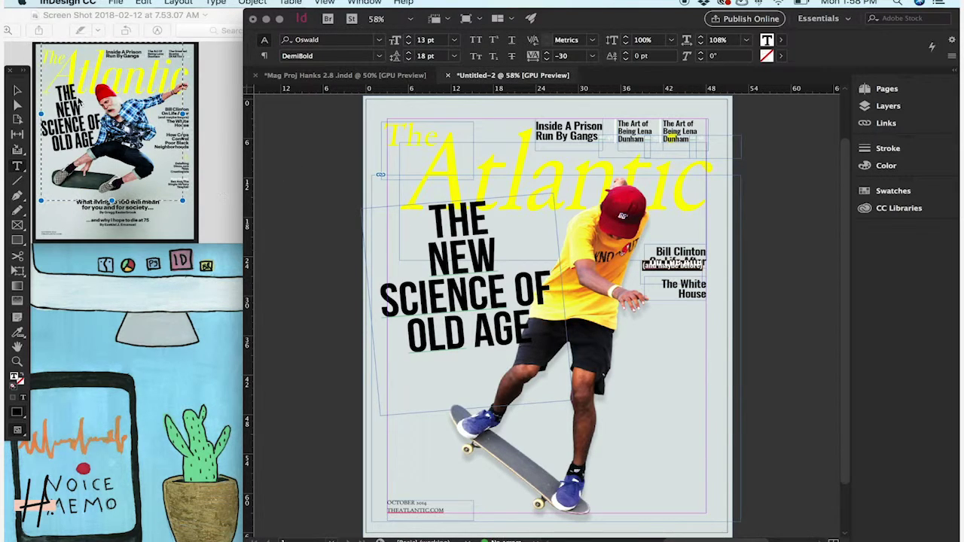
- Nudge the "(and maybe before)" frame down and right to X 39p3, Y 25p4.4, just under "On Life After"
{"action": "left_click", "coordinate": [17, 92]}
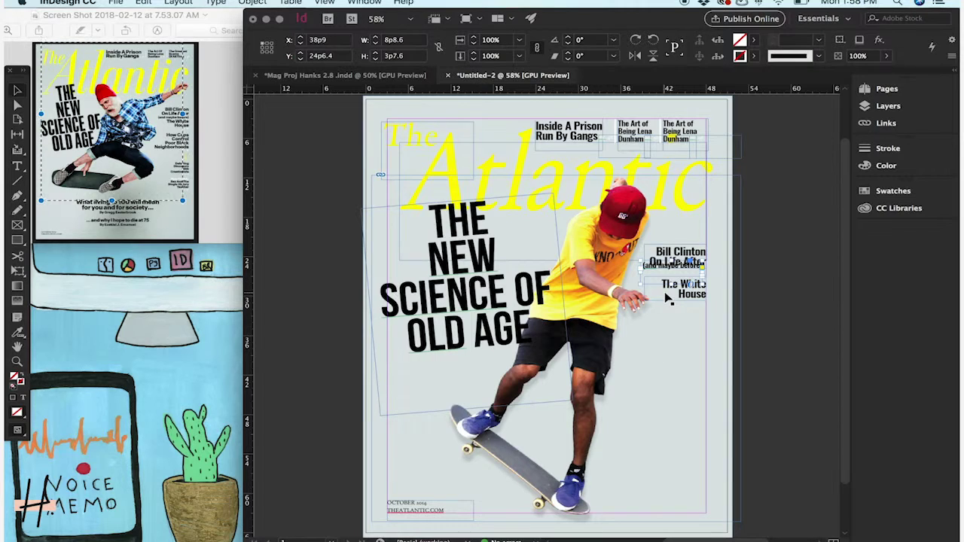
{"action": "key", "text": "Down"}
{"action": "key", "text": "Down"}
{"action": "key", "text": "Down"}
{"action": "key", "text": "Down"}
{"action": "key", "text": "Down"}
{"action": "key", "text": "Down"}
{"action": "key", "text": "Down"}
{"action": "key", "text": "Right"}
{"action": "key", "text": "Right"}
{"action": "key", "text": "Right"}
{"action": "key", "text": "Right"}
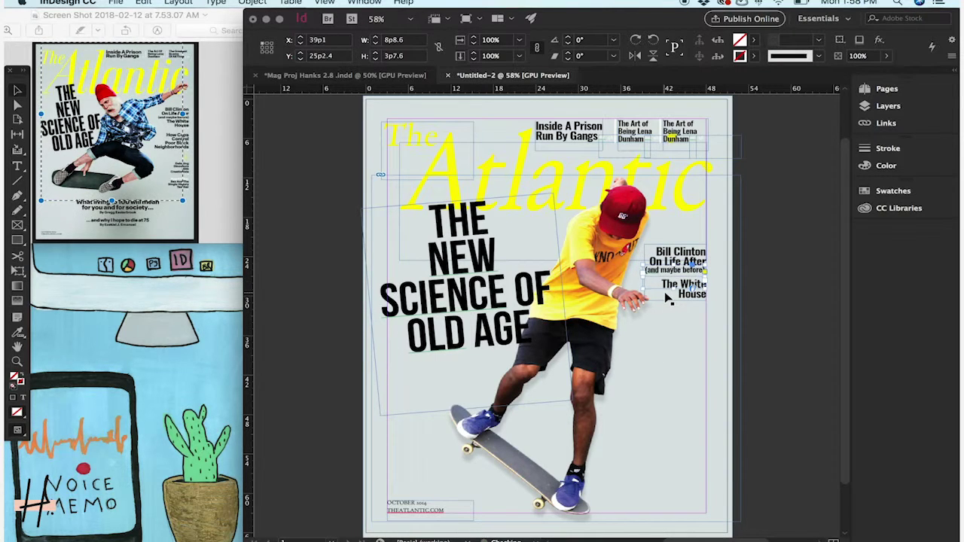
{"action": "key", "text": "Right"}
{"action": "key", "text": "Right"}
- Nudge "The White House" frame up to Y 26p6, close beneath the parenthetical line
{"action": "left_click", "coordinate": [705, 302]}
{"action": "left_click", "coordinate": [695, 295]}
{"action": "key", "text": "Up"}
{"action": "key", "text": "Up"}
{"action": "key", "text": "Up"}
{"action": "key", "text": "Up"}
{"action": "key", "text": "Up"}
{"action": "key", "text": "Up"}
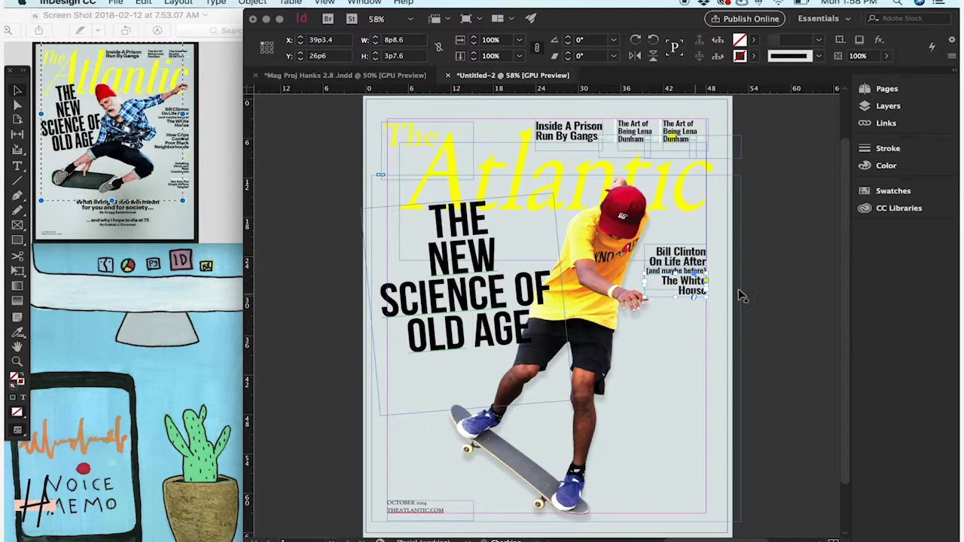
- Check the side coverline in preview without guides and nudge "The White House" frame left to X 39p2.4
{"action": "left_click", "coordinate": [792, 286]}
{"action": "key", "text": "w"}
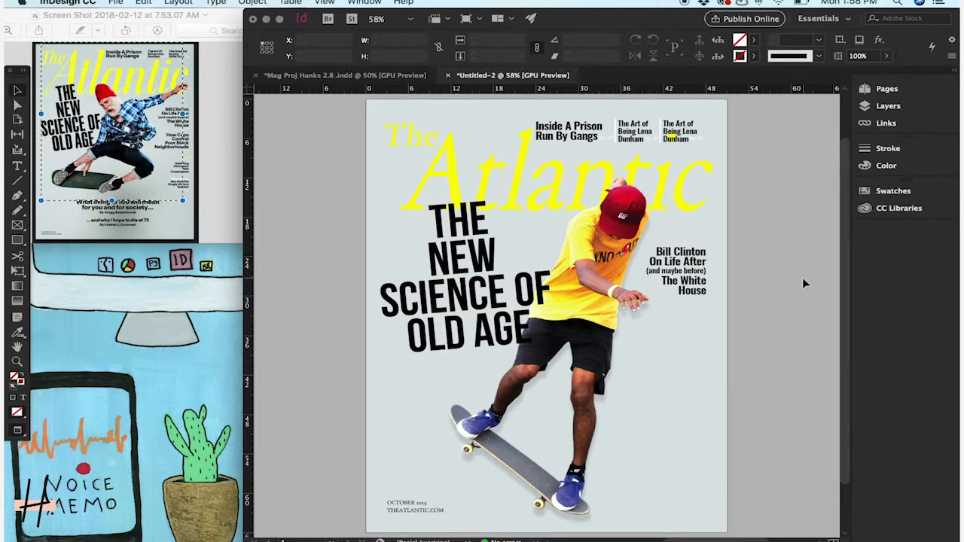
{"action": "key", "text": "w"}
{"action": "left_click", "coordinate": [693, 292]}
{"action": "key", "text": "w"}
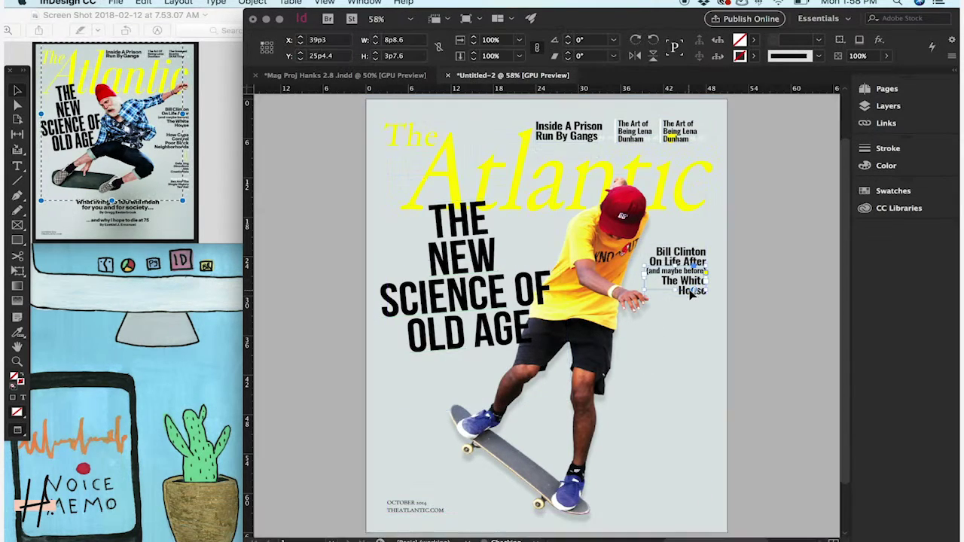
{"action": "left_click_drag", "start_coordinate": [677, 290], "coordinate": [678, 298]}
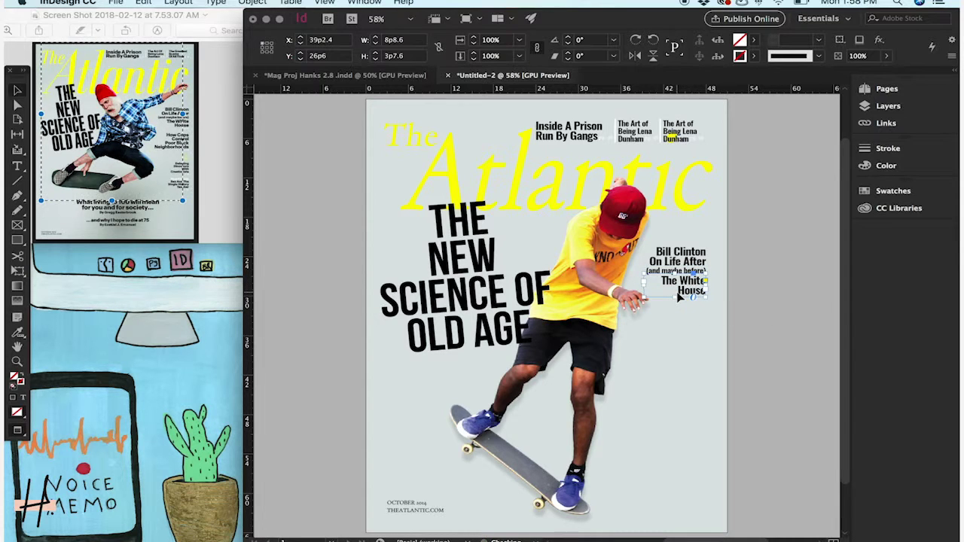
{"action": "scroll", "coordinate": [800, 299], "scroll_direction": "up", "scroll_amount": 3}
{"action": "left_click", "coordinate": [753, 309]}
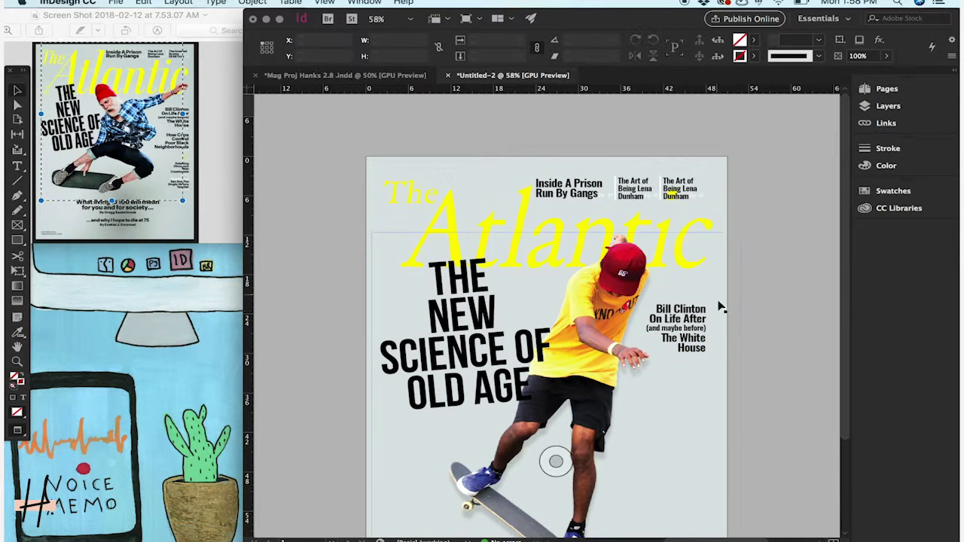
{"action": "key", "text": "w"}
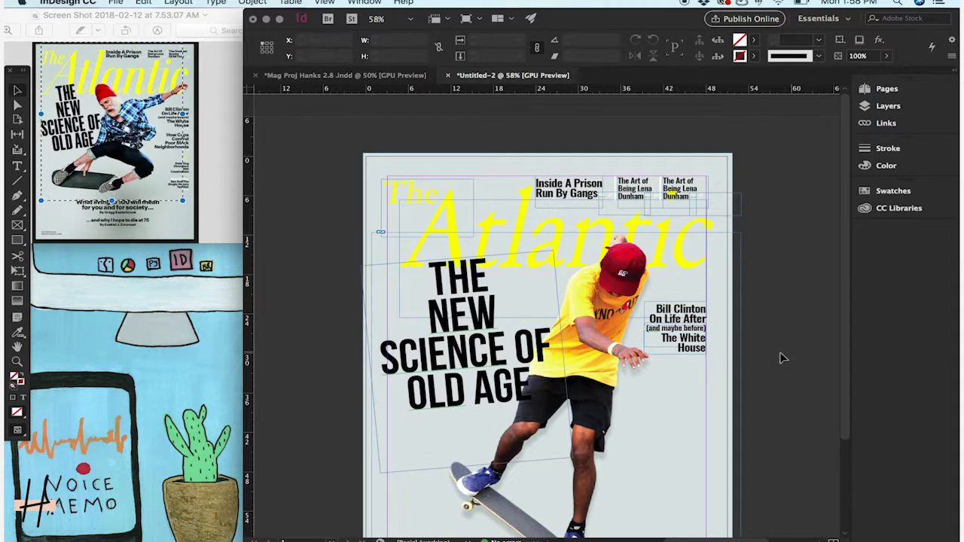
{"action": "key", "text": "w"}
{"action": "scroll", "coordinate": [780, 359], "scroll_direction": "down", "scroll_amount": 1}
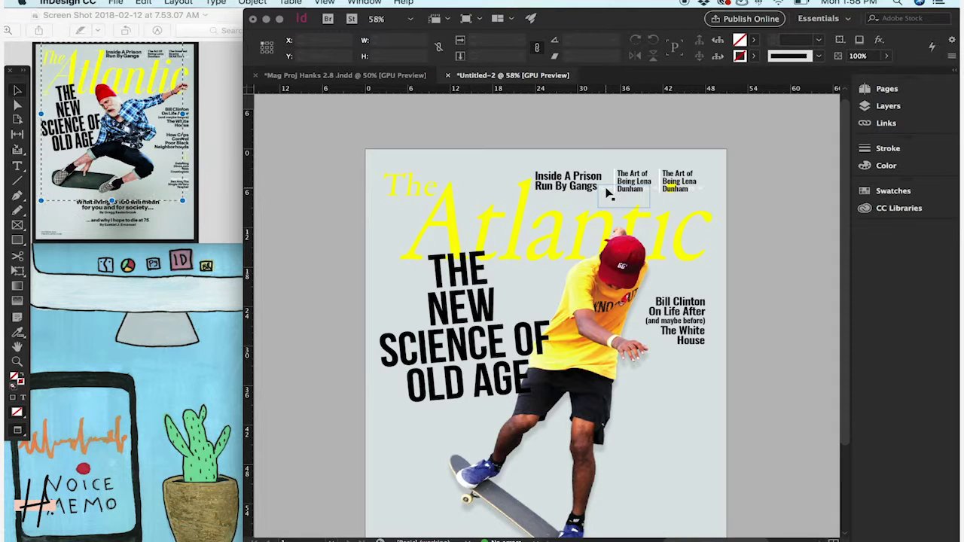
- Duplicate the page reference beside the "Inside A Prison Run By Gangs" coverline beneath "The White House", at X 45p10.4, Y 29p11.6
{"action": "left_click_drag", "start_coordinate": [608, 194], "coordinate": [696, 358]}
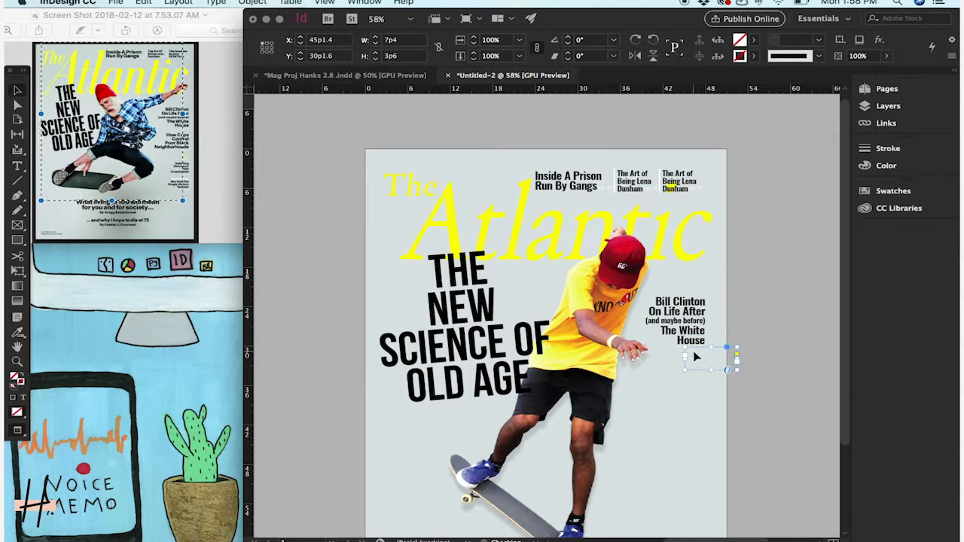
{"action": "double_click", "coordinate": [702, 355]}
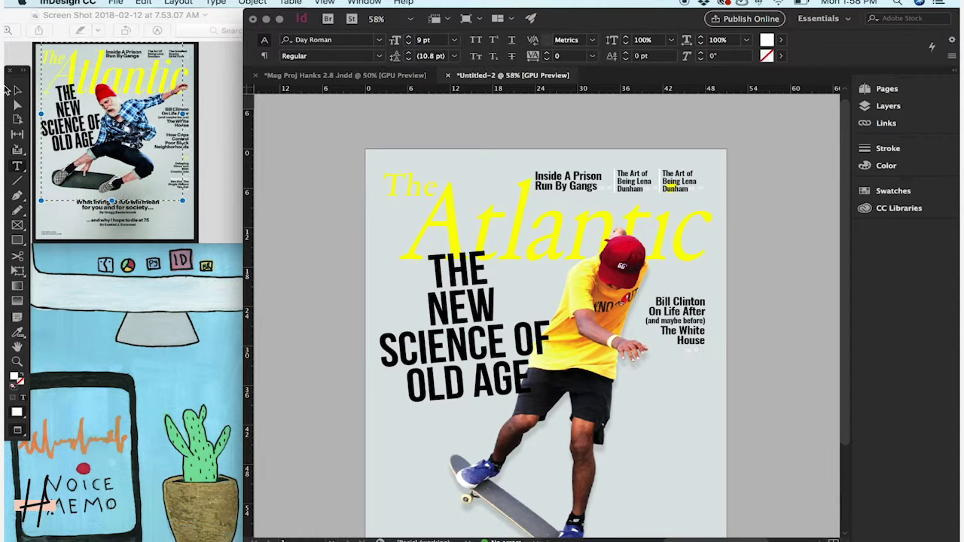
{"action": "left_click", "coordinate": [19, 90]}
{"action": "key", "text": "Right"}
{"action": "key", "text": "Right"}
{"action": "key", "text": "Right"}
{"action": "key", "text": "Right"}
{"action": "key", "text": "Right"}
{"action": "key", "text": "Right"}
{"action": "key", "text": "Right"}
{"action": "key", "text": "Right"}
{"action": "key", "text": "Right"}
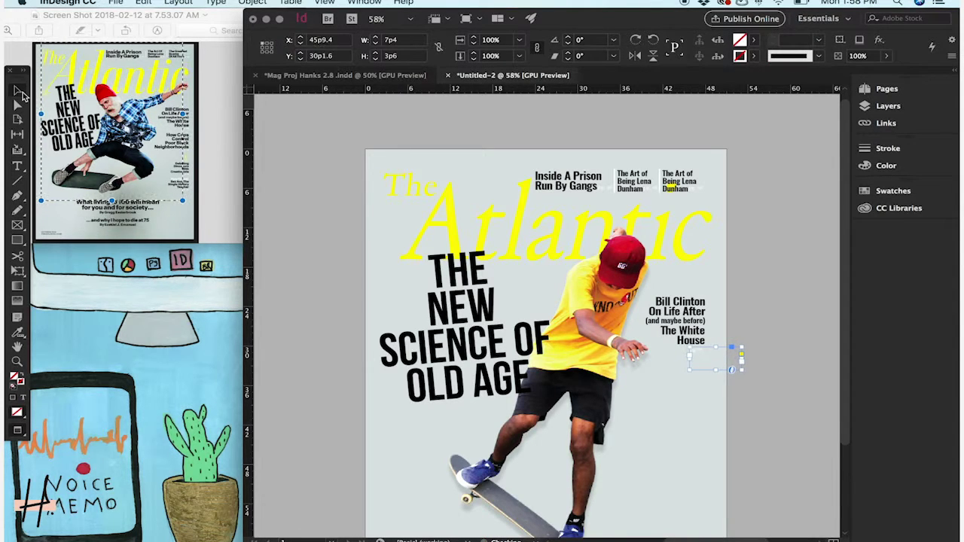
{"action": "key", "text": "Up"}
{"action": "key", "text": "Up"}
{"action": "key", "text": "Up"}
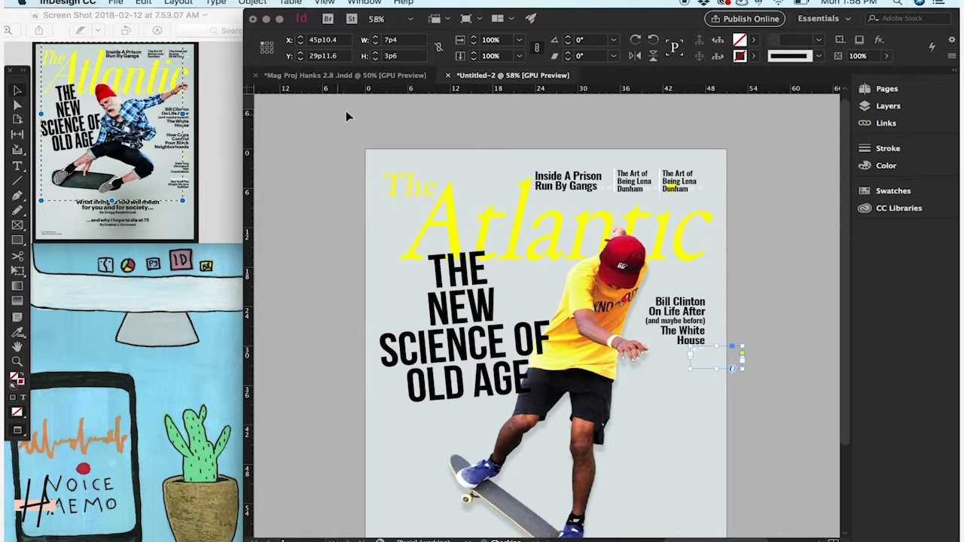
- Duplicate the "(and maybe before)" frame below the side coverline's page reference and replace the copy's text with a plus sign
{"action": "left_click", "coordinate": [820, 229]}
{"action": "scroll", "coordinate": [820, 229], "scroll_direction": "down", "scroll_amount": 5}
{"action": "scroll", "coordinate": [821, 229], "scroll_direction": "right", "scroll_amount": 2}
{"action": "scroll", "coordinate": [820, 229], "scroll_direction": "up", "scroll_amount": 1}
{"action": "scroll", "coordinate": [820, 229], "scroll_direction": "right", "scroll_amount": 2}
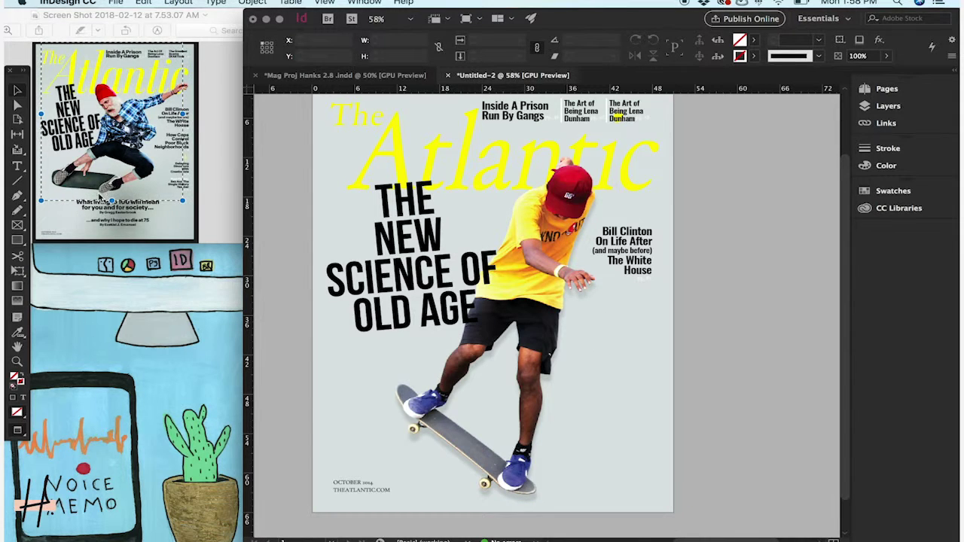
{"action": "left_click_drag", "start_coordinate": [636, 263], "coordinate": [634, 306]}
{"action": "triple_click", "coordinate": [634, 305]}
{"action": "key", "text": "BackSpace"}
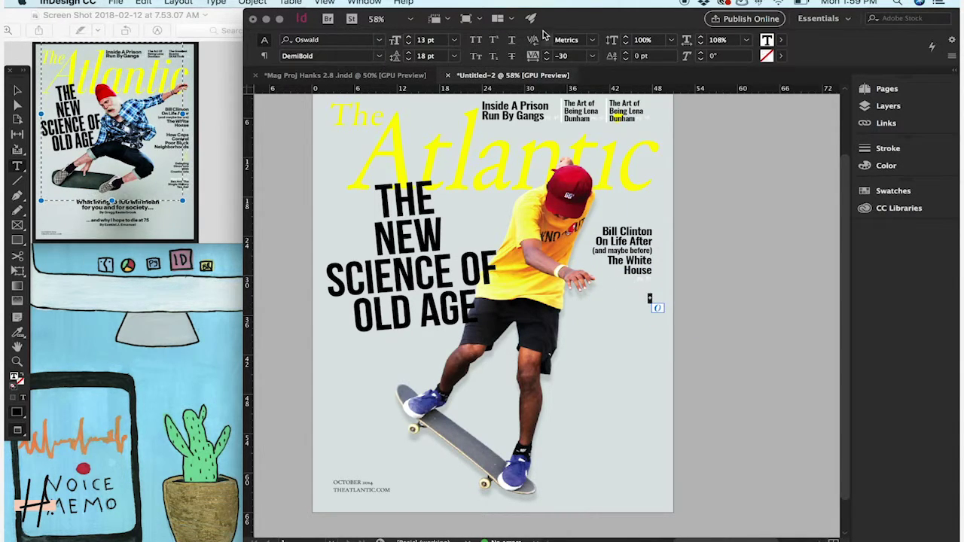
- Enlarge the plus sign to 40 pt
{"action": "left_click", "coordinate": [408, 37]}
{"action": "left_click", "coordinate": [408, 37]}
{"action": "left_click", "coordinate": [408, 37]}
{"action": "left_click", "coordinate": [408, 37]}
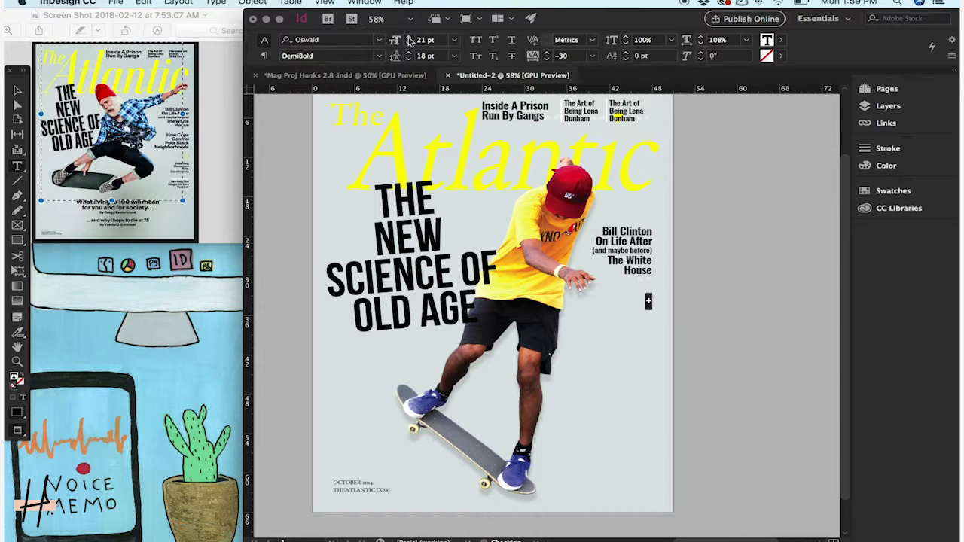
{"action": "left_click", "coordinate": [409, 37]}
{"action": "left_click", "coordinate": [408, 38]}
{"action": "left_click", "coordinate": [408, 38]}
{"action": "left_click", "coordinate": [408, 38]}
{"action": "left_click", "coordinate": [408, 37]}
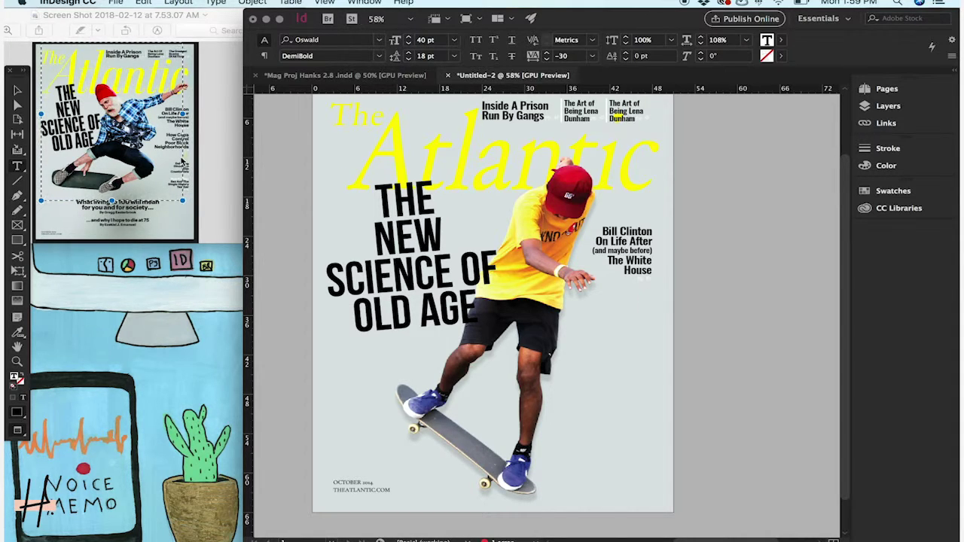
- Set the plus sign in Day Roman and colour it with the yellow C=0 M=0 Y=100 swatch from Colorful_Theme
{"action": "left_click", "coordinate": [334, 43]}
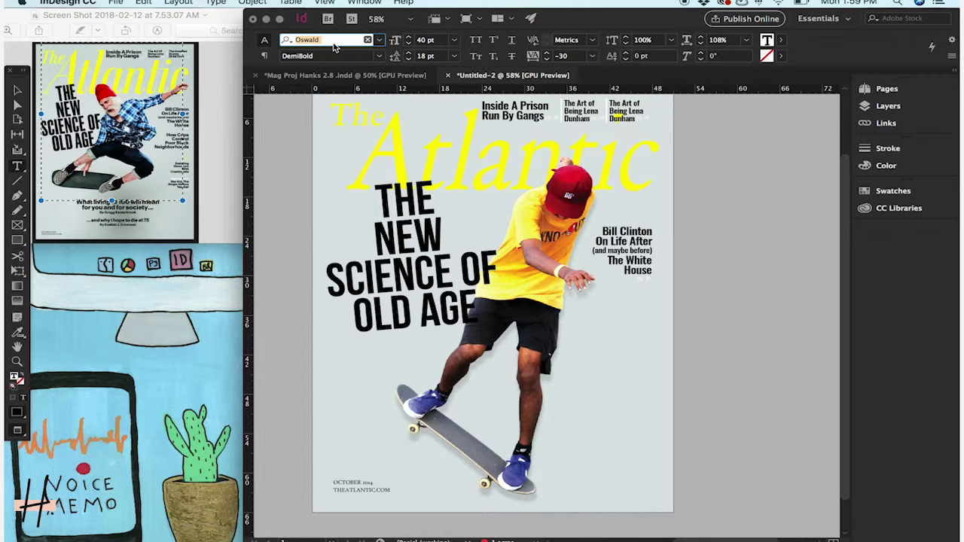
{"action": "type", "text": "Day"}
{"action": "key", "text": "Return"}
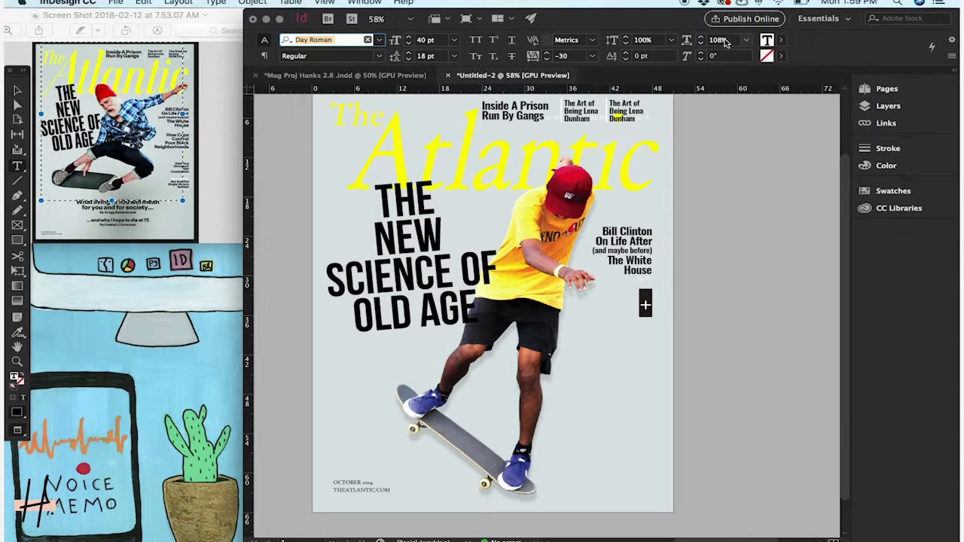
{"action": "left_click", "coordinate": [781, 42]}
{"action": "scroll", "coordinate": [719, 134], "scroll_direction": "down", "scroll_amount": 5}
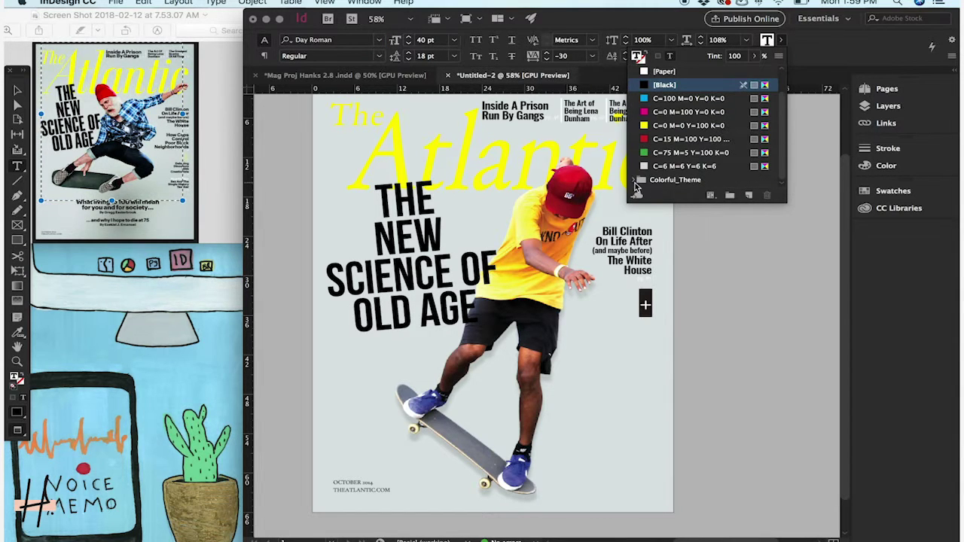
{"action": "left_click", "coordinate": [693, 179]}
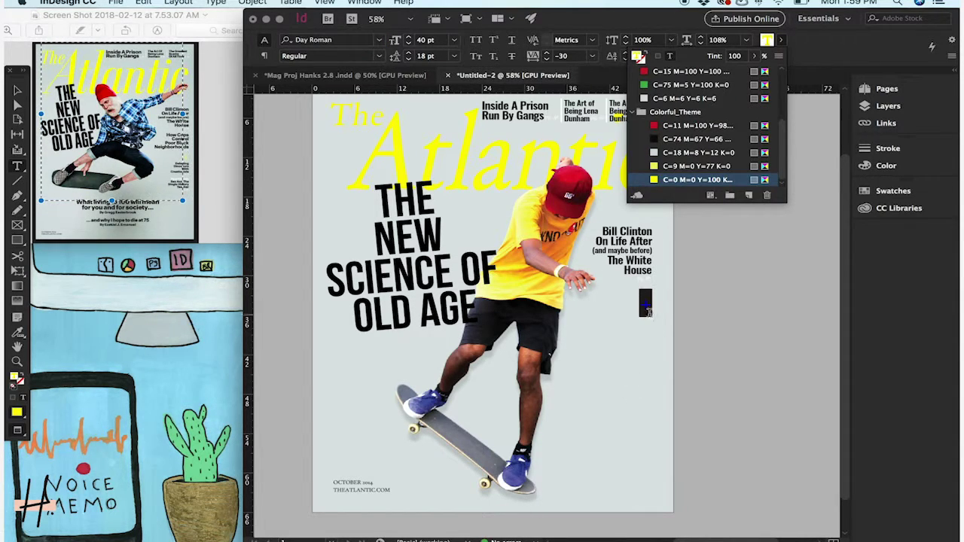
- Move the yellow plus sign straight down beneath the "The White House" coverline, to about Y 36p8.4, and deselect it
{"action": "left_click", "coordinate": [17, 89]}
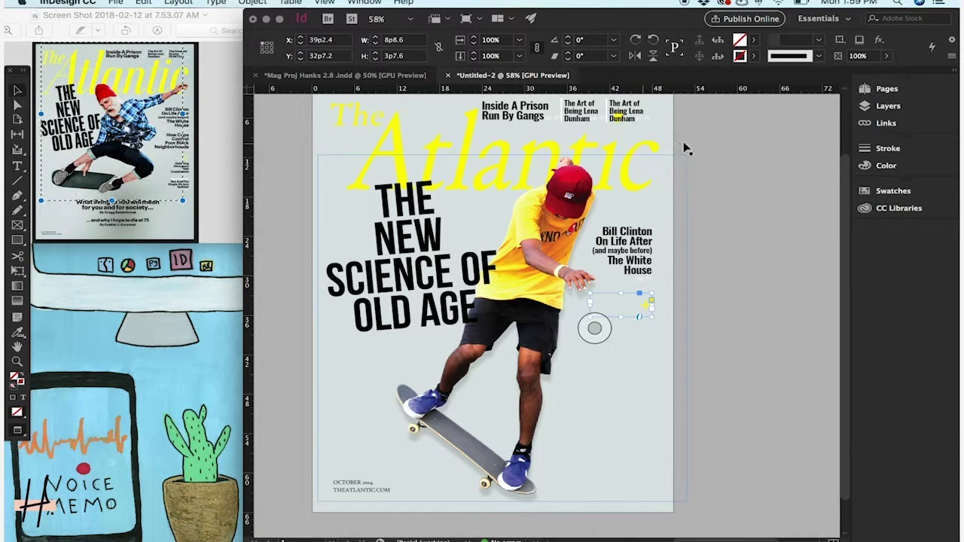
{"action": "left_click_drag", "start_coordinate": [643, 303], "coordinate": [646, 343]}
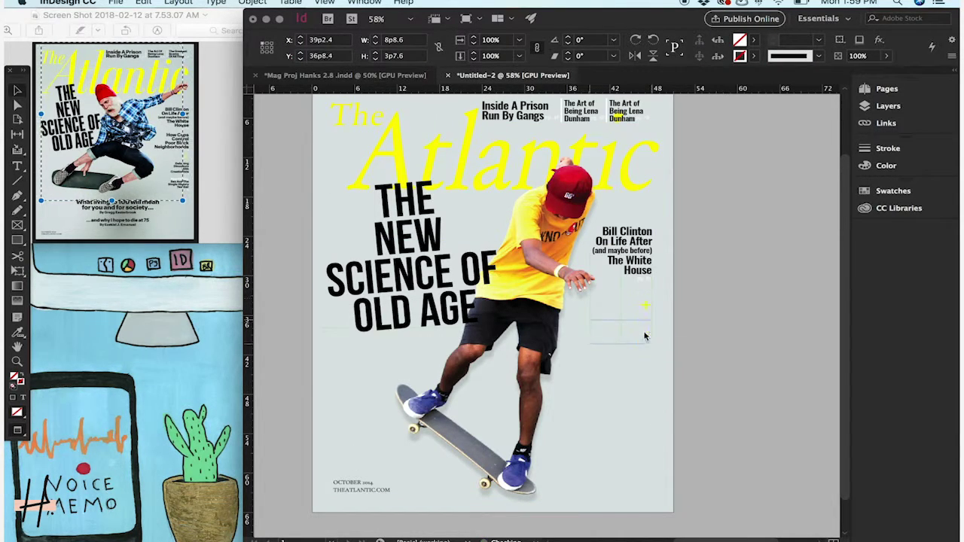
{"action": "left_click", "coordinate": [699, 322]}
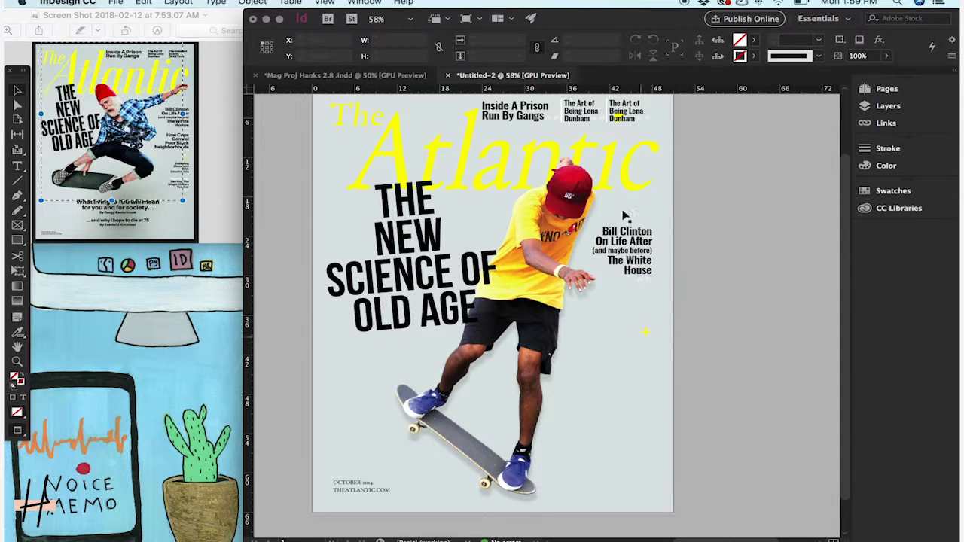
{"action": "scroll", "coordinate": [738, 195], "scroll_direction": "up", "scroll_amount": 1}
{"action": "scroll", "coordinate": [739, 194], "scroll_direction": "down", "scroll_amount": 3}
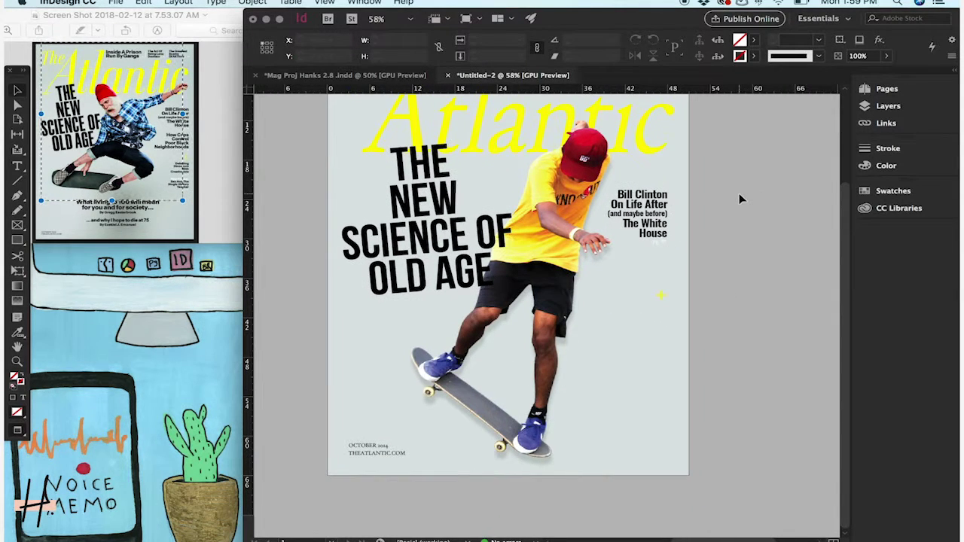
{"action": "scroll", "coordinate": [739, 195], "scroll_direction": "up", "scroll_amount": 1}
{"action": "scroll", "coordinate": [739, 197], "scroll_direction": "up", "scroll_amount": 3}
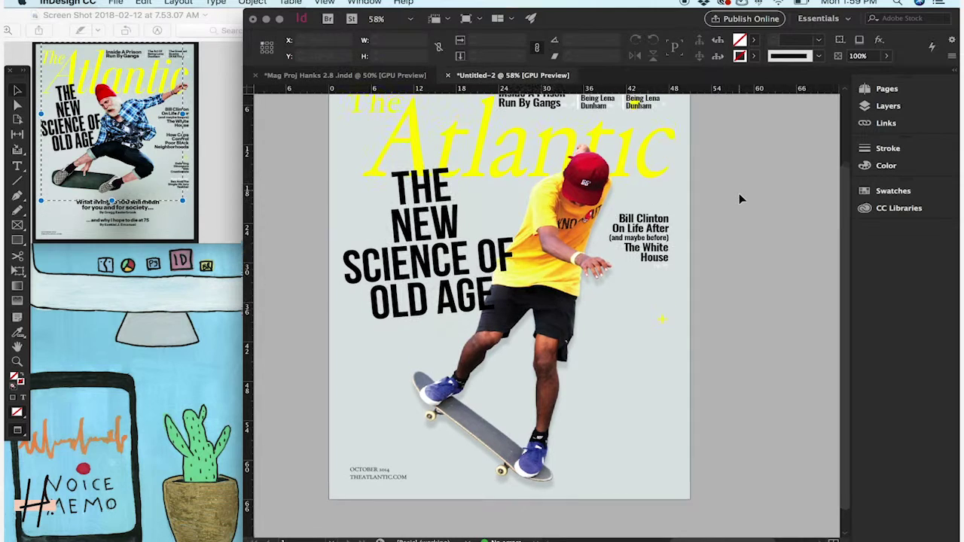
{"action": "key", "text": "super+minus"}
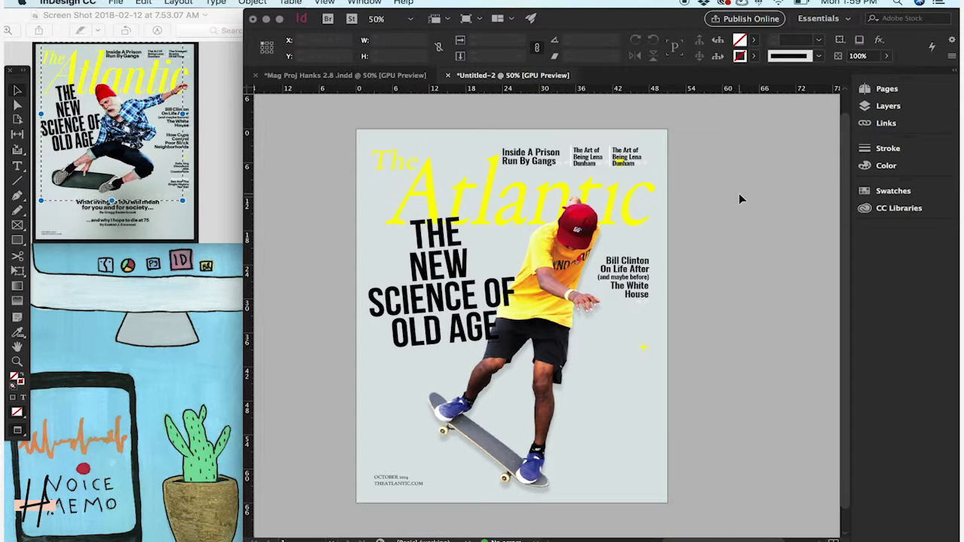